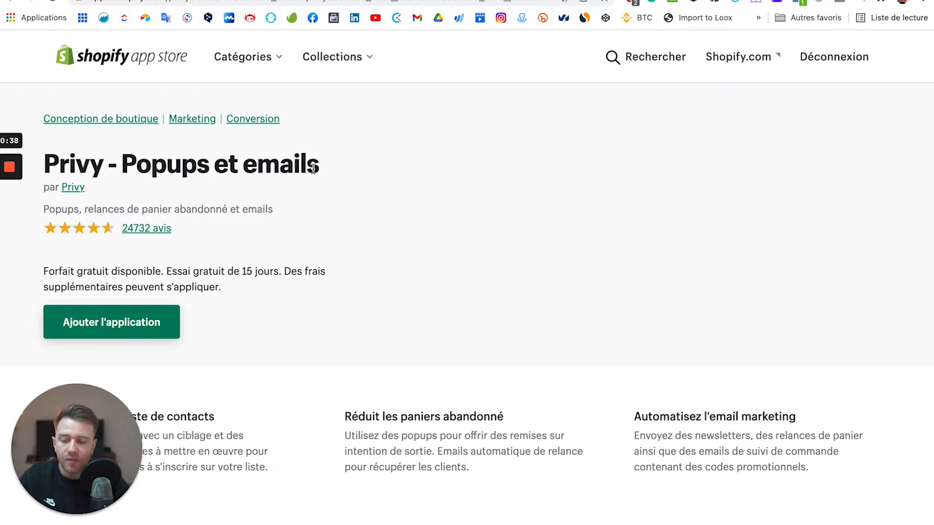
Add the Privy - Pop Ups, Email, & SMS app to the store and review the installed apps list.
click(145, 323)
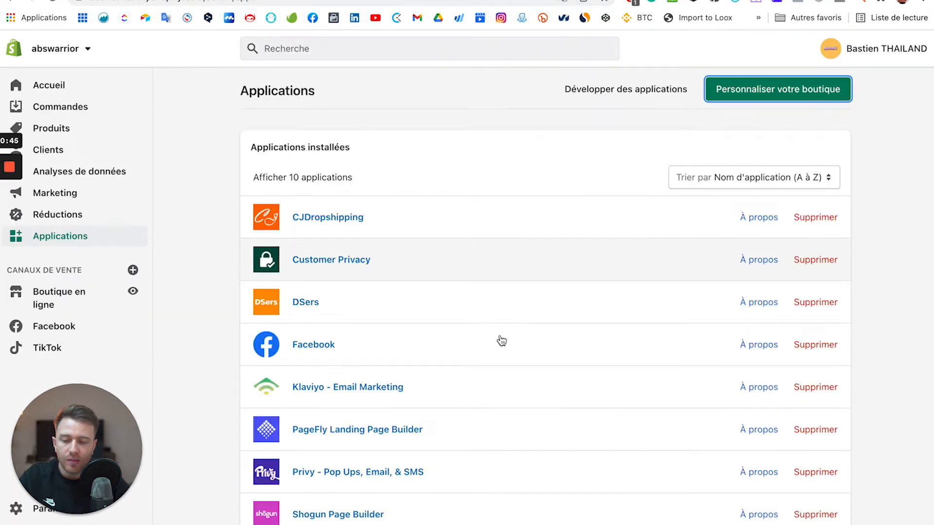
scroll(499, 302, down, 3)
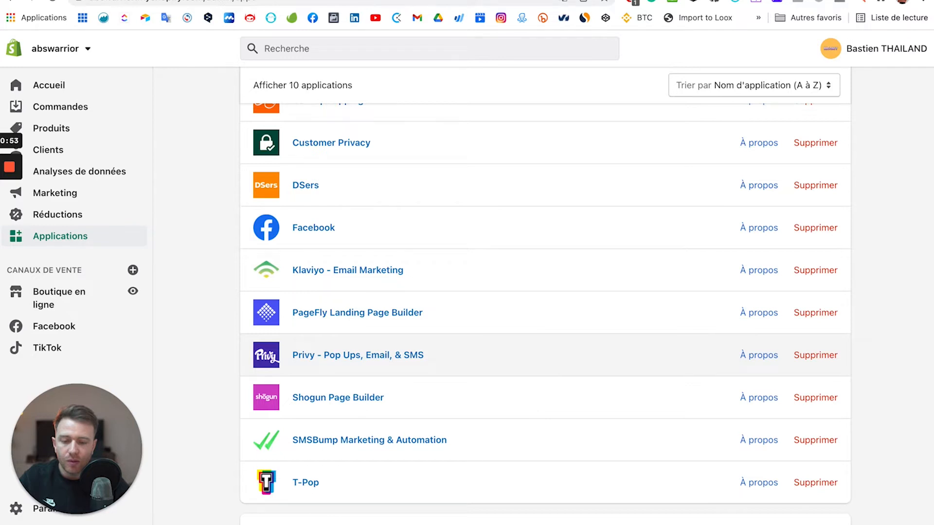
Launch Privy - Pop Ups, Email, & SMS from the store's Applications list.
click(591, 1)
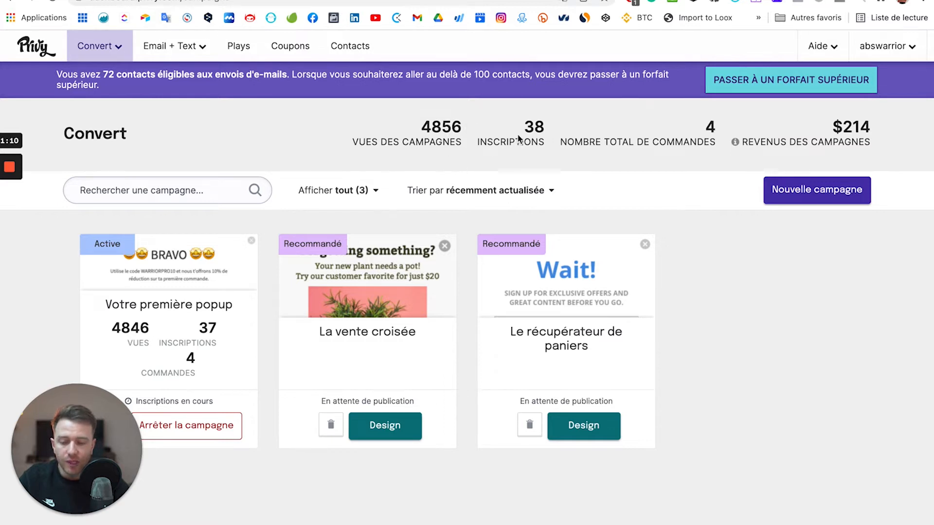
drag(525, 126, 545, 126)
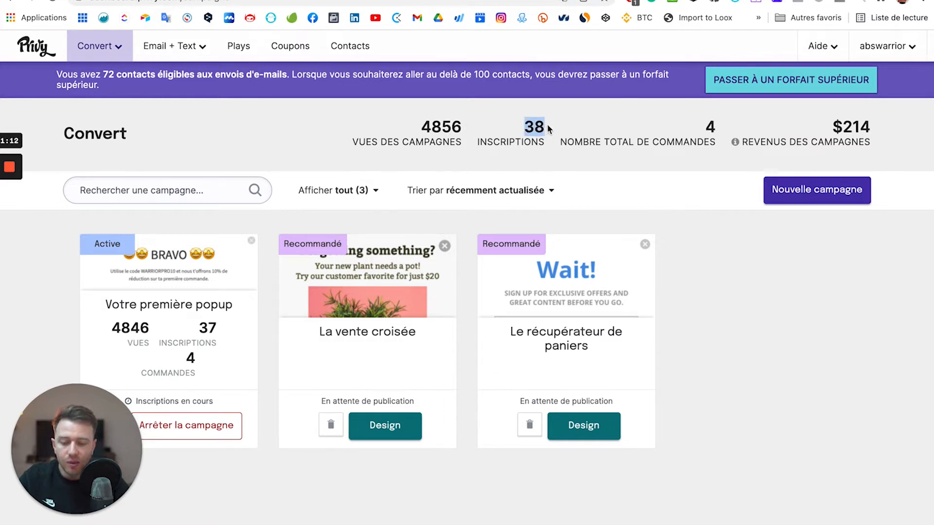
click(543, 125)
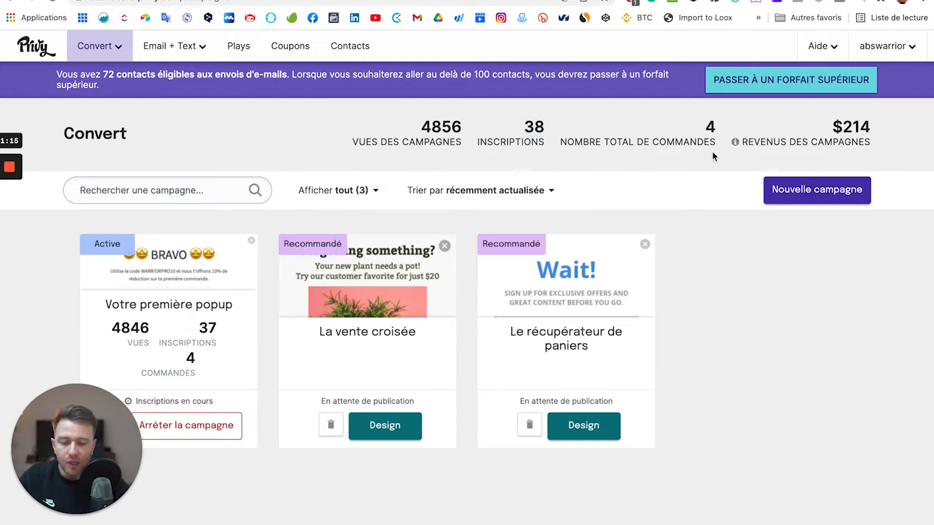
drag(833, 127, 875, 129)
click(869, 128)
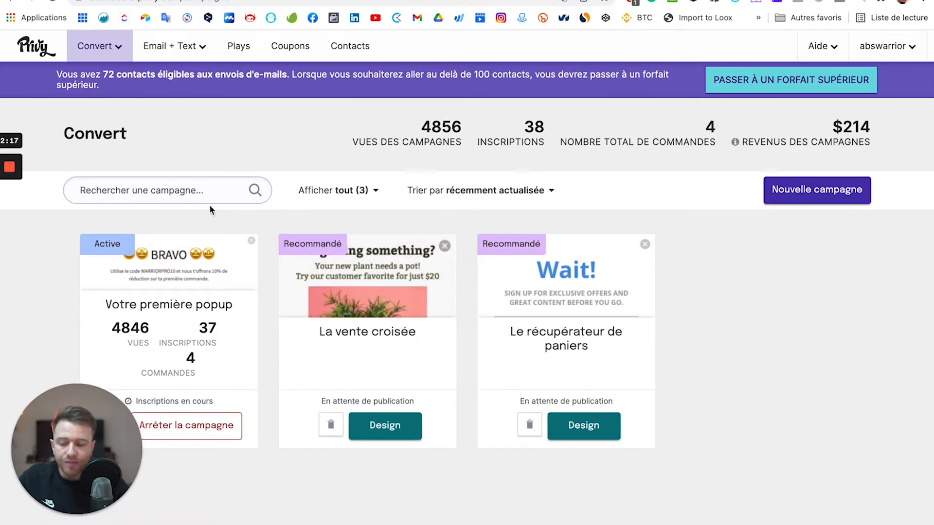
click(120, 49)
click(118, 49)
click(116, 50)
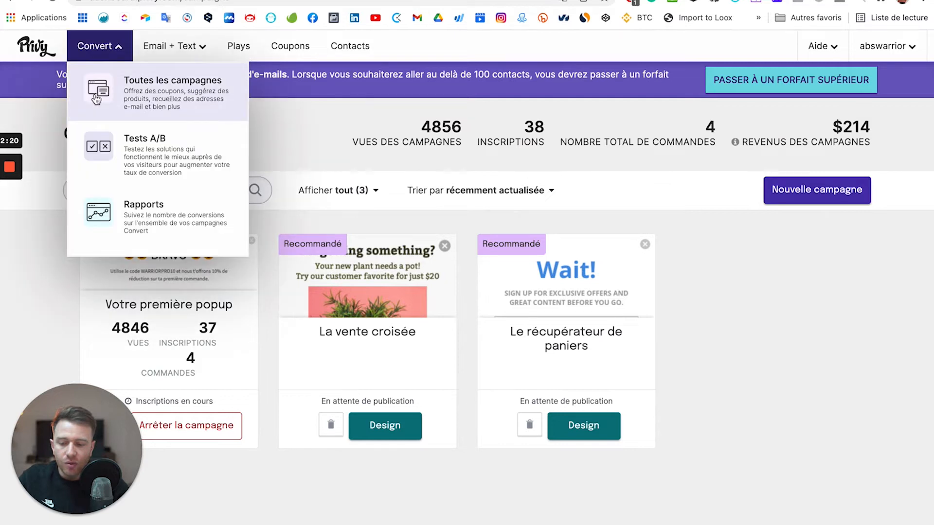
click(98, 95)
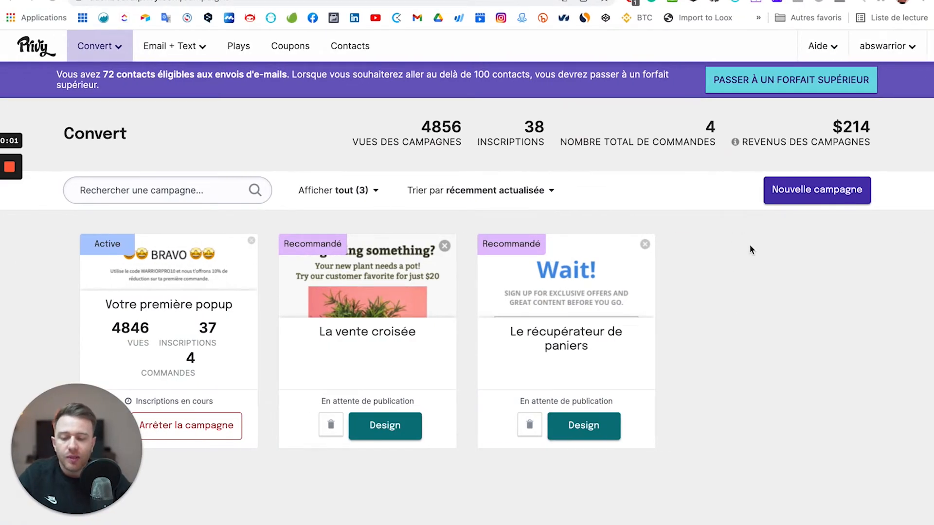
Start a new campaign and browse Privy Plays templates like the welcome-discount flyout and cross-sell.
click(787, 201)
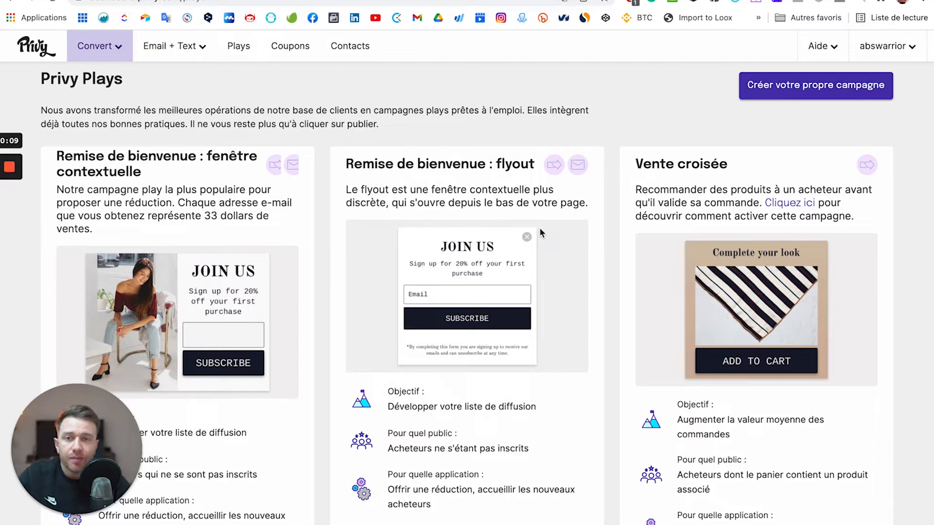
scroll(309, 295, down, 1)
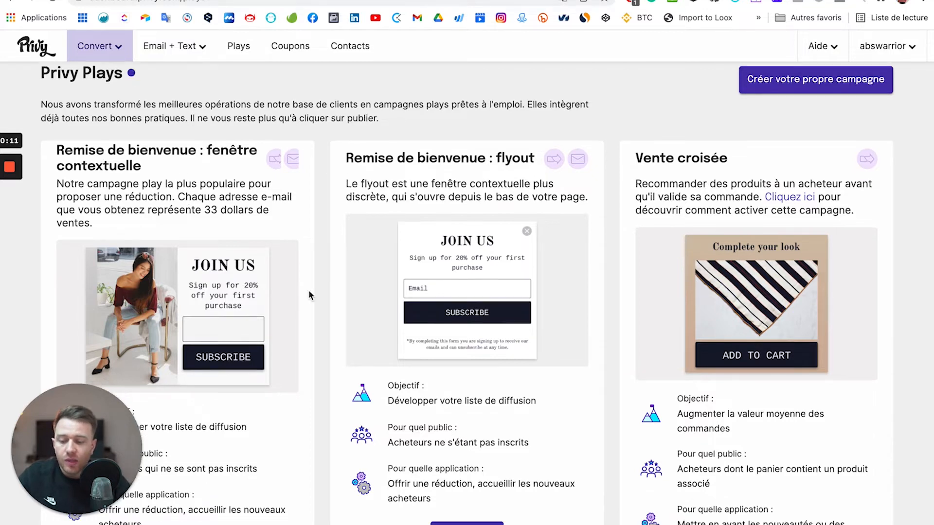
scroll(309, 290, down, 3)
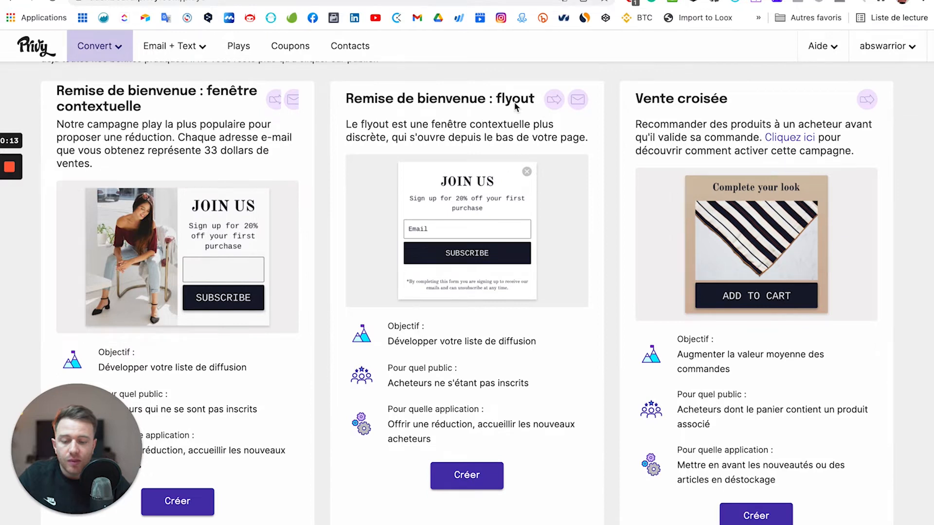
scroll(675, 388, down, 5)
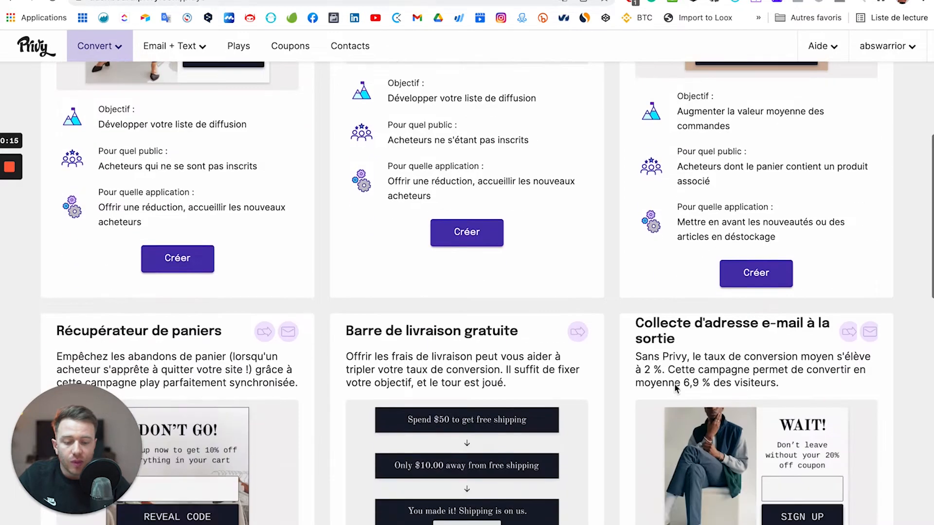
scroll(675, 388, down, 5)
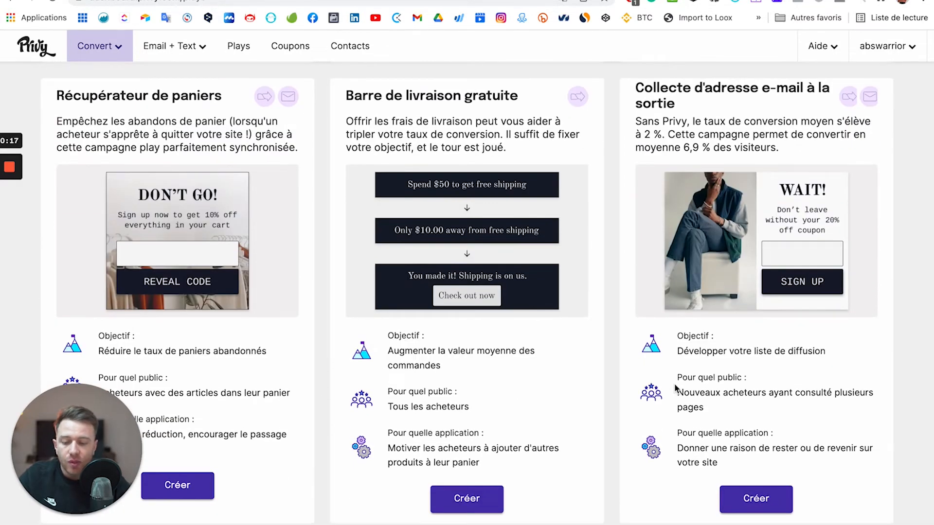
scroll(675, 388, down, 3)
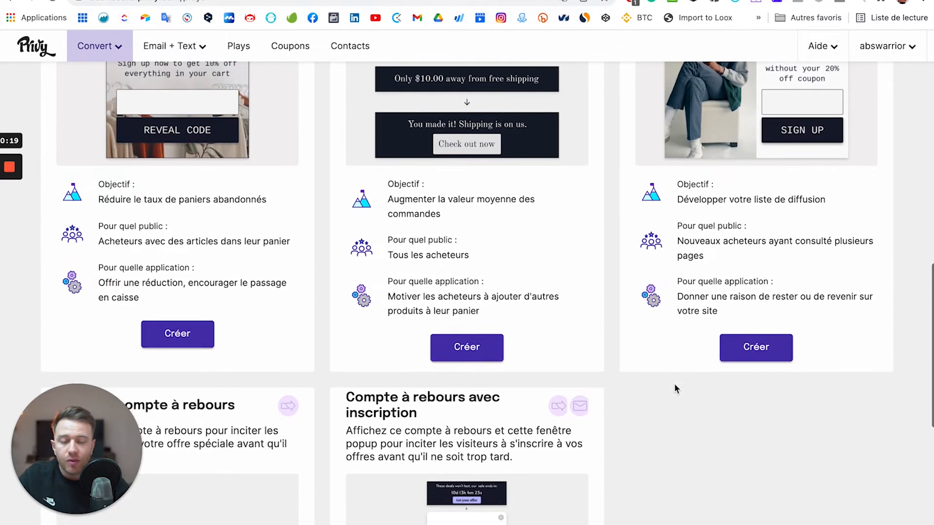
scroll(675, 388, down, 3)
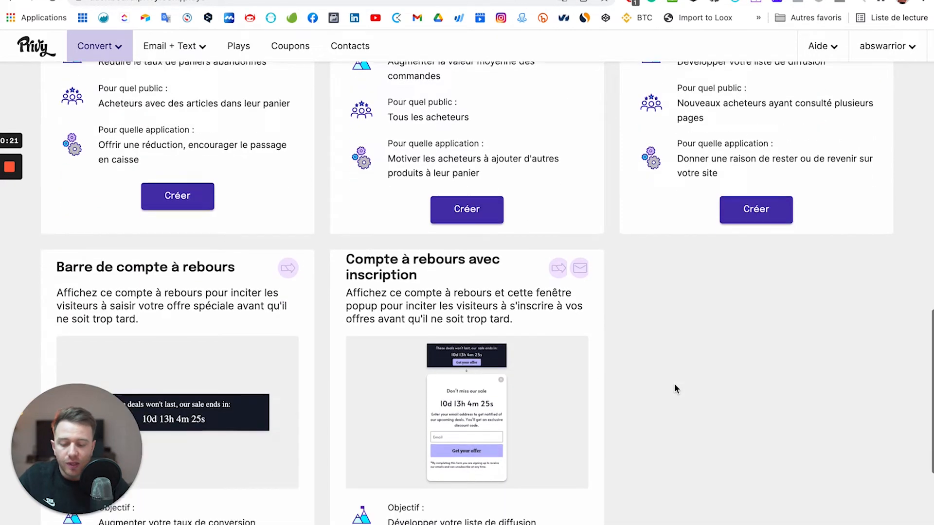
scroll(674, 388, down, 1)
scroll(674, 388, down, 3)
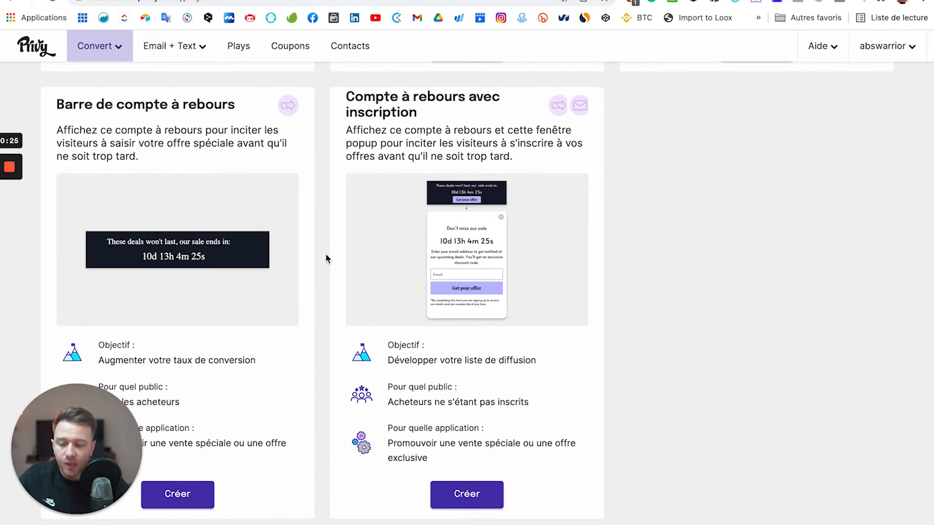
scroll(326, 258, down, 15)
scroll(325, 258, up, 3)
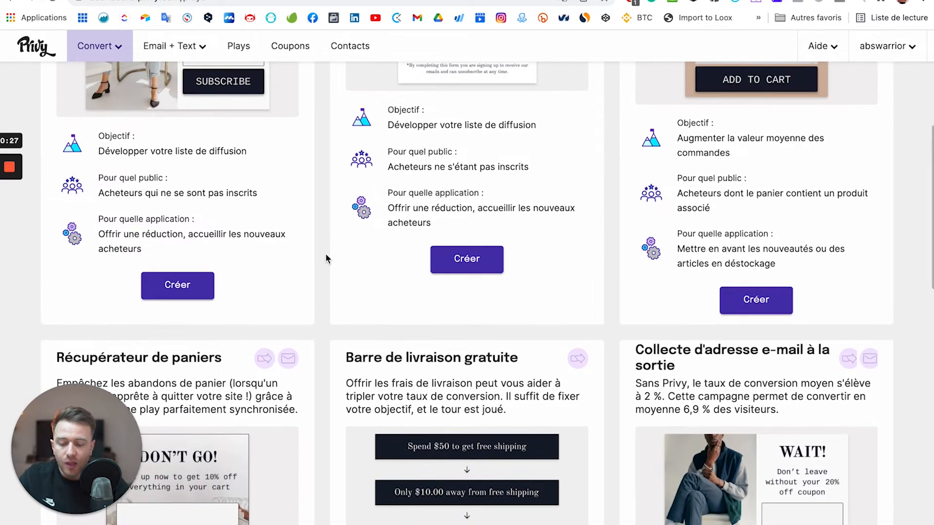
scroll(326, 257, up, 6)
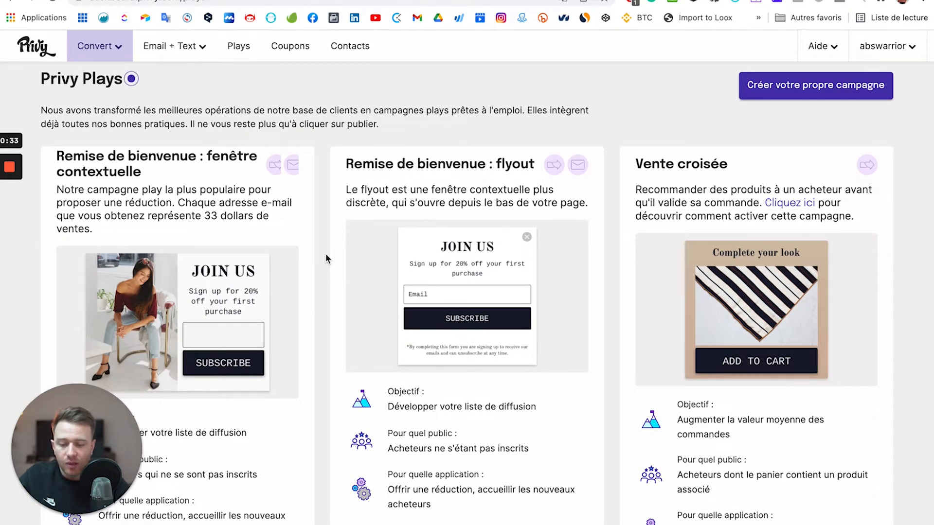
scroll(326, 255, down, 3)
Create a campaign from the 'Remise de bienvenue : fenêtre contextuelle' play without choosing a coupon.
click(191, 489)
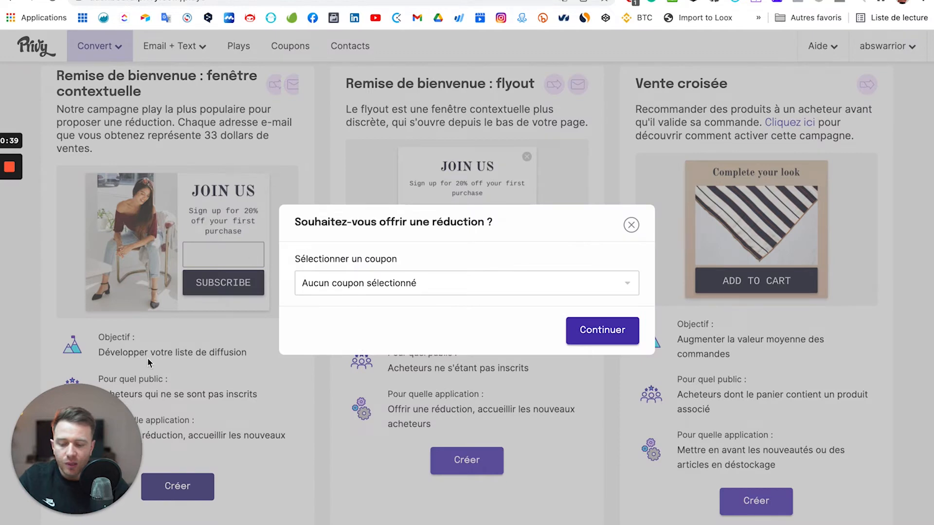
click(376, 290)
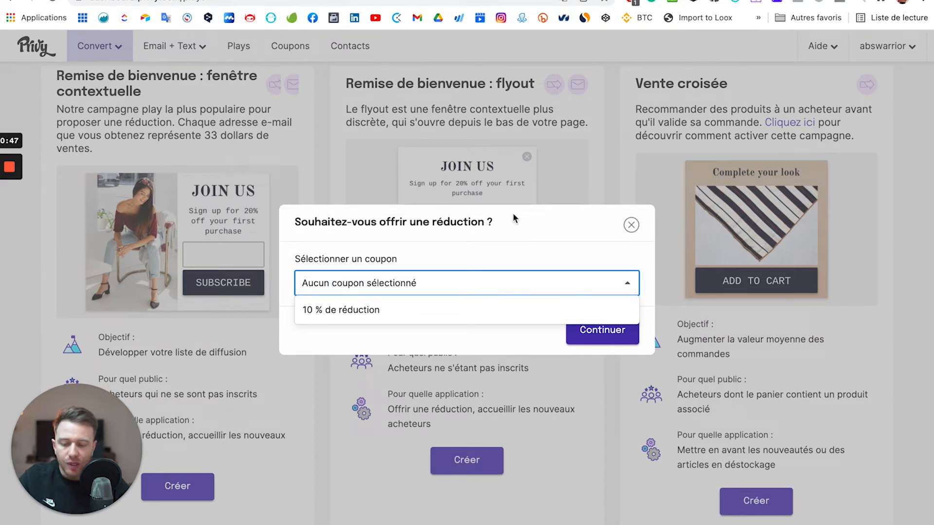
click(510, 244)
click(584, 328)
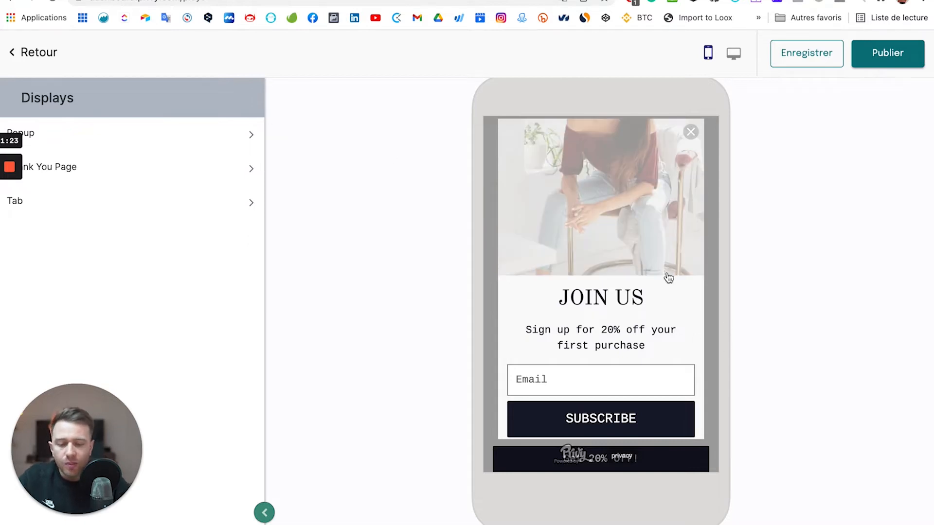
Preview the popup on desktop and show the Popup display's element list.
scroll(611, 271, down, 2)
scroll(606, 270, up, 2)
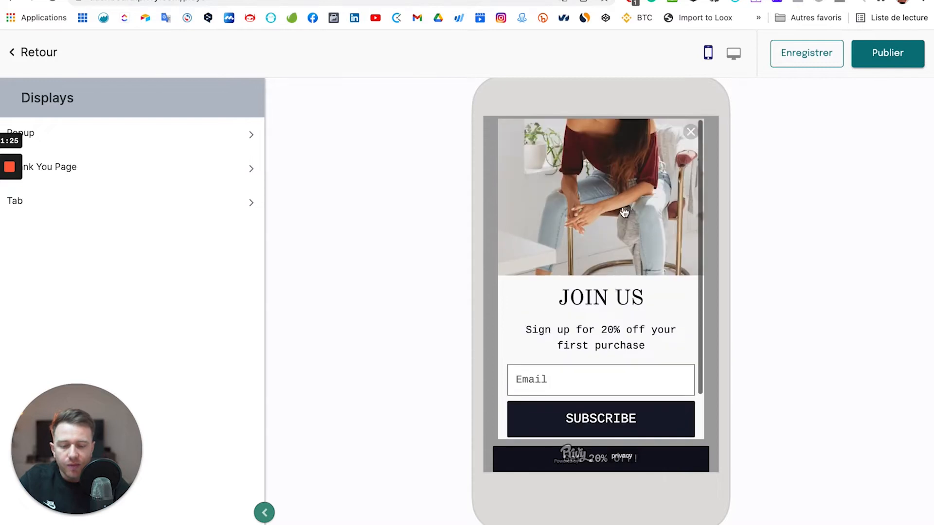
click(732, 71)
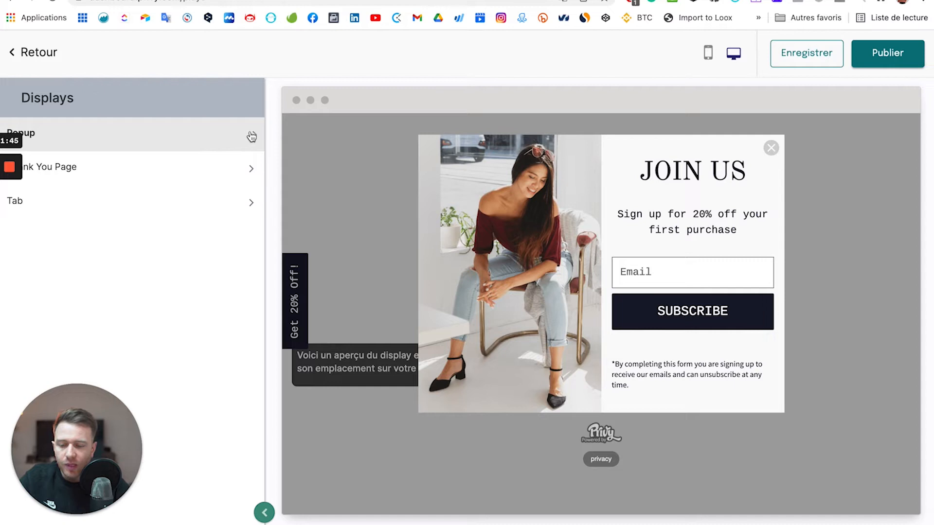
click(206, 131)
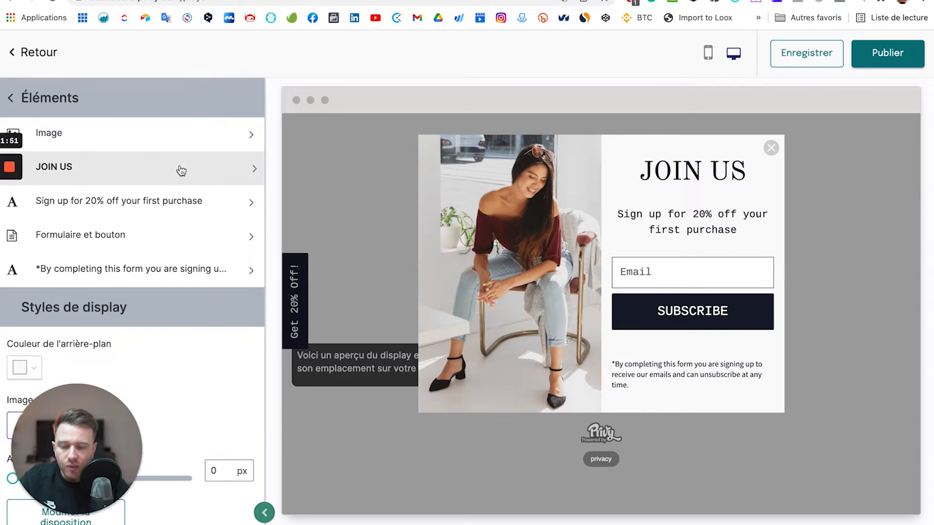
scroll(161, 271, down, 1)
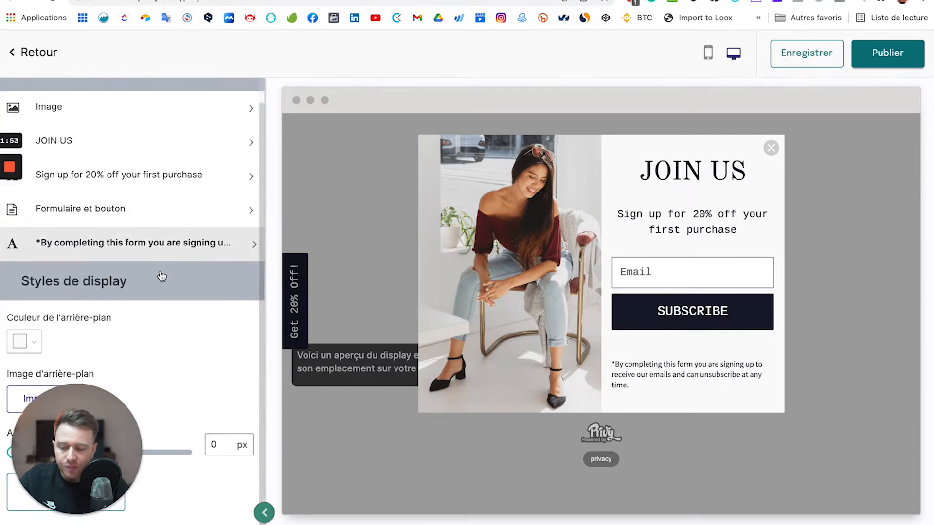
scroll(161, 276, up, 1)
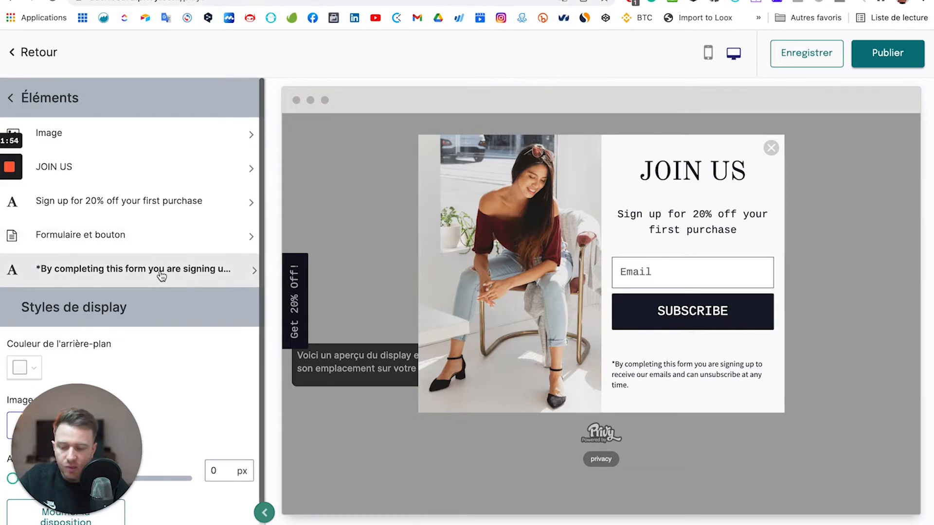
Open the popup's image element and remove its current photo.
click(204, 135)
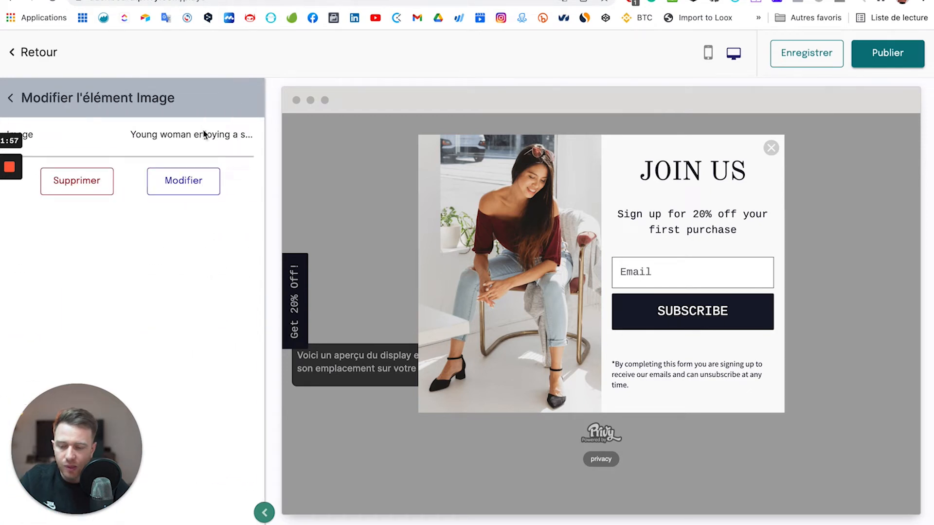
scroll(180, 234, down, 2)
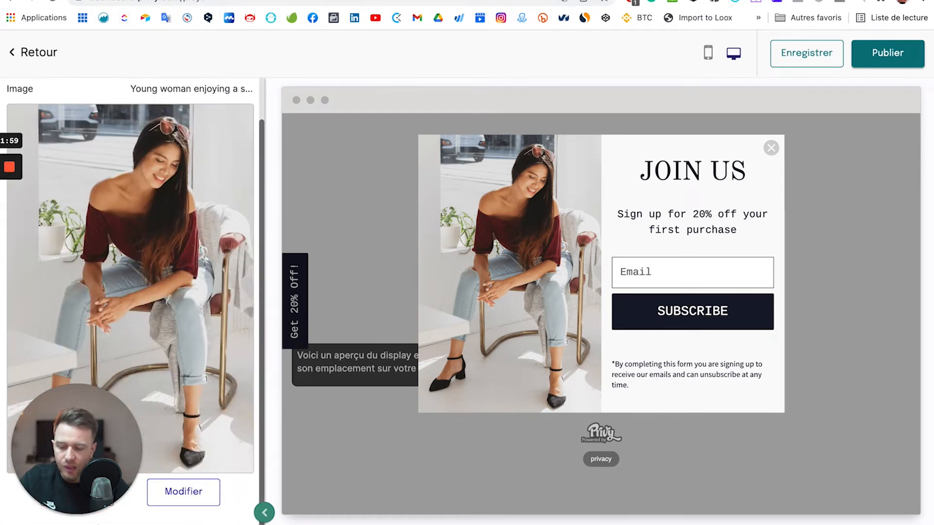
drag(79, 458, 92, 355)
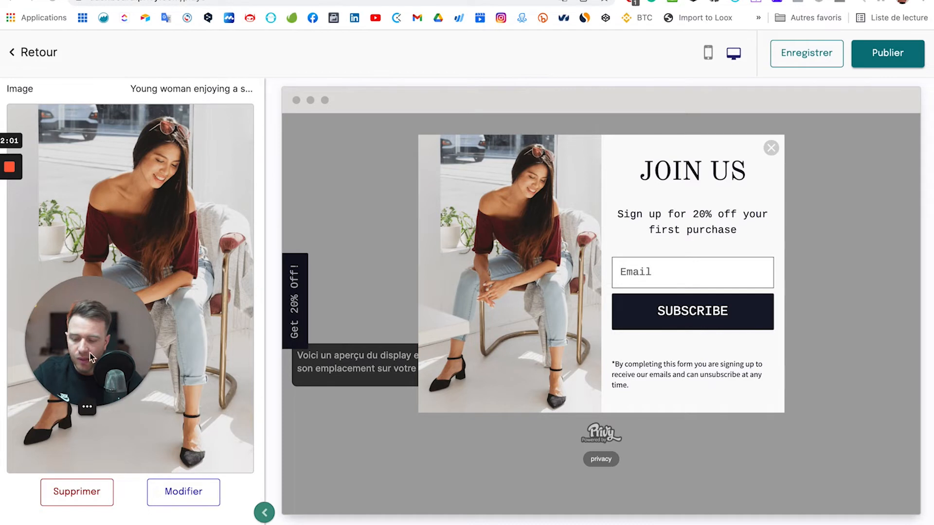
click(78, 492)
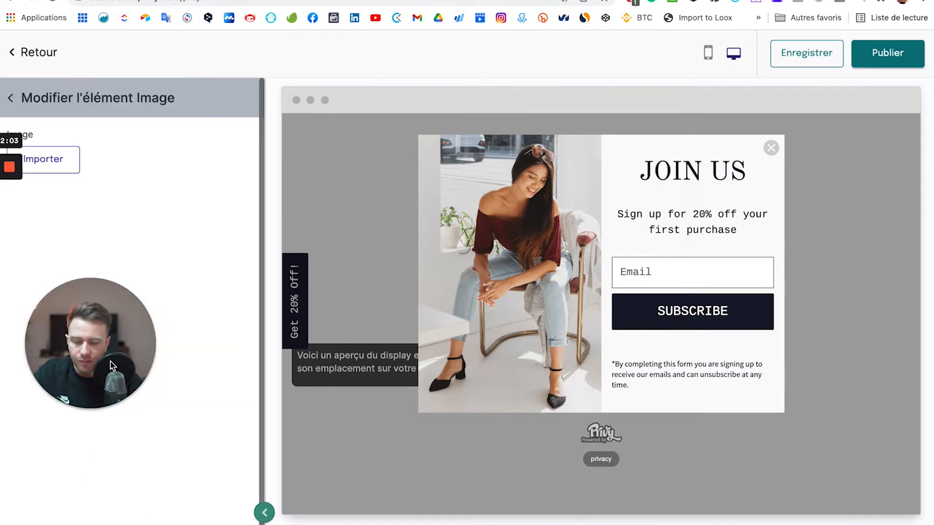
drag(83, 396, 71, 439)
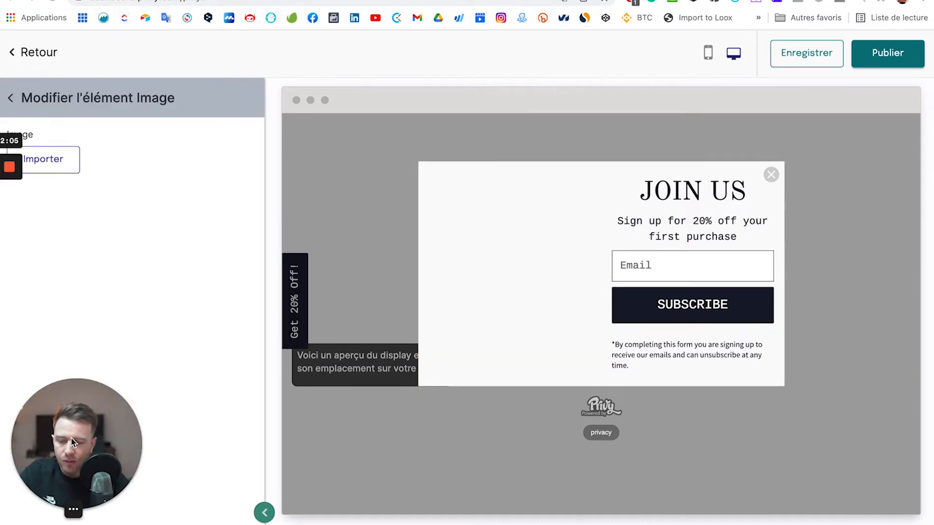
Use the AbsWarrior by Fitness Abs Technologie Shopify product photo as the popup image.
click(63, 163)
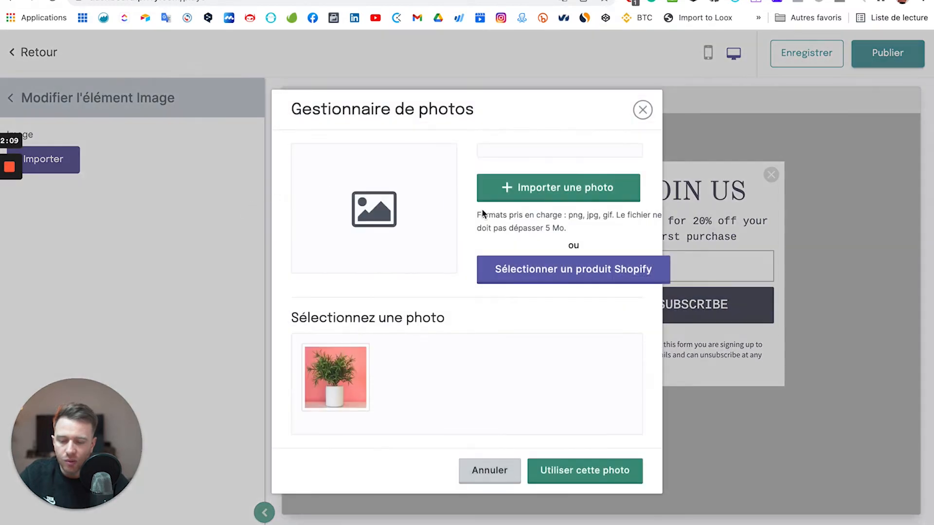
click(344, 371)
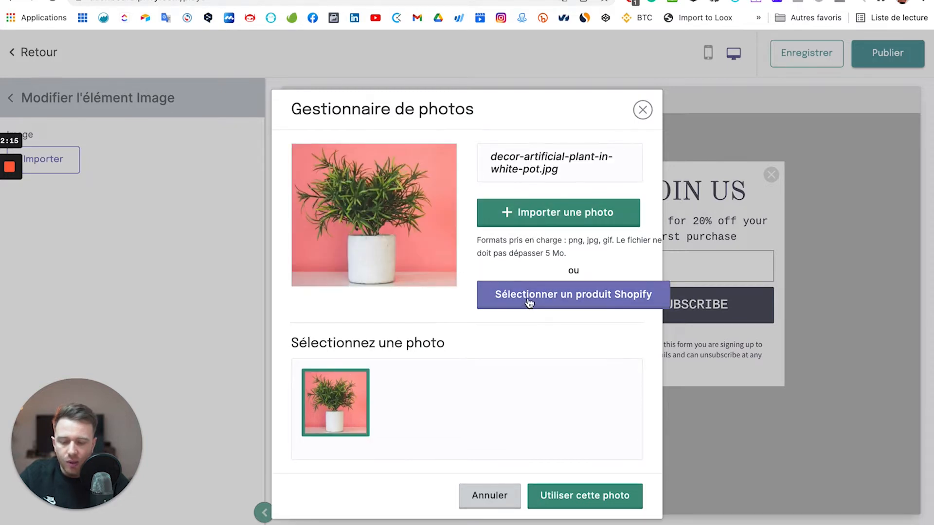
click(530, 303)
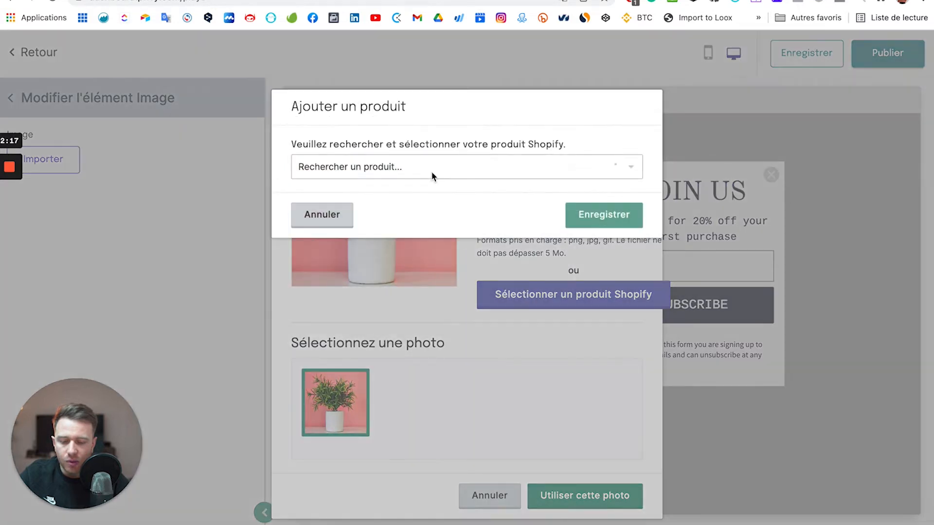
click(432, 166)
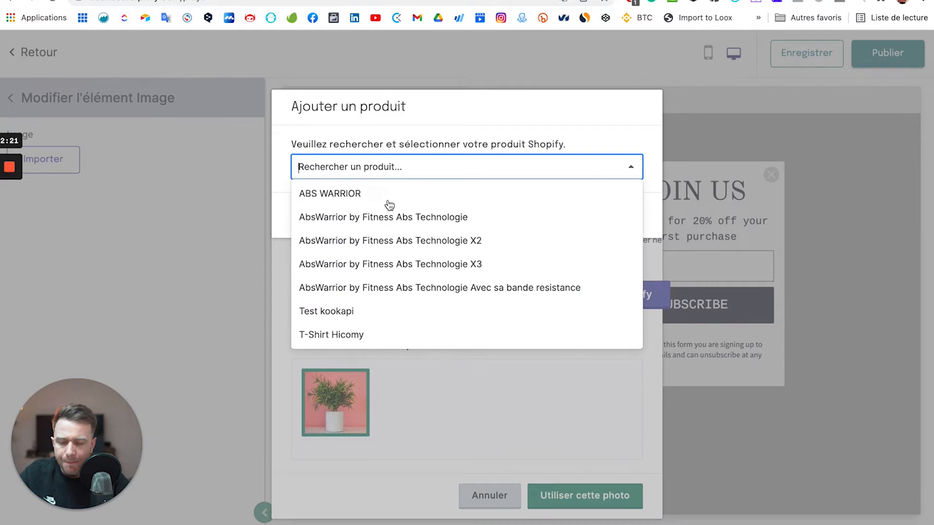
click(370, 218)
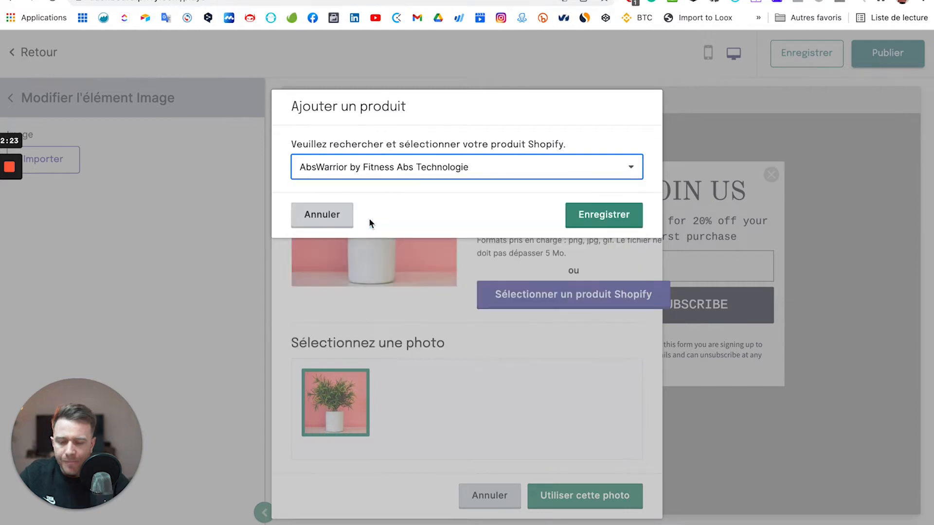
click(603, 215)
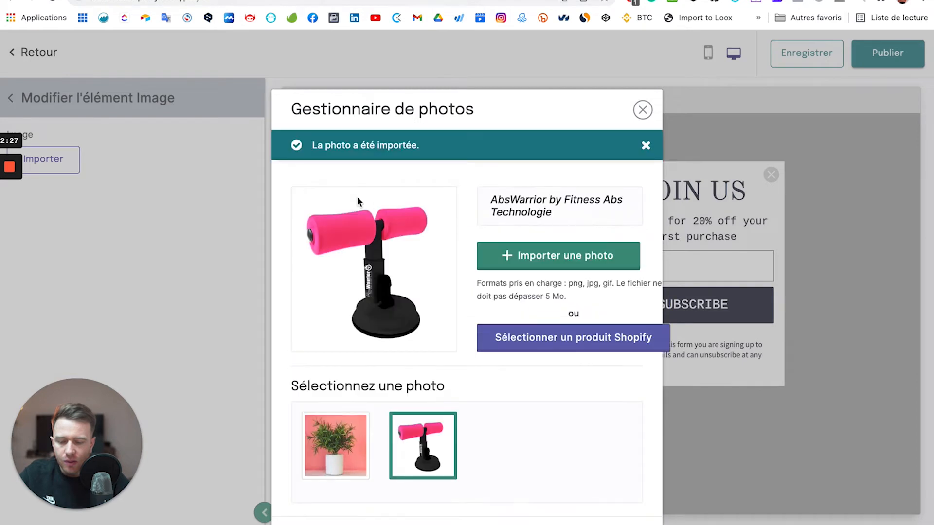
scroll(527, 350, down, 2)
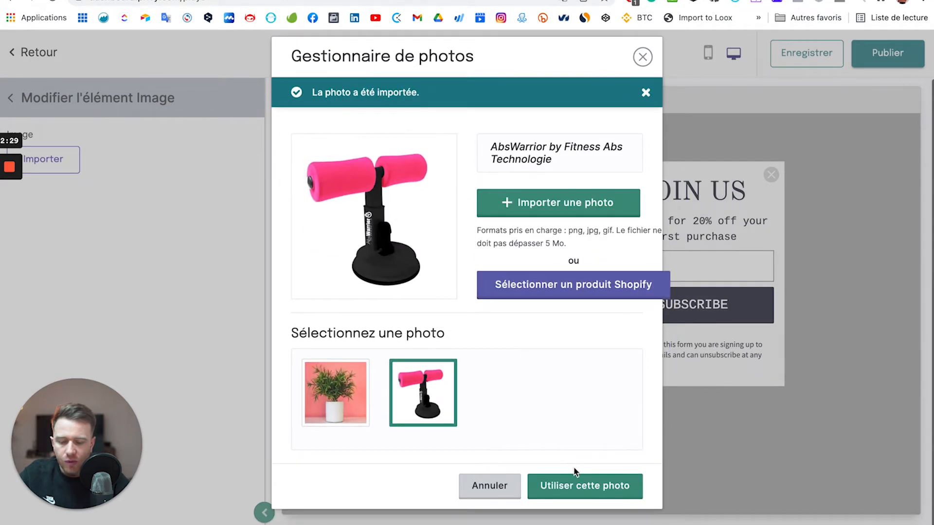
click(571, 493)
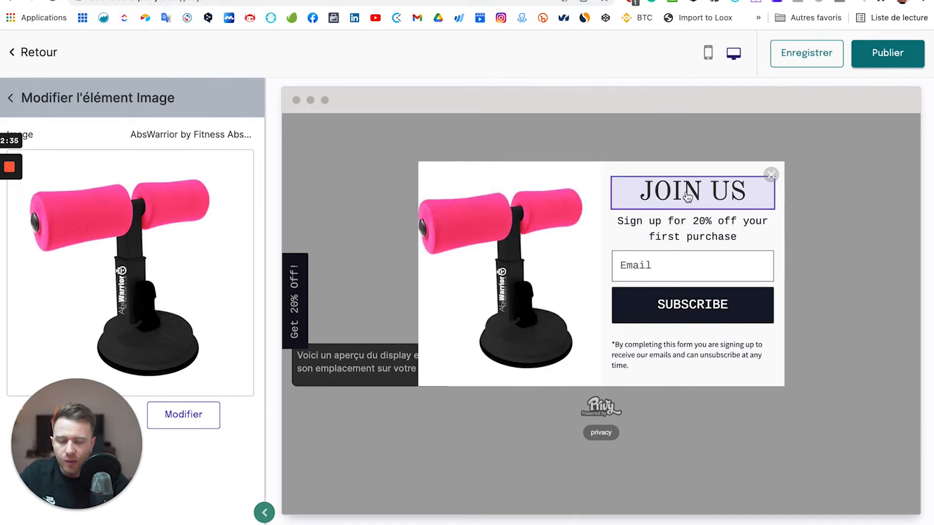
Set the JOIN US heading's font family to Lato.
click(11, 100)
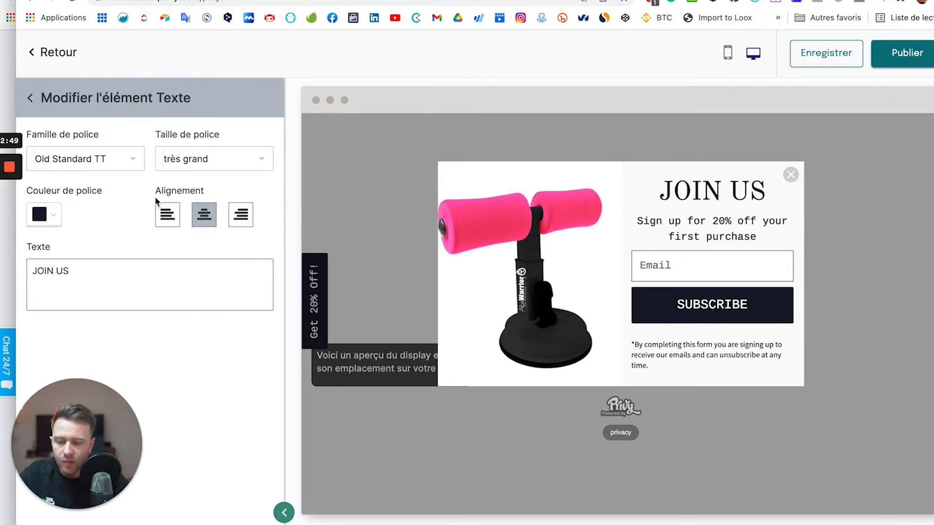
click(132, 159)
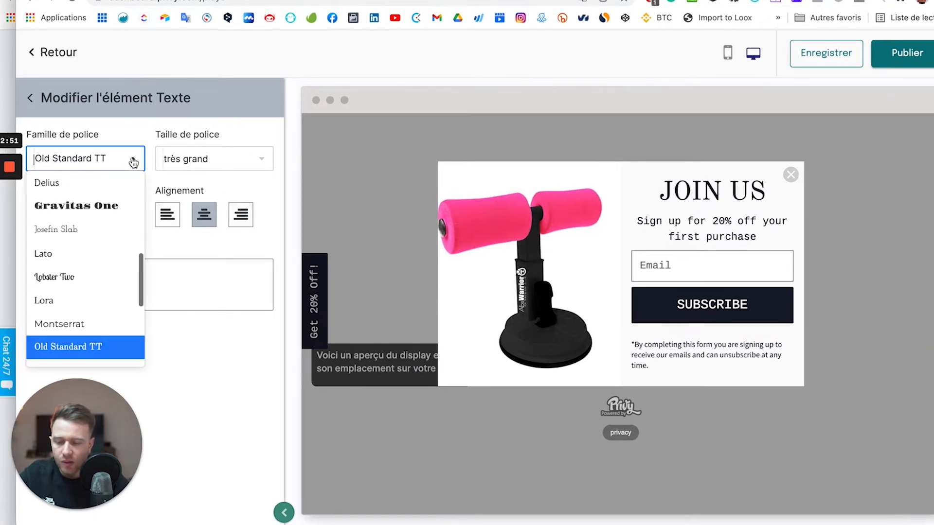
scroll(88, 235, up, 2)
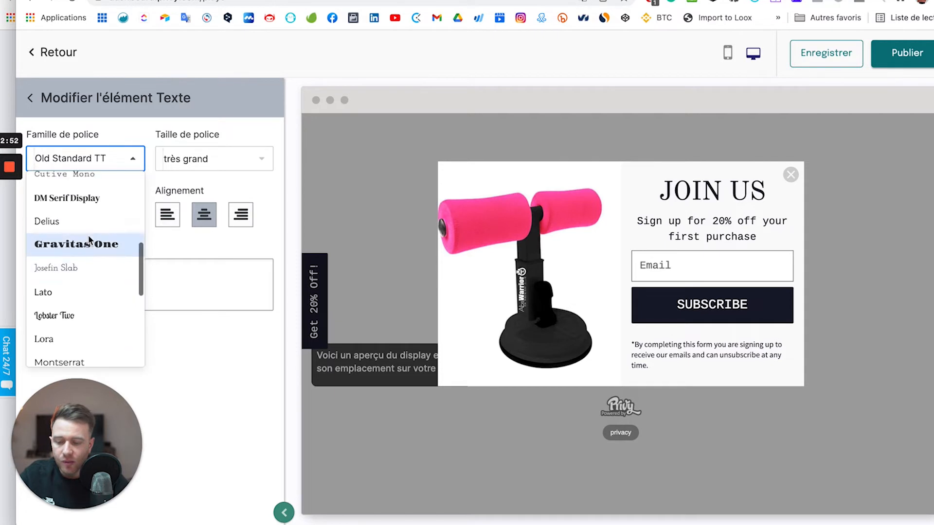
click(62, 292)
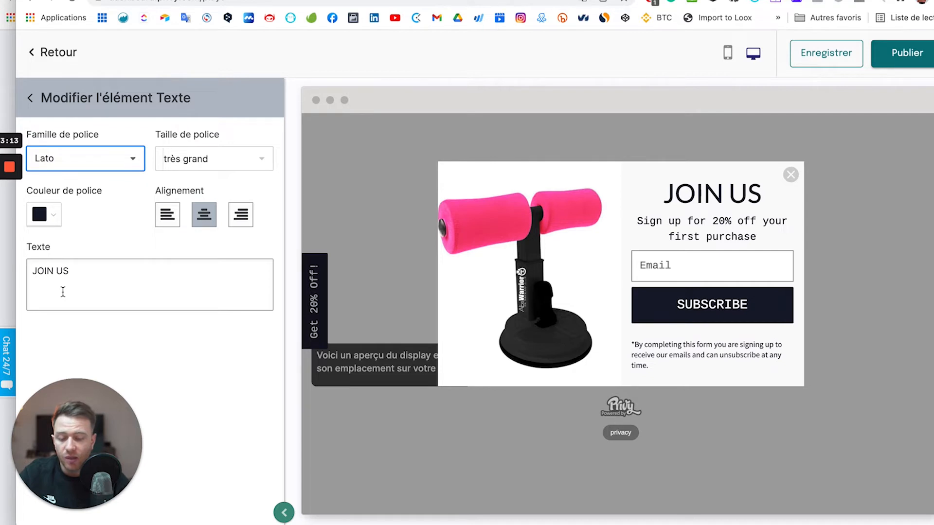
Change the heading text to '- 10% sur ta commande'.
click(68, 287)
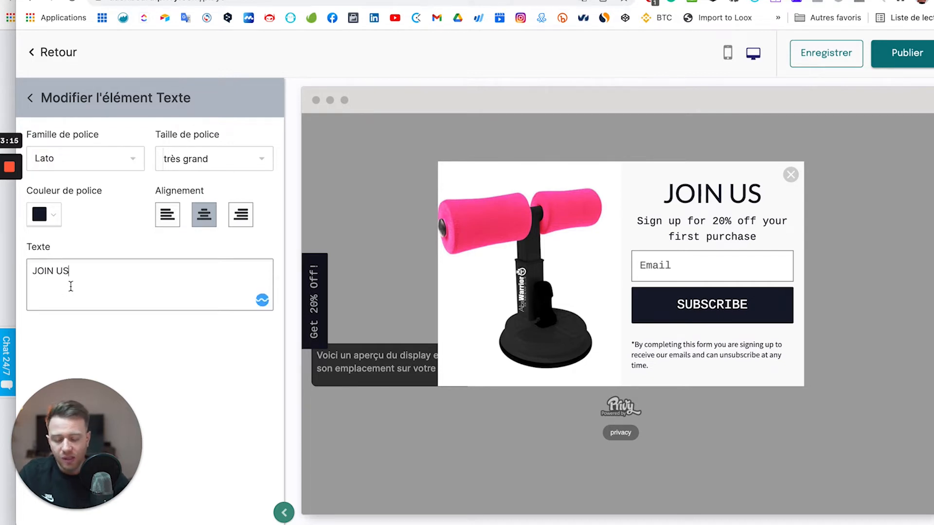
key(super+a)
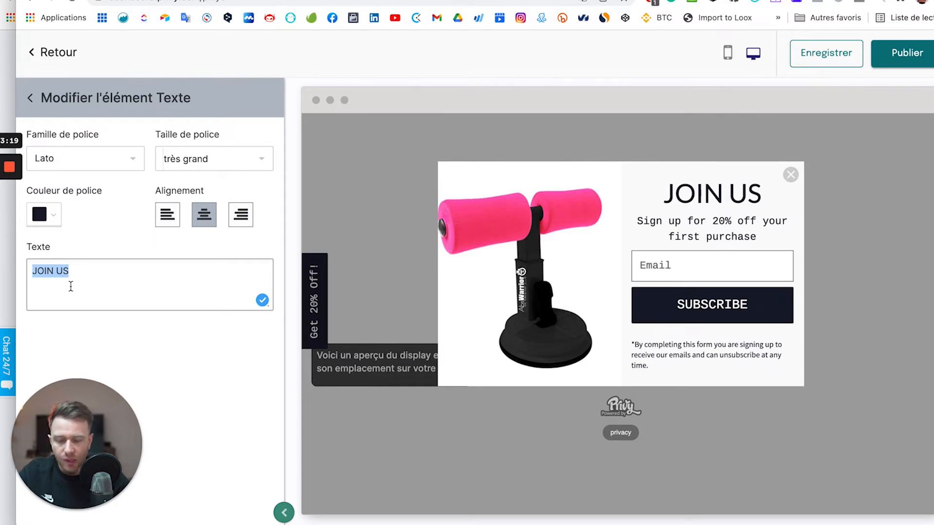
text(M)
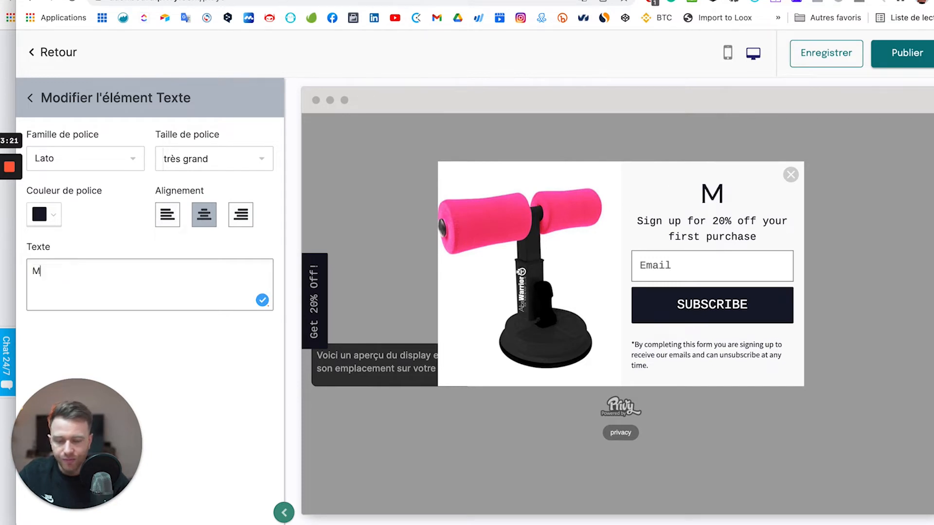
key(BackSpace)
text(Ga)
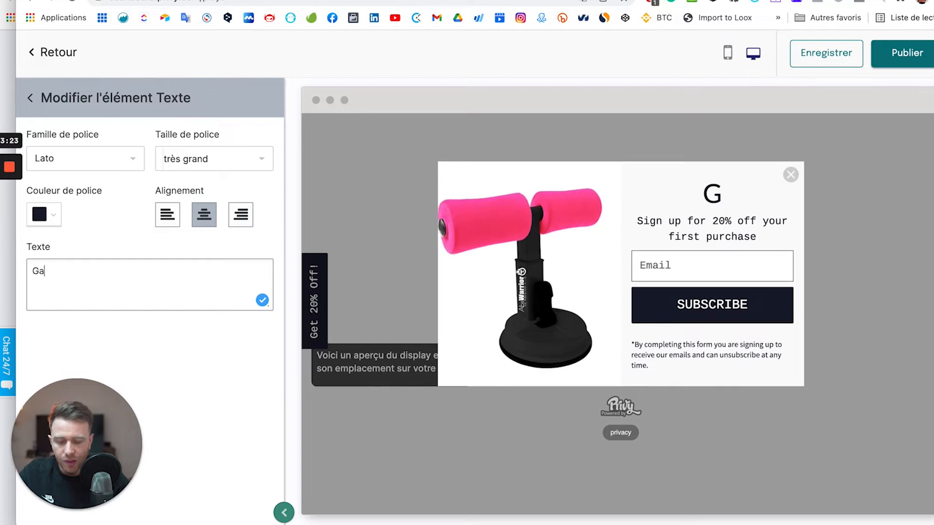
text(gne 10)
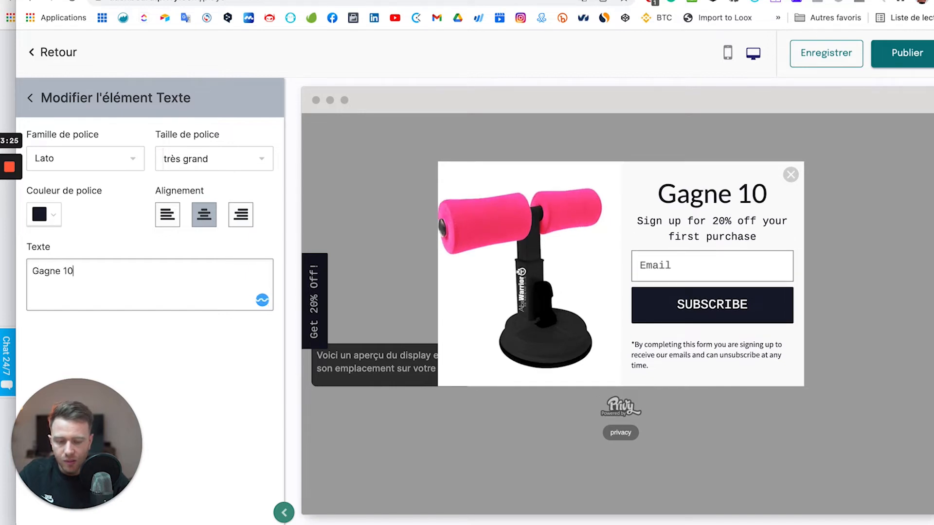
text(%)
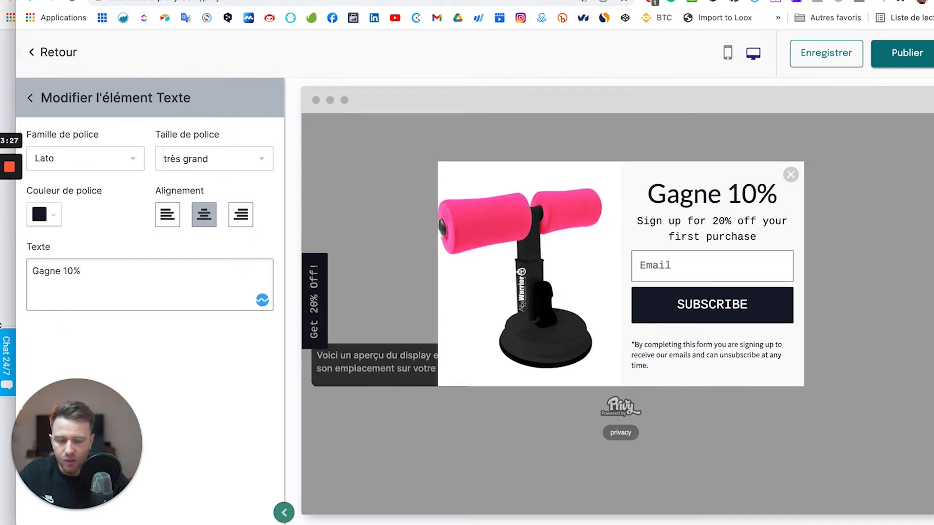
click(60, 275)
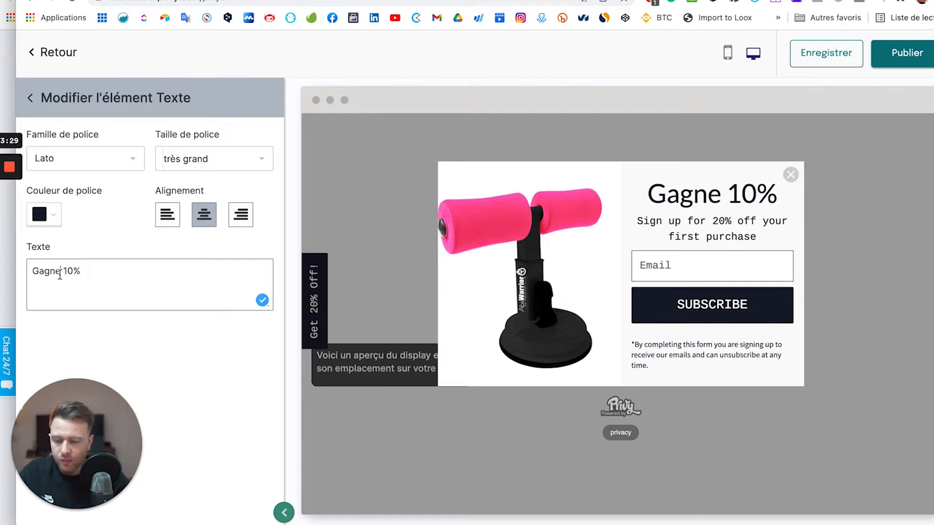
key(BackSpace)
key(BackSpace)
key(BackSpace)
key(BackSpace)
key(BackSpace)
text(- 10%)
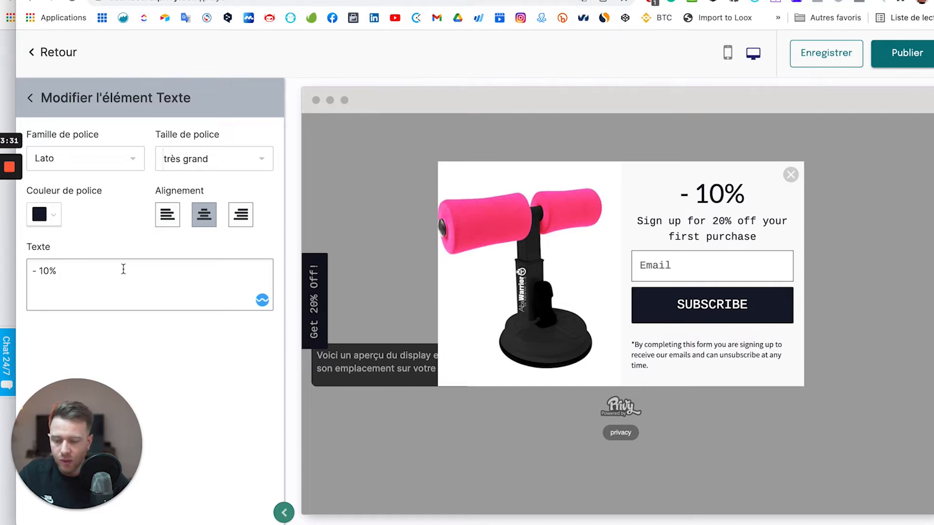
text( s)
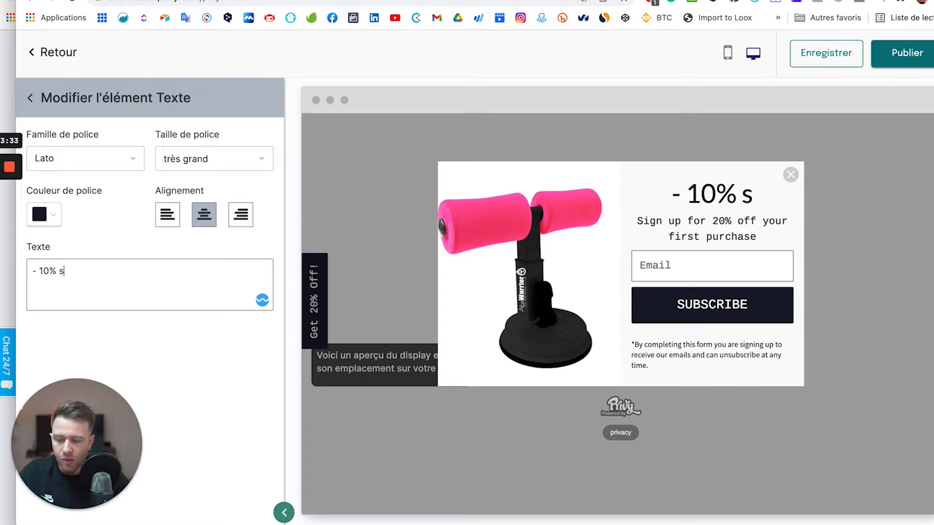
text(ur ta commande)
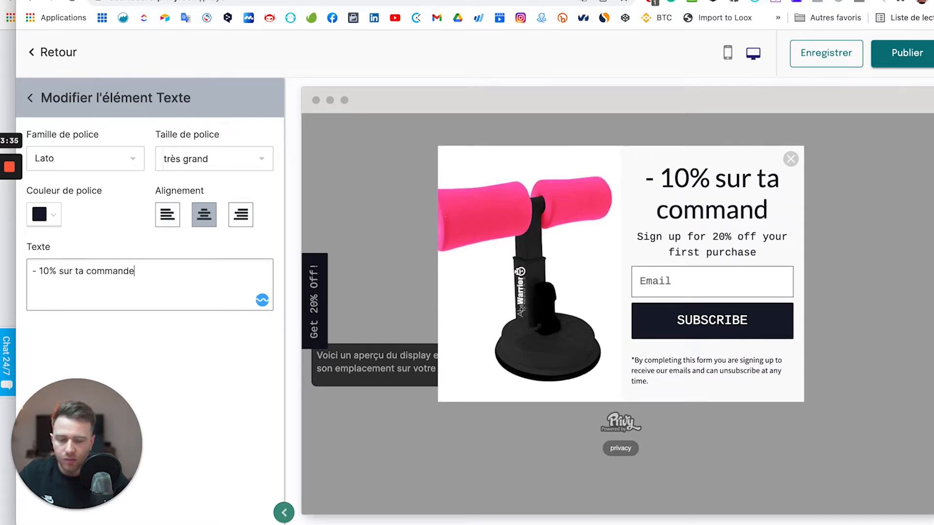
Left-align the heading and set its size to grand.
click(166, 218)
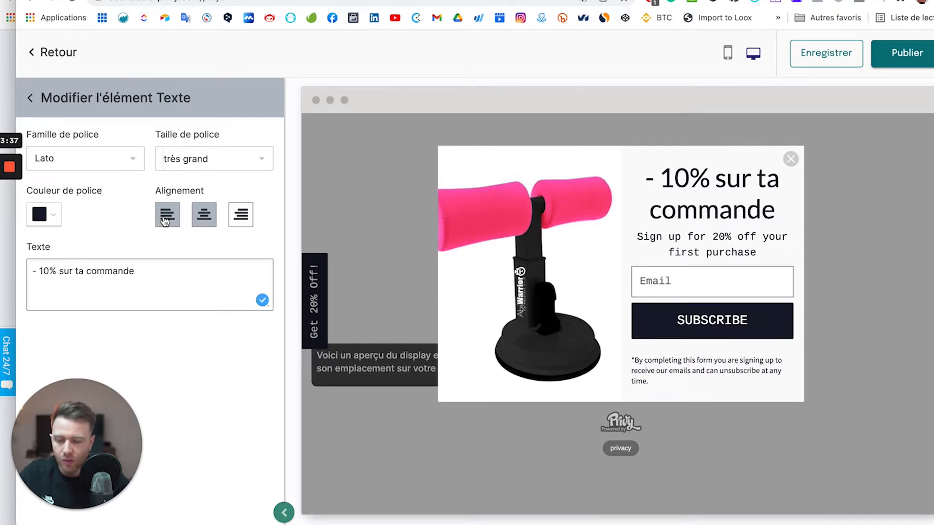
click(251, 160)
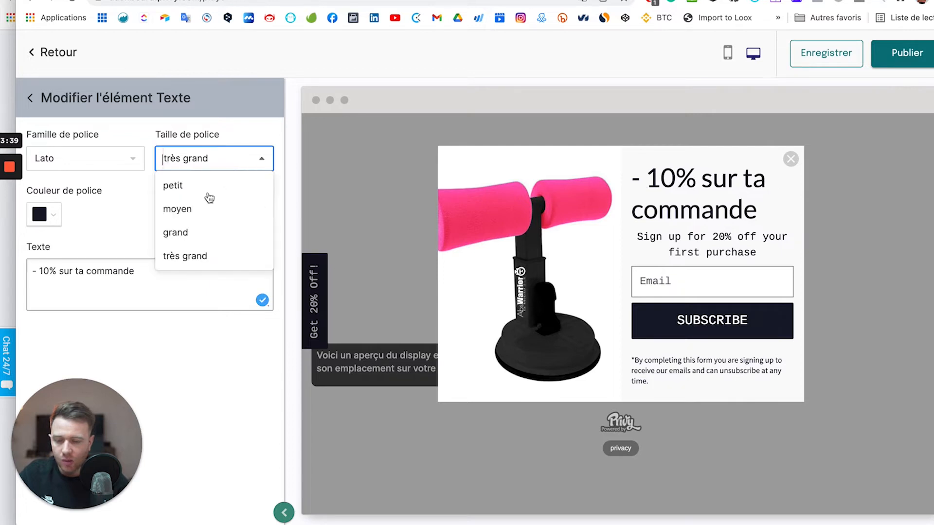
click(202, 216)
click(221, 160)
click(189, 234)
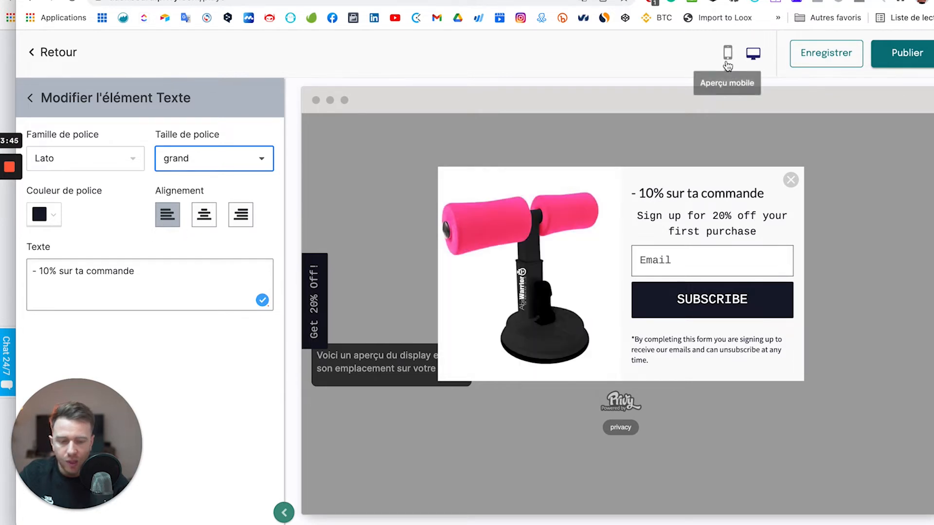
Switch to the mobile preview and return to the Popup display's element list.
click(727, 52)
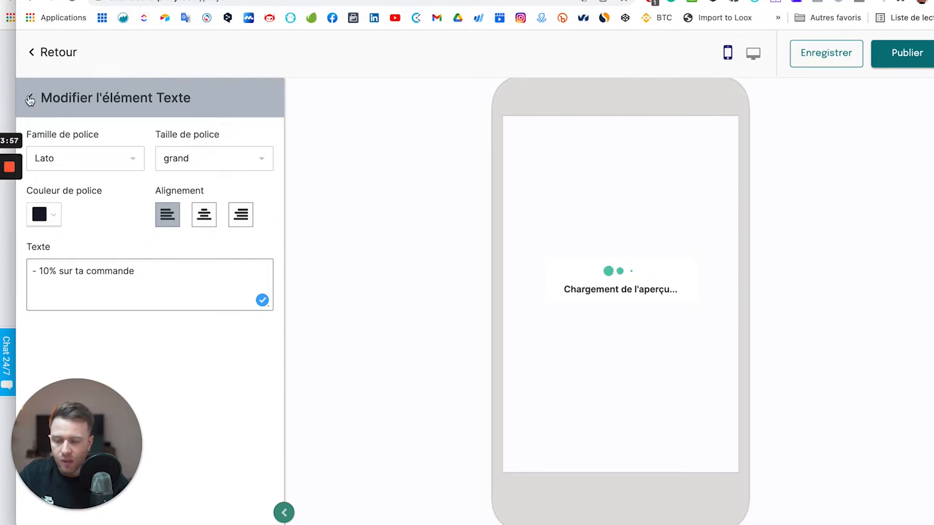
click(30, 98)
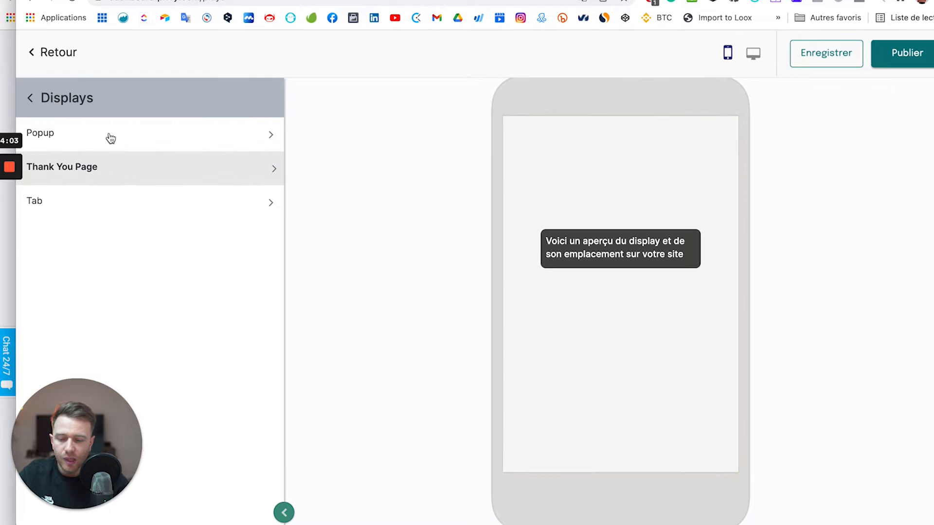
click(224, 179)
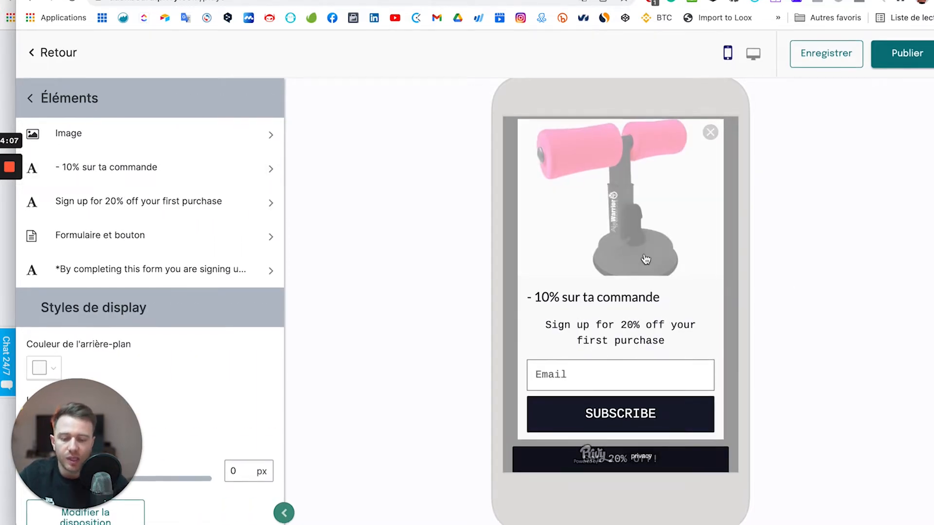
scroll(646, 258, down, 2)
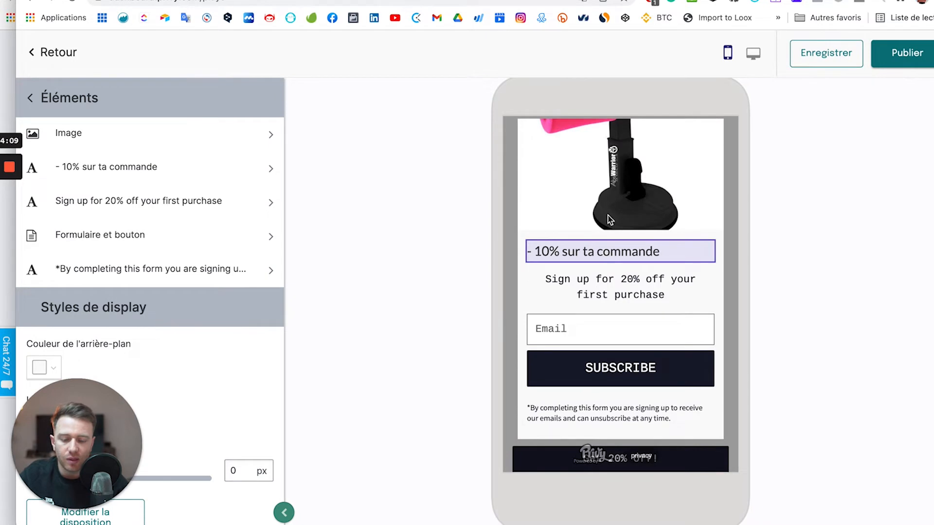
scroll(610, 220, up, 2)
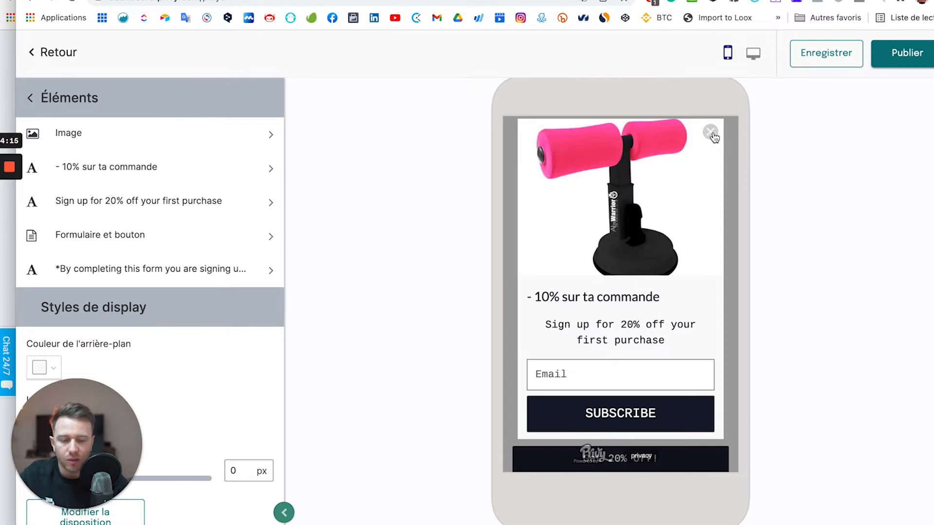
scroll(678, 273, down, 2)
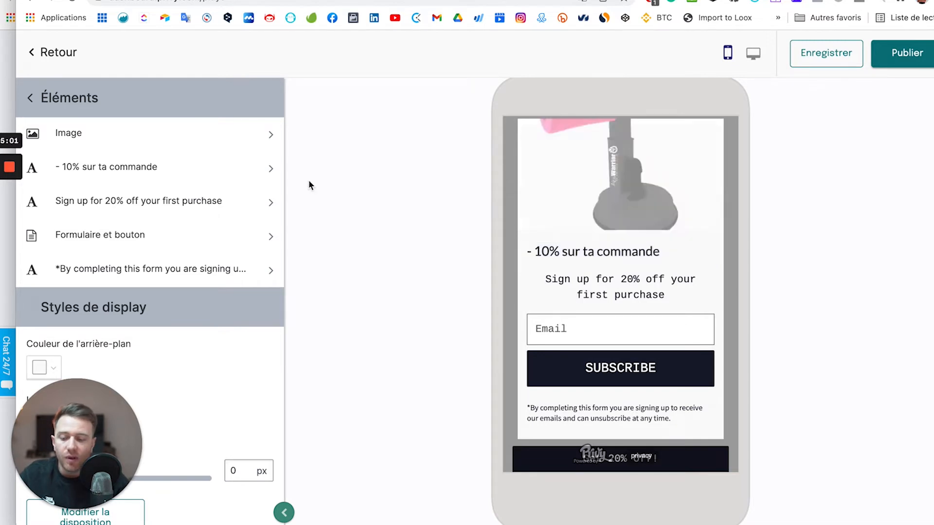
Insert a fire emoji after 'commande' in the heading.
click(234, 170)
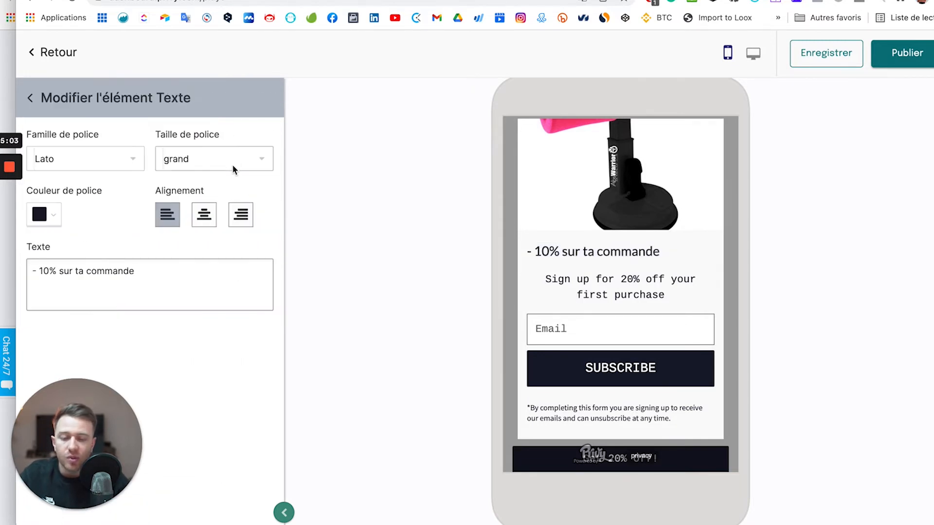
click(54, 271)
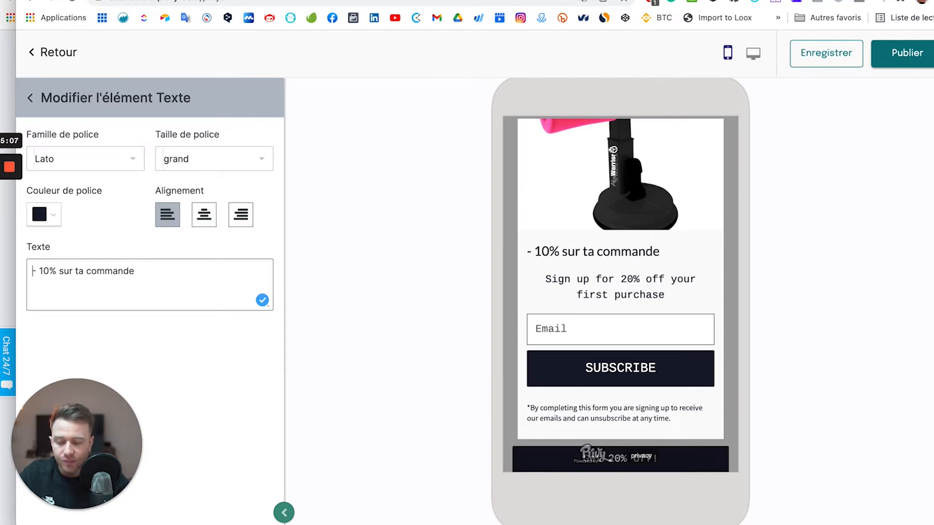
key(ctrl+super+space)
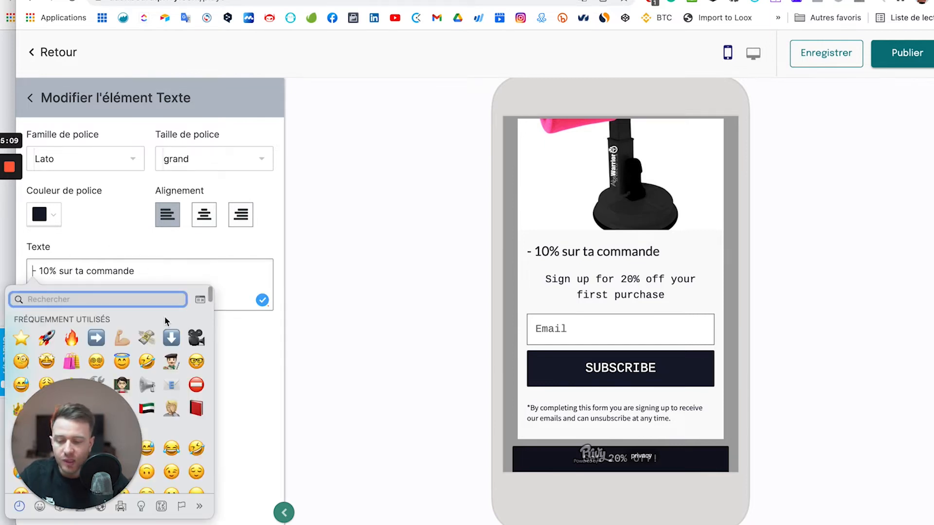
click(21, 337)
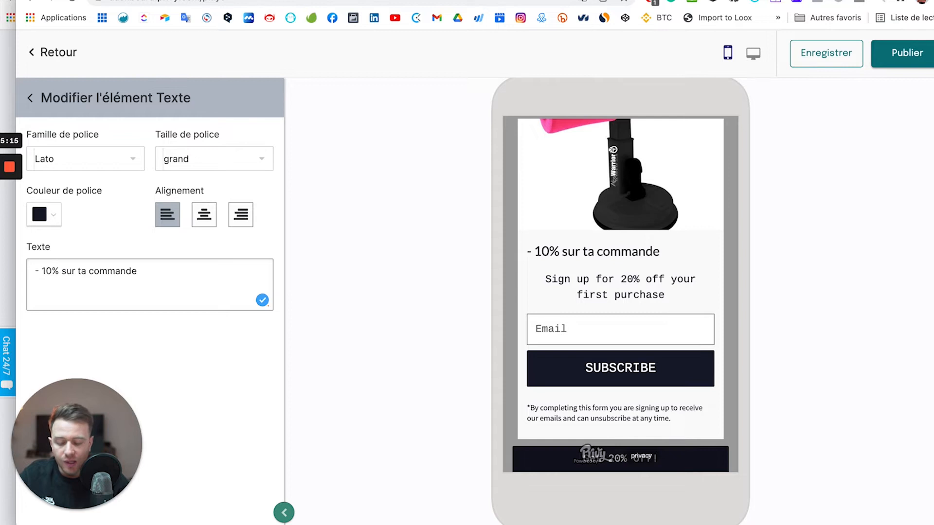
key(ctrl+super+space)
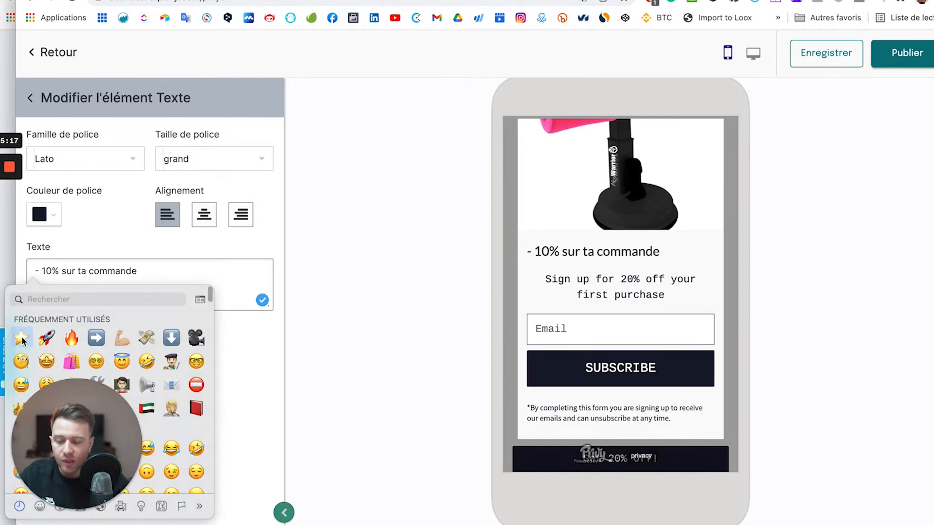
key(Escape)
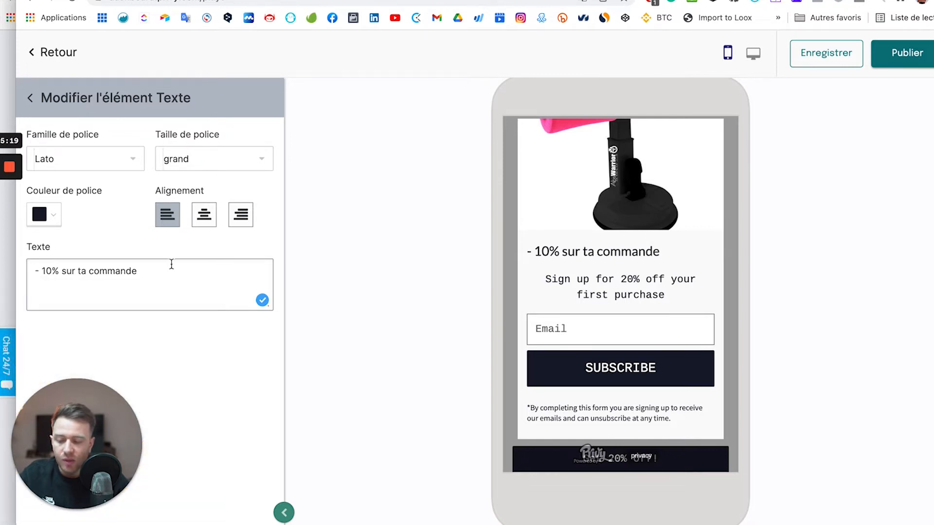
key(ctrl+super+space)
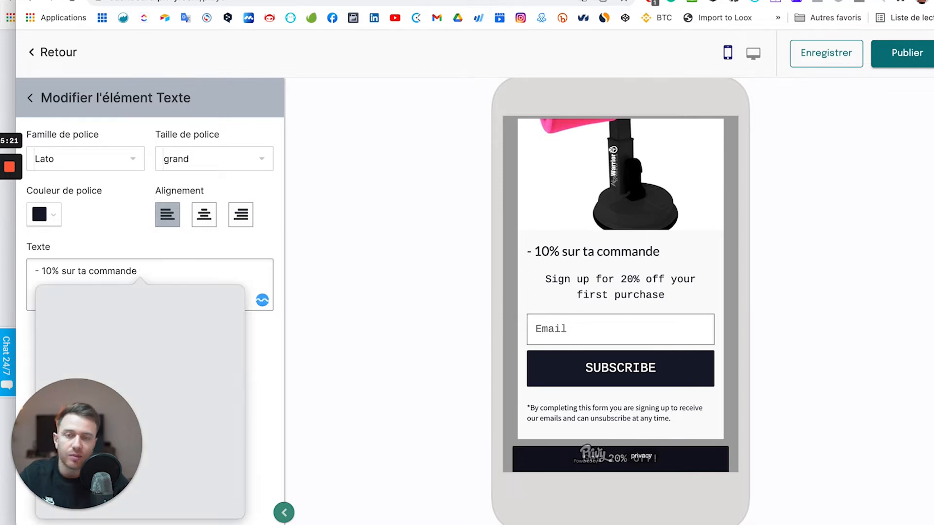
click(97, 336)
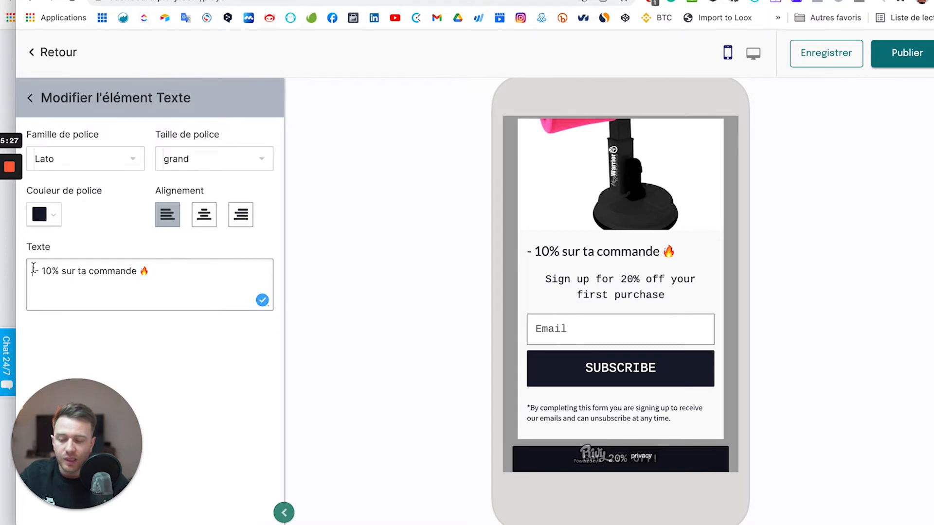
Add a fire emoji at the heading's start, leaving exactly one at each end.
text(🔥)
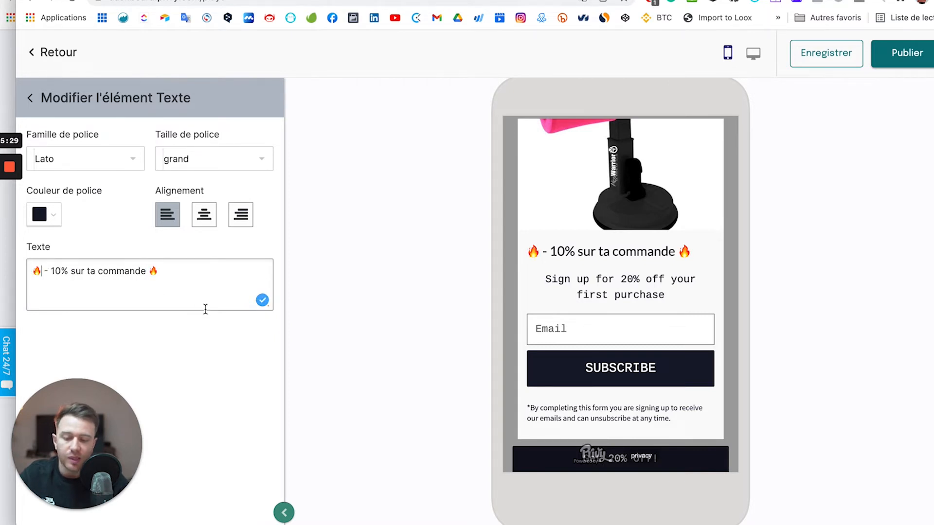
text(🔥)
click(206, 267)
text(🔥)
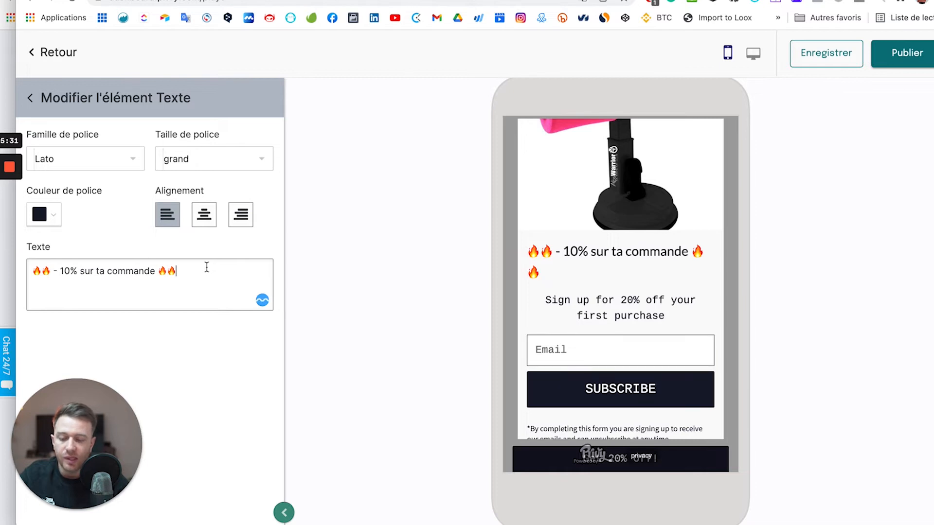
key(BackSpace)
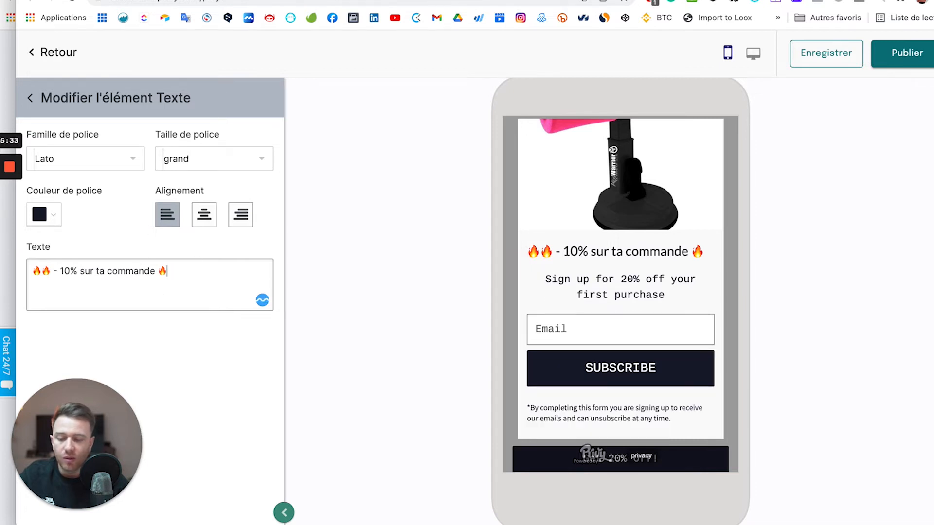
click(54, 277)
key(BackSpace)
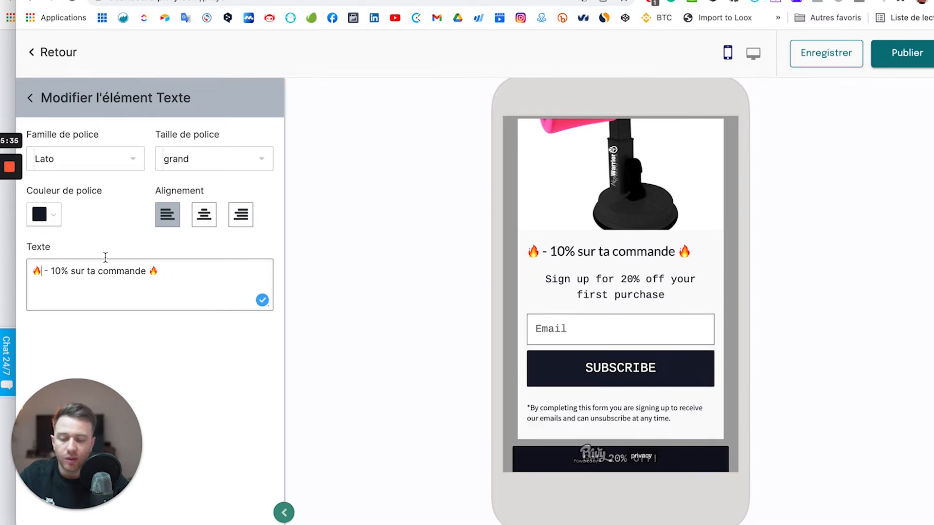
Centre the heading at the très grand size and return to the elements list.
click(204, 215)
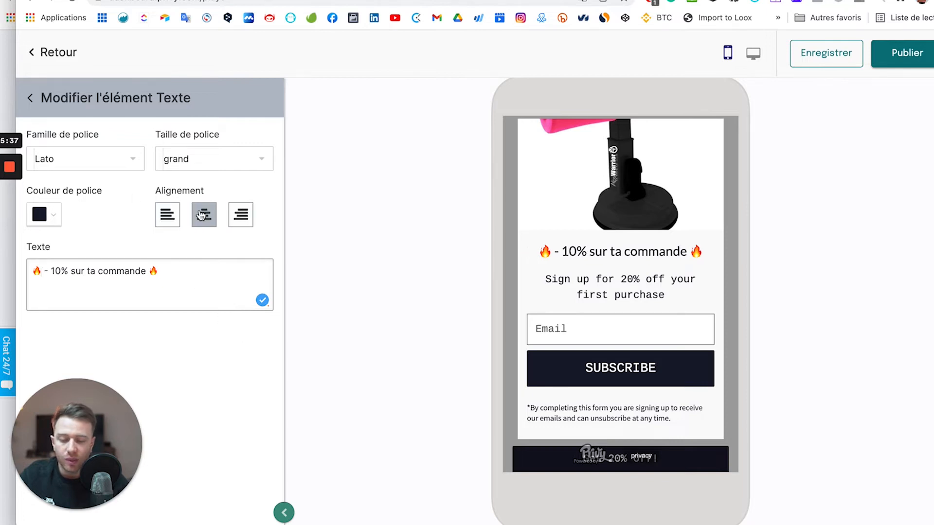
click(219, 166)
click(191, 253)
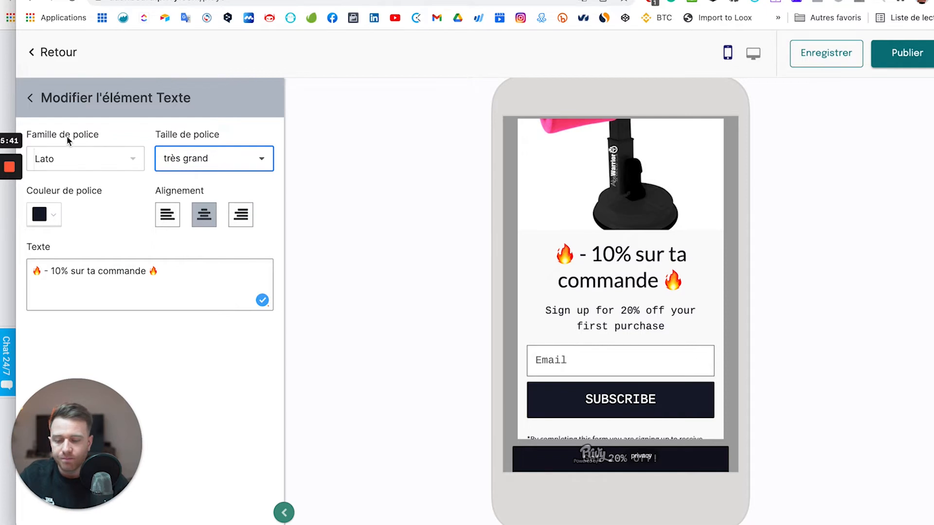
click(32, 99)
click(31, 99)
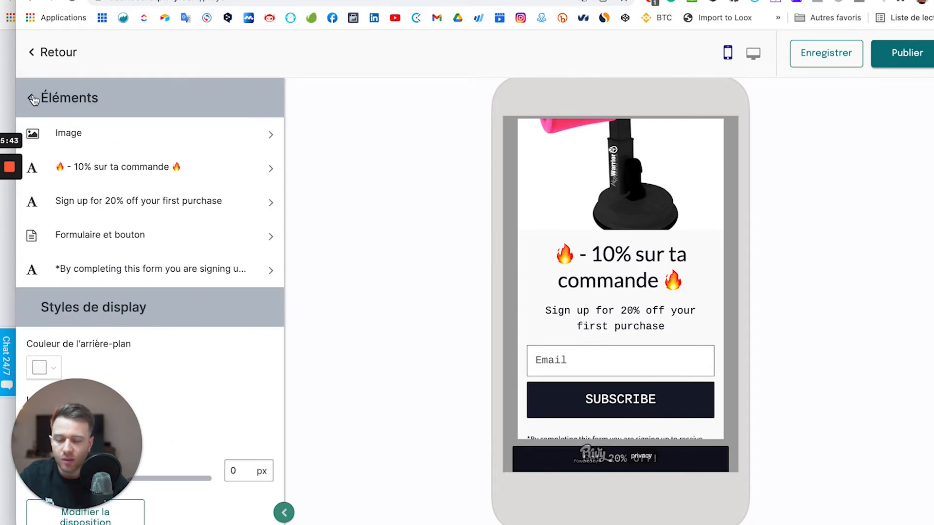
Replace the subtitle with 'Enregistre-toi pour obtenir notre code promotionel sur l'abswarrior pro.'.
scroll(658, 215, down, 1)
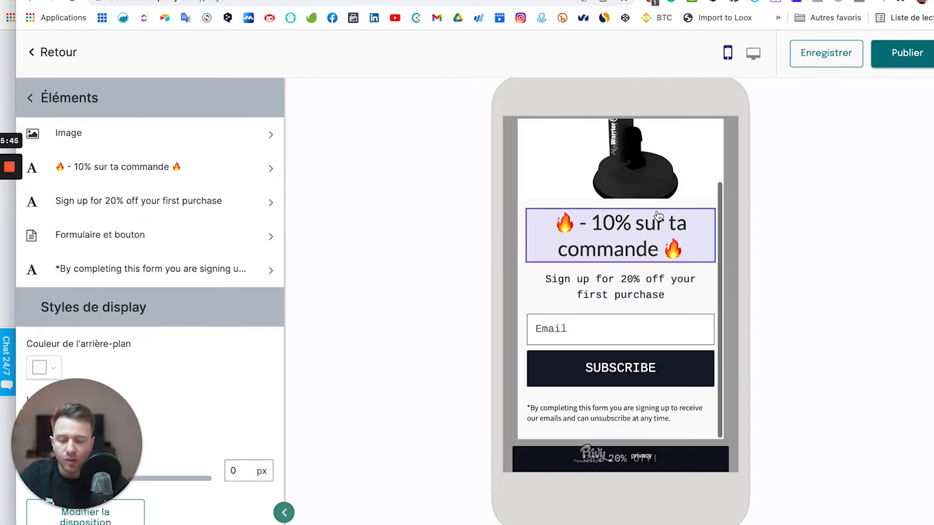
click(135, 202)
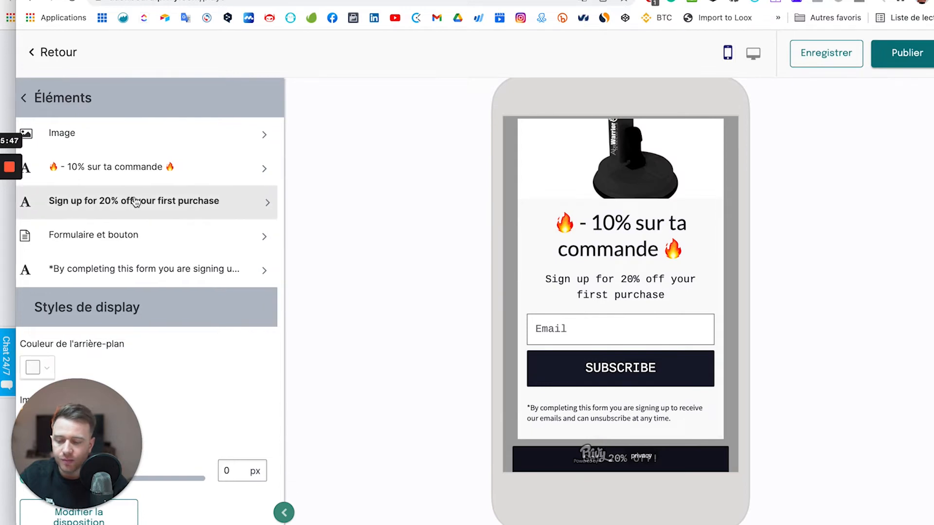
triple_click(107, 277)
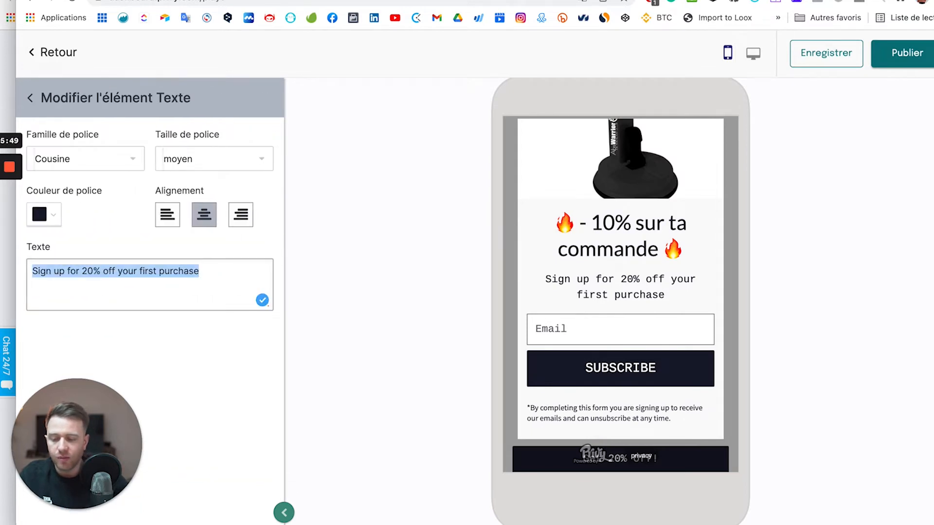
text(Enregistre toi)
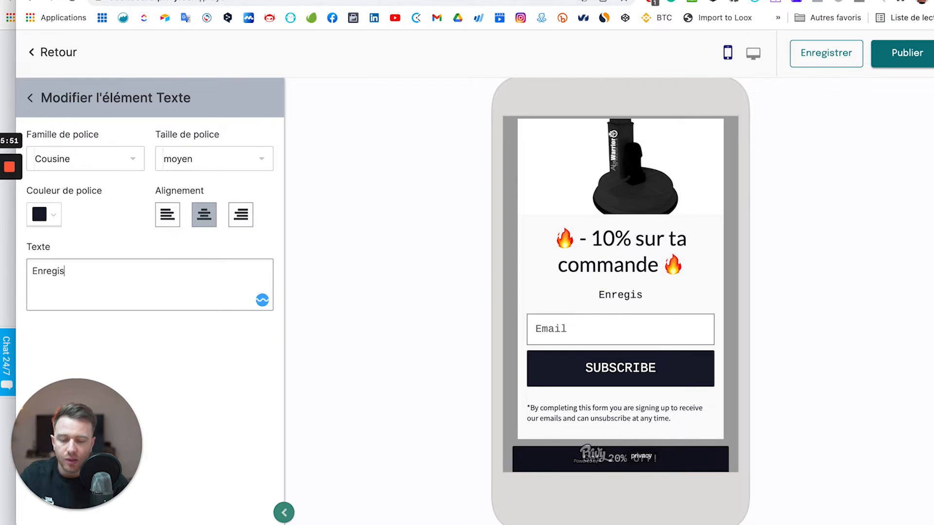
key(Left)
key(Left)
key(Left)
key(BackSpace)
text(-)
click(138, 265)
text(, et)
key(BackSpace)
key(BackSpace)
key(BackSpace)
key(BackSpace)
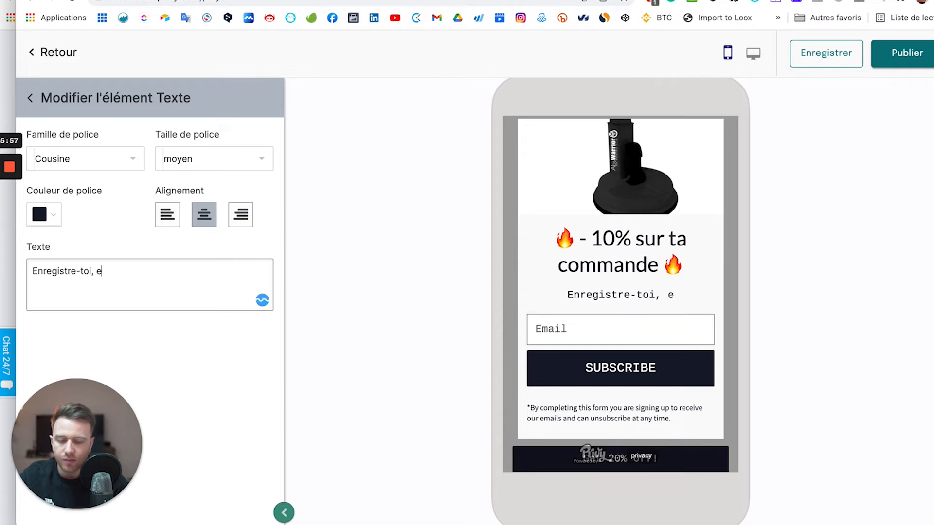
key(BackSpace)
text(po)
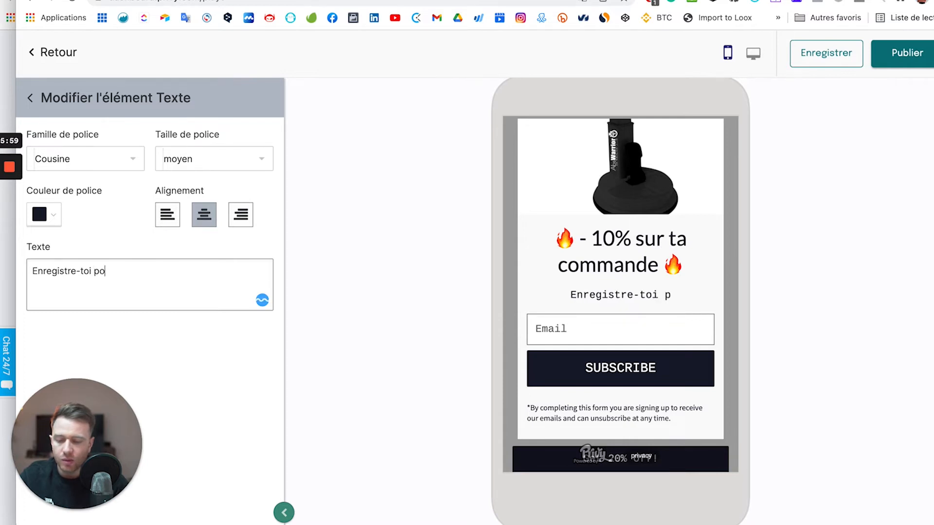
text(ur obtenir notre)
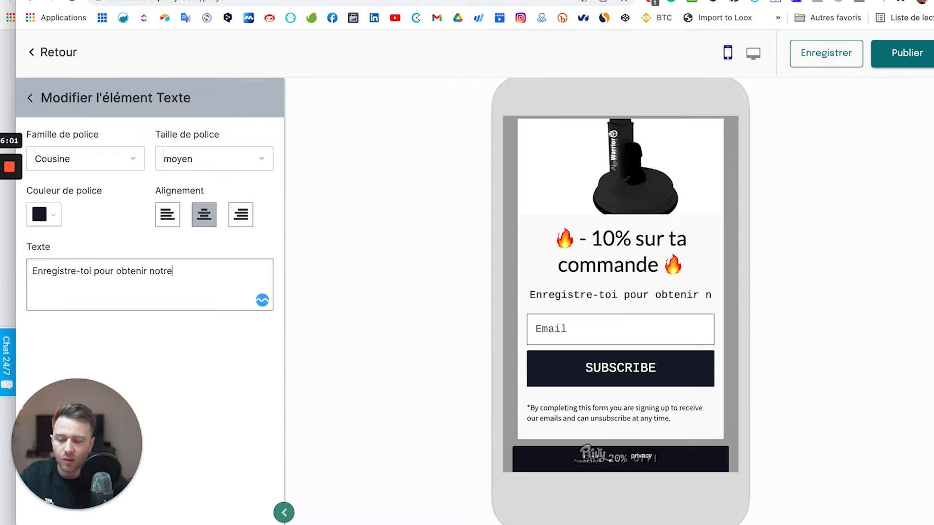
text( code promotionel)
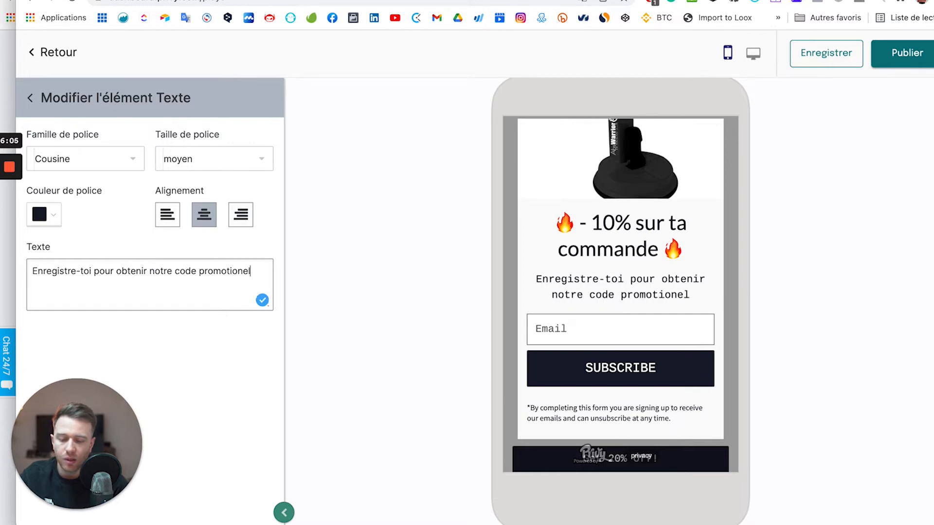
text( sur l)
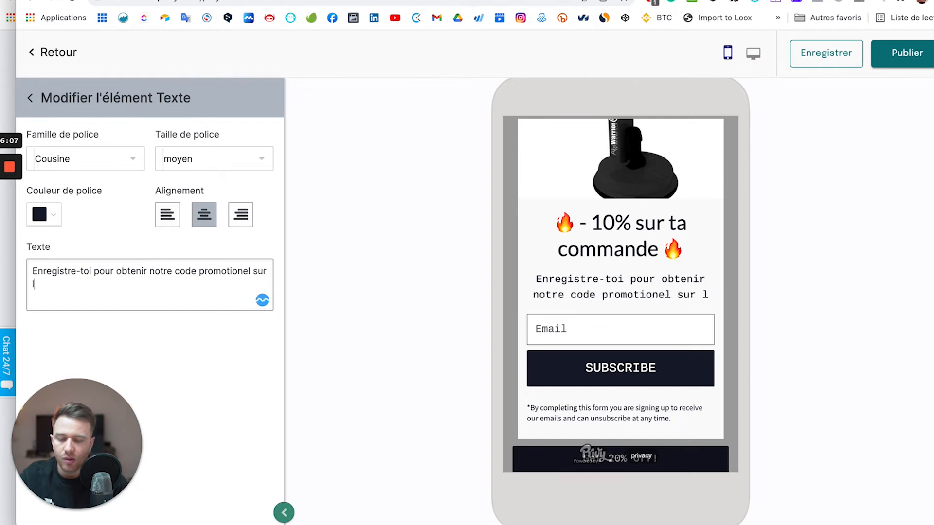
text('abswarrior )
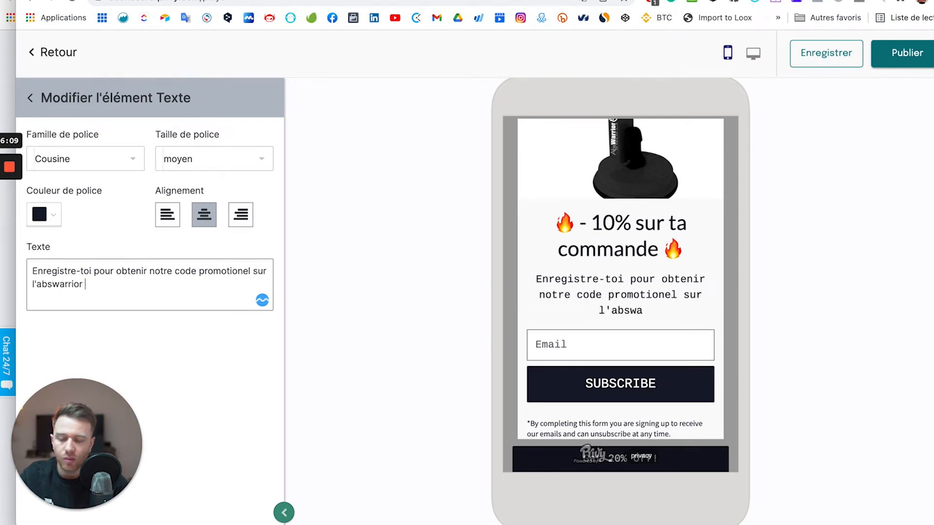
text(pro.)
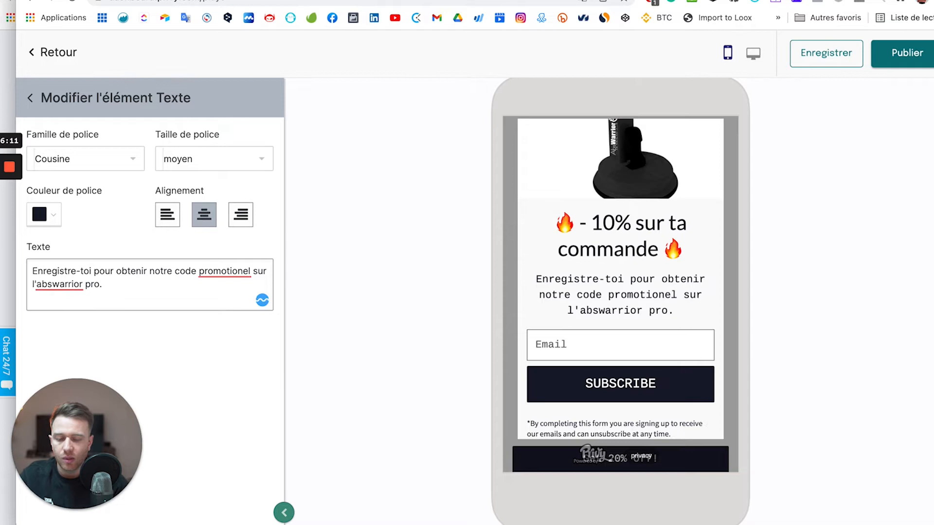
Set the subtitle's font to Lato and return to the popup's elements list.
click(102, 159)
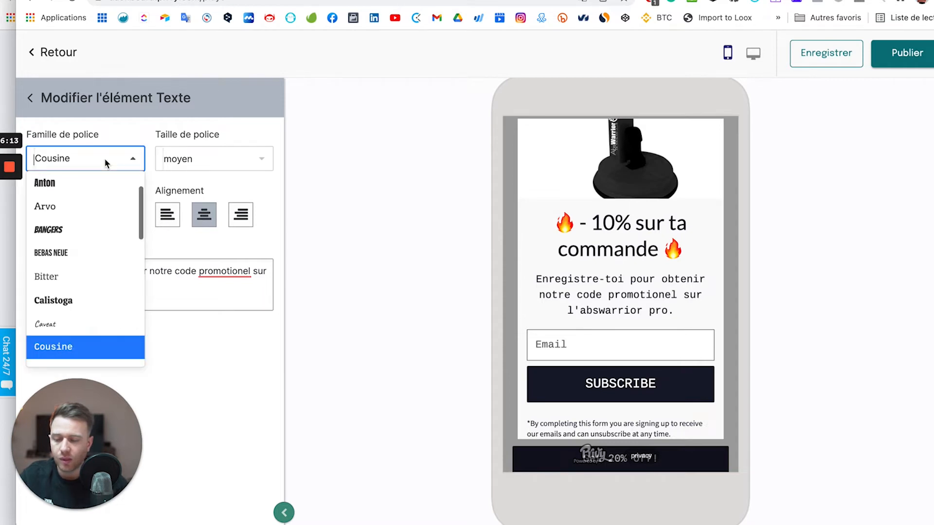
scroll(81, 267, up, 2)
scroll(80, 266, down, 8)
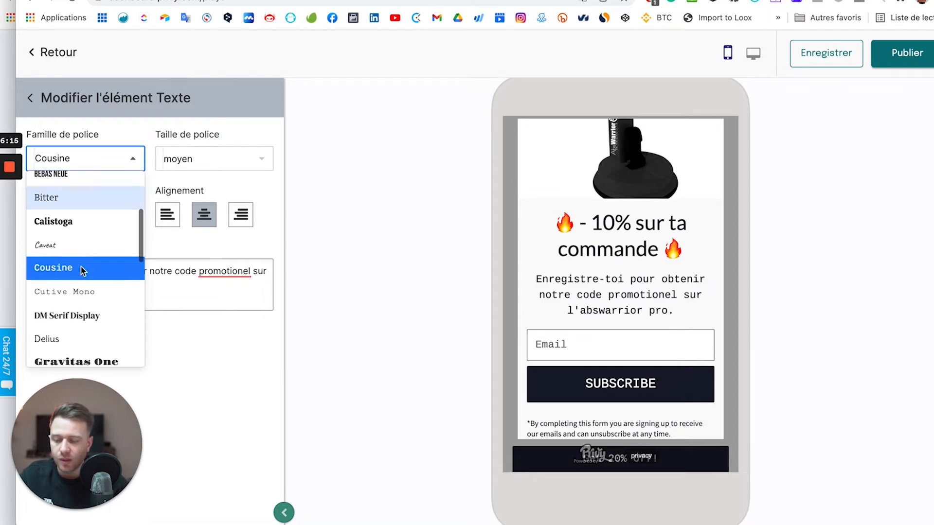
scroll(63, 209, up, 5)
scroll(63, 209, down, 4)
scroll(63, 209, up, 2)
scroll(55, 200, up, 1)
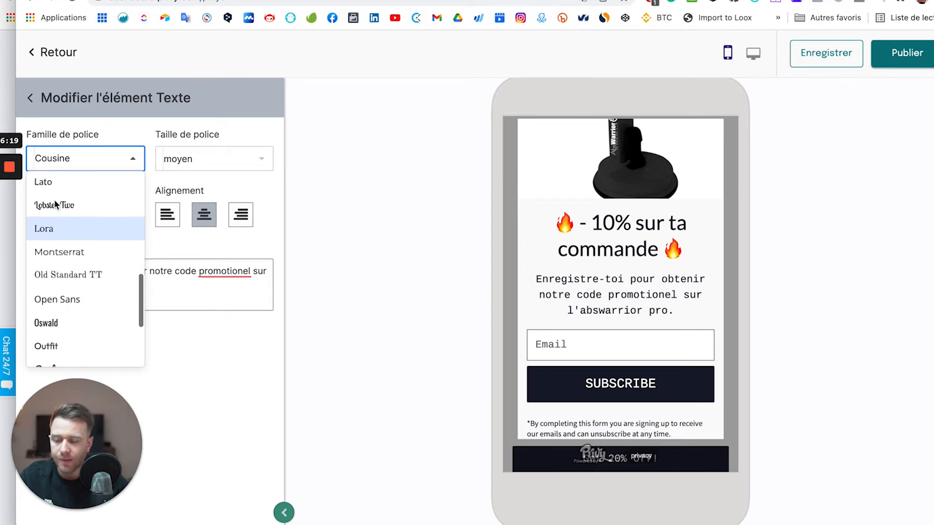
click(54, 189)
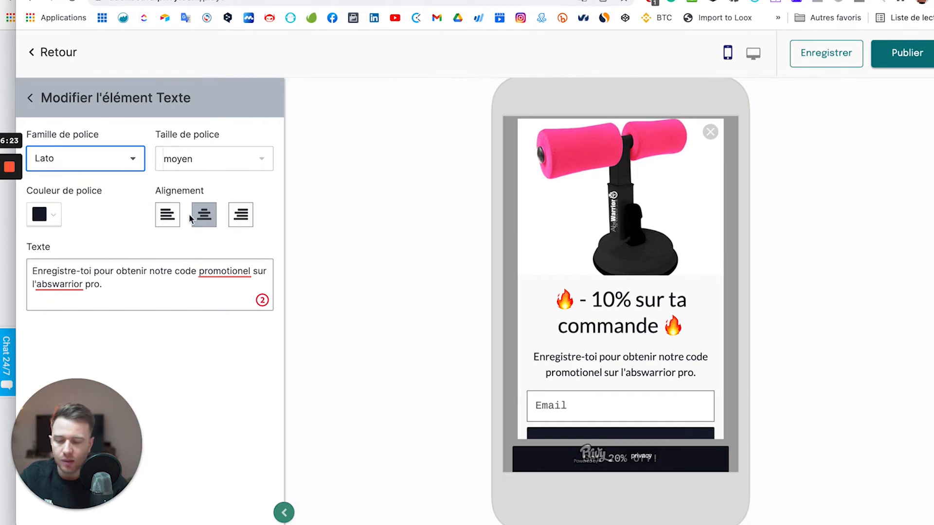
click(36, 100)
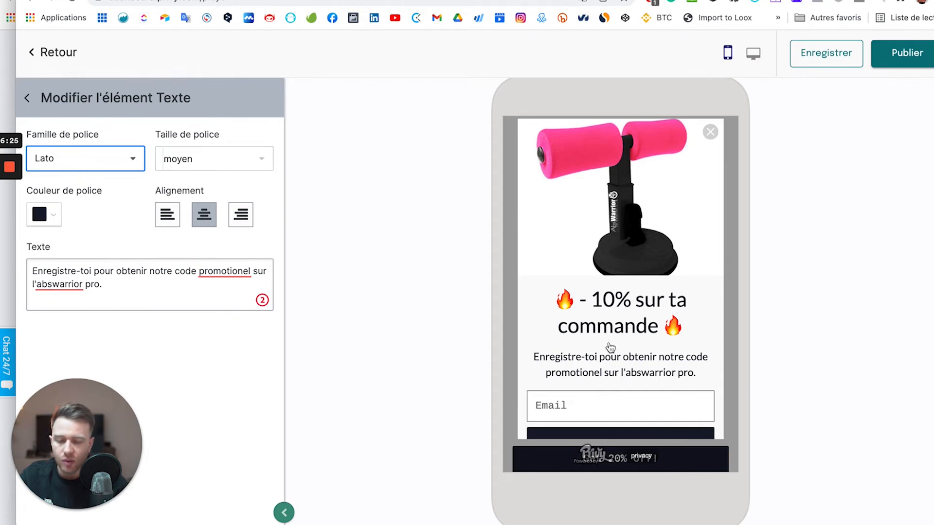
scroll(627, 387, down, 1)
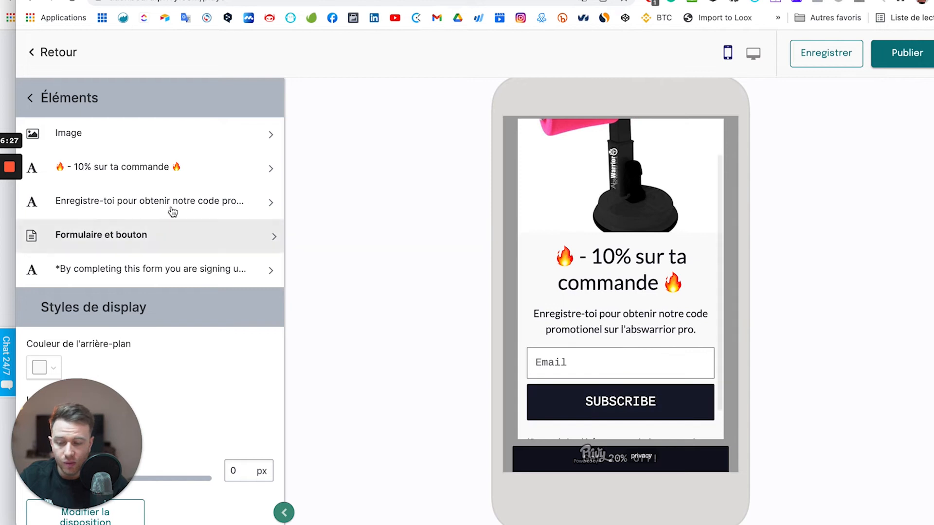
Change the email field's font family from Cousine to Lato in the Formulaire settings.
click(163, 227)
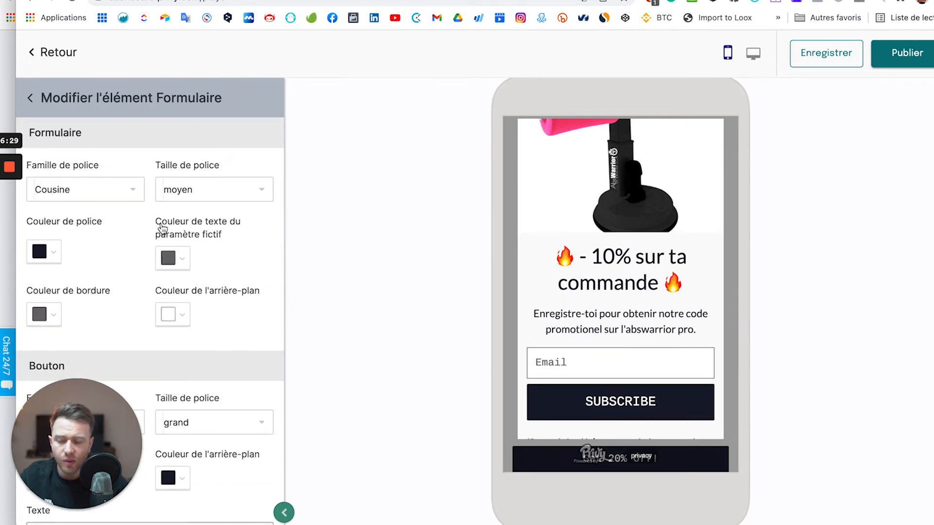
scroll(229, 323, down, 3)
scroll(229, 322, up, 3)
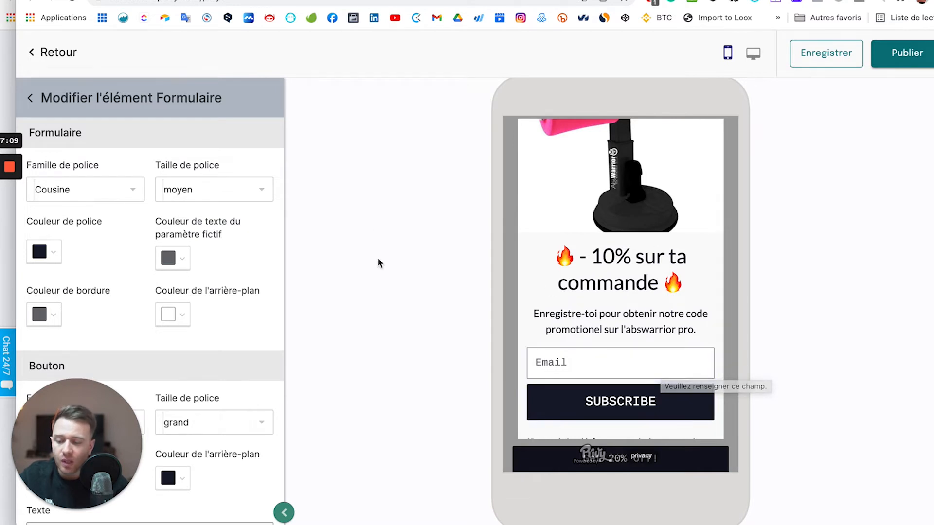
click(132, 197)
click(115, 210)
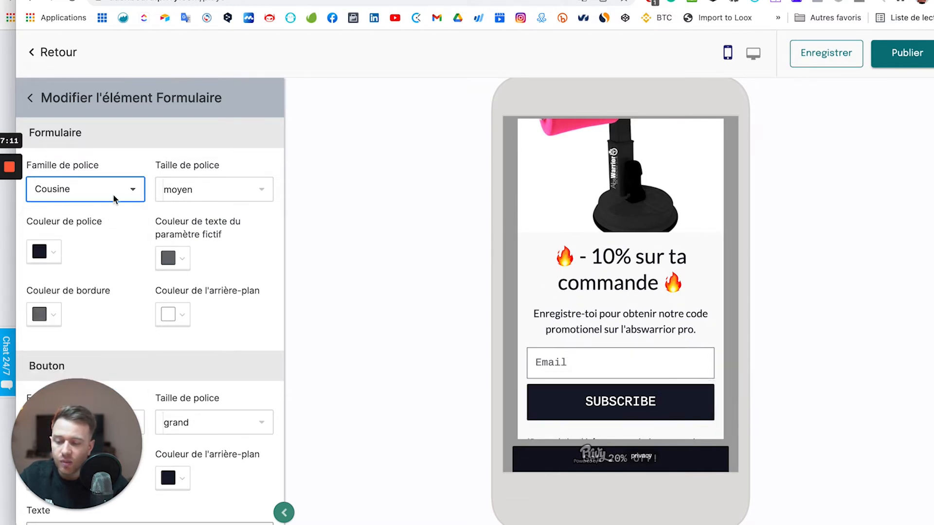
click(115, 188)
scroll(92, 263, up, 1)
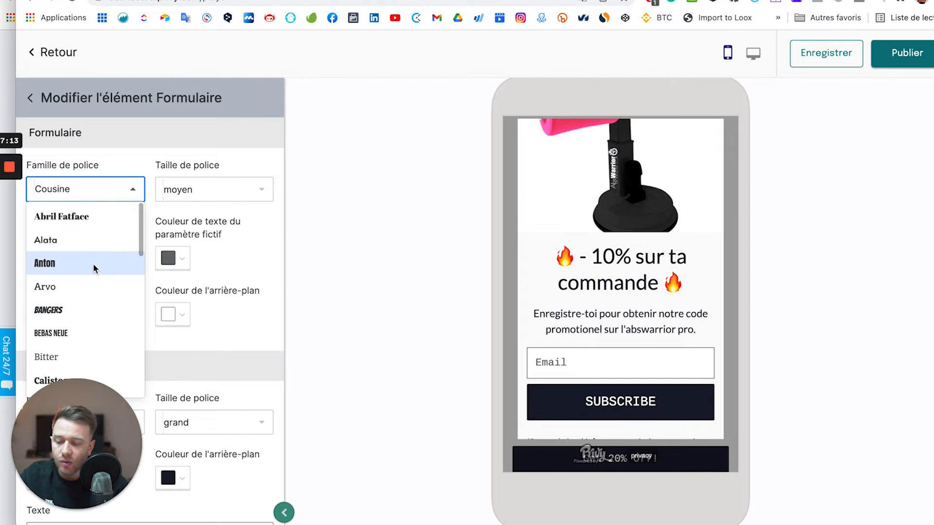
scroll(92, 264, down, 3)
scroll(80, 191, down, 2)
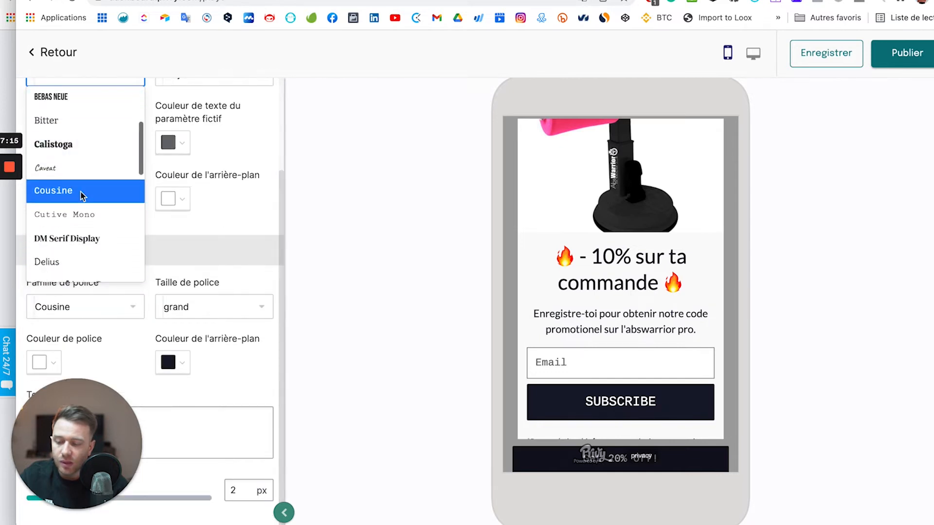
scroll(80, 192, down, 3)
click(80, 174)
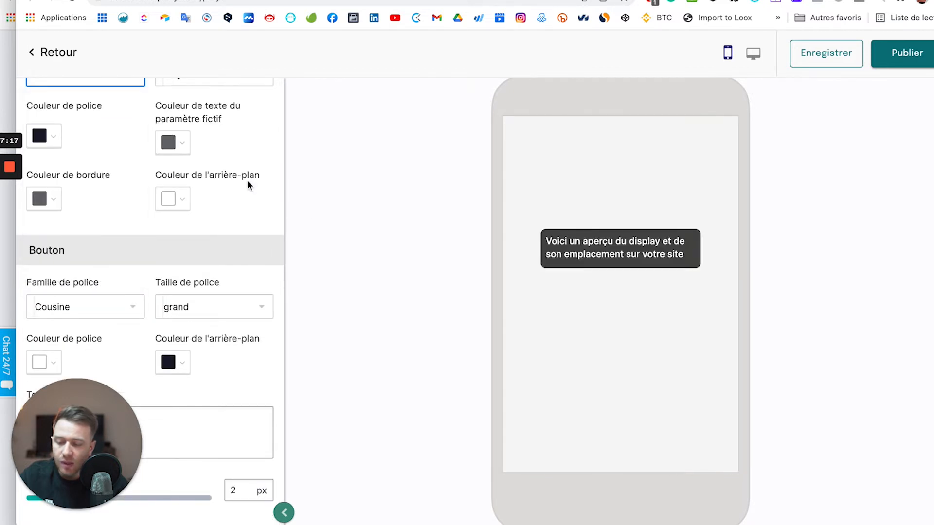
scroll(214, 173, up, 3)
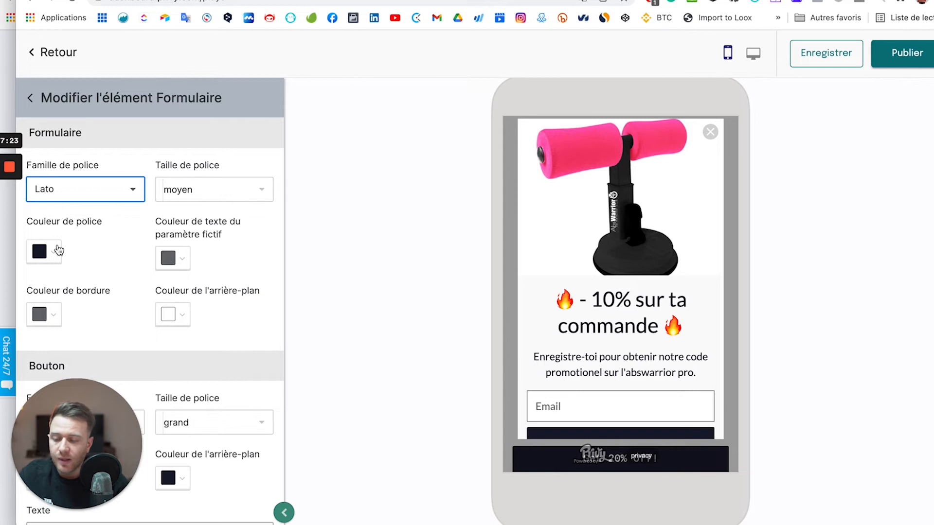
scroll(176, 273, down, 5)
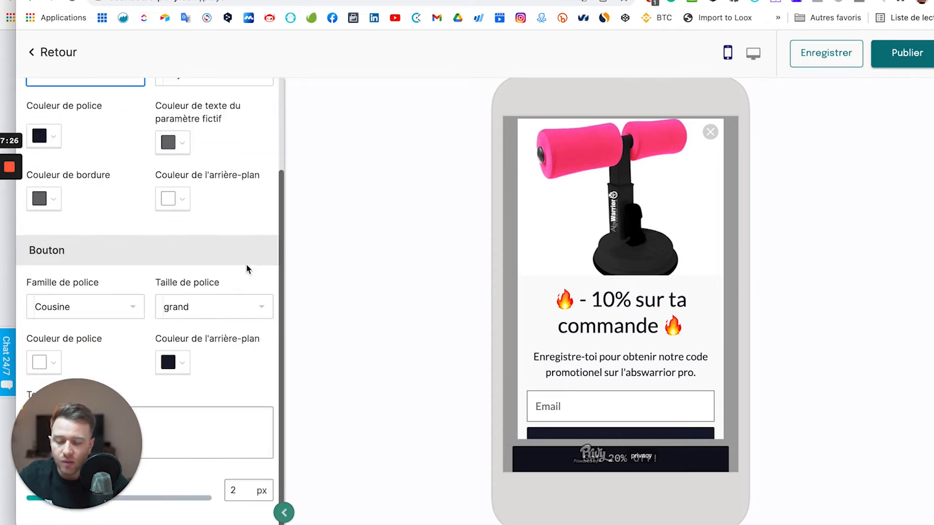
Search 'lato' in the Bouton font family list and set the button font to Lato.
click(133, 307)
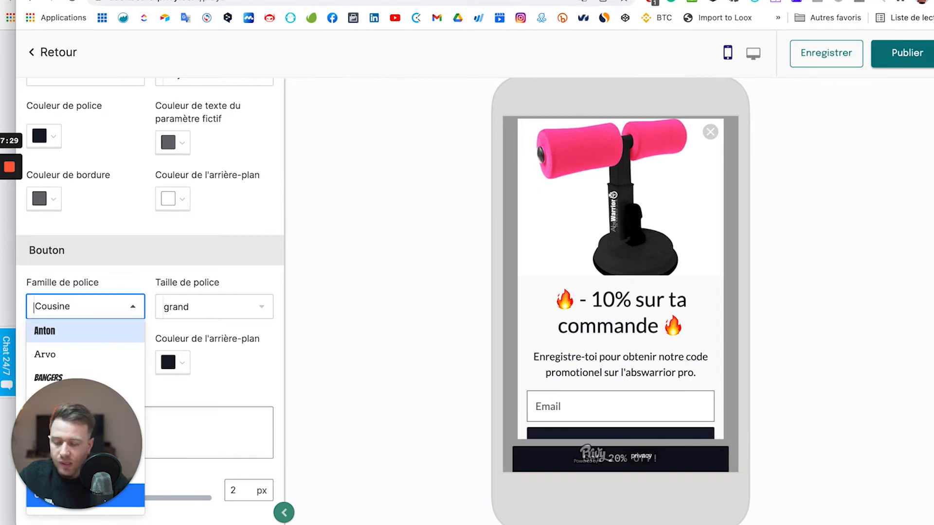
text(lato)
click(66, 327)
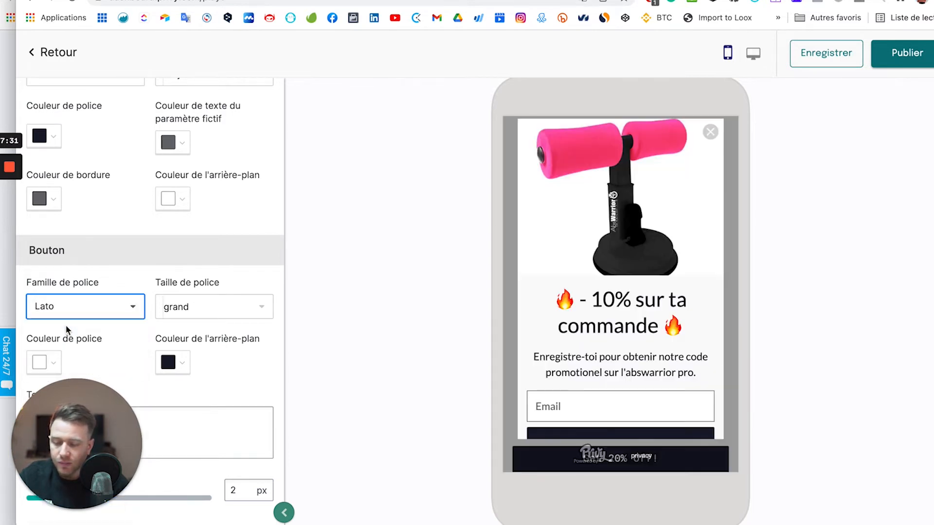
drag(94, 424, 111, 285)
Replace the SUBSCRIBE button label with 'Profitez de la réduction', accent included.
scroll(609, 288, down, 3)
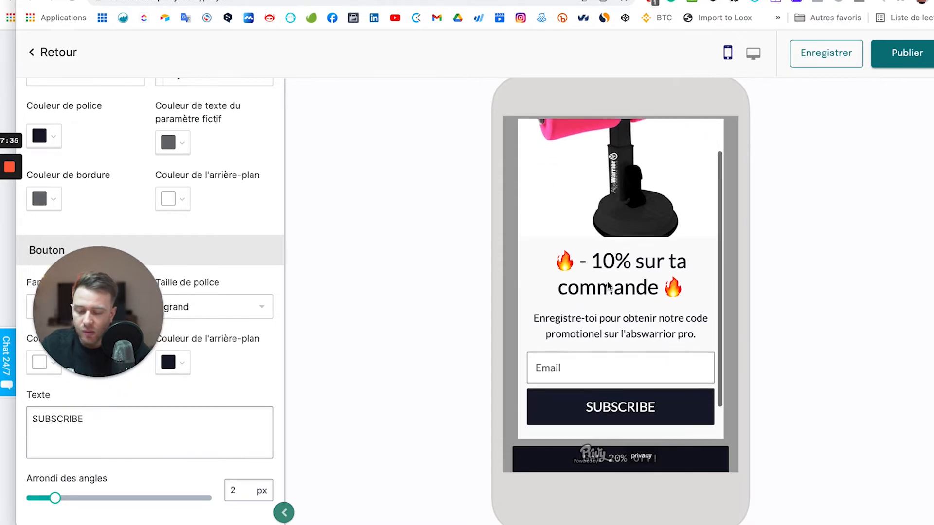
double_click(85, 419)
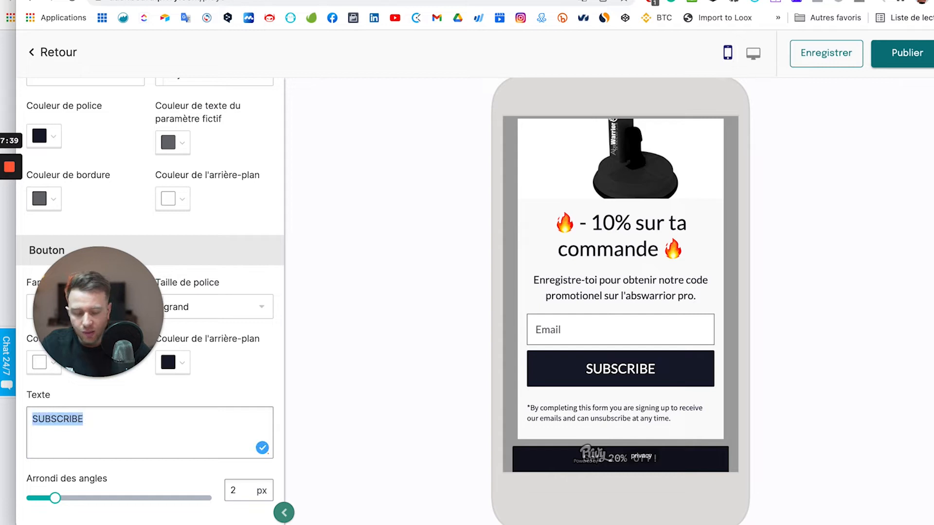
text(Profitez)
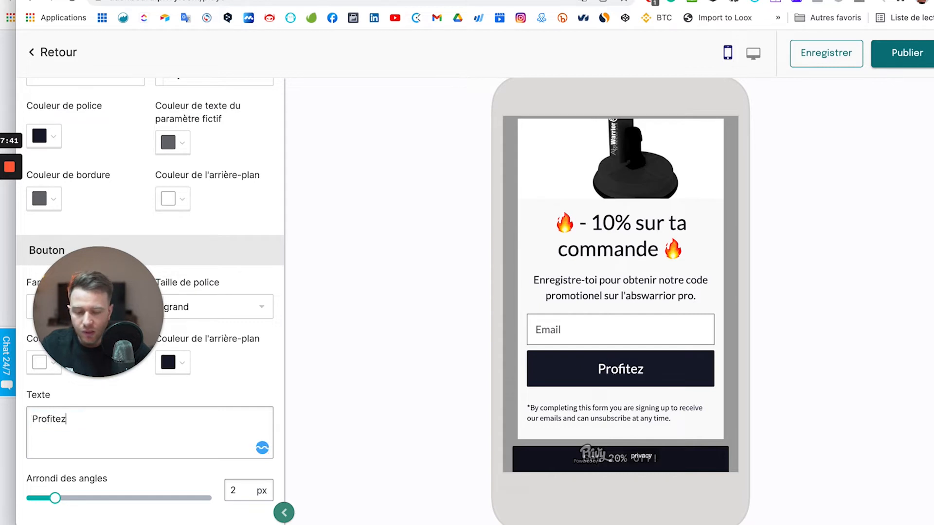
text( d)
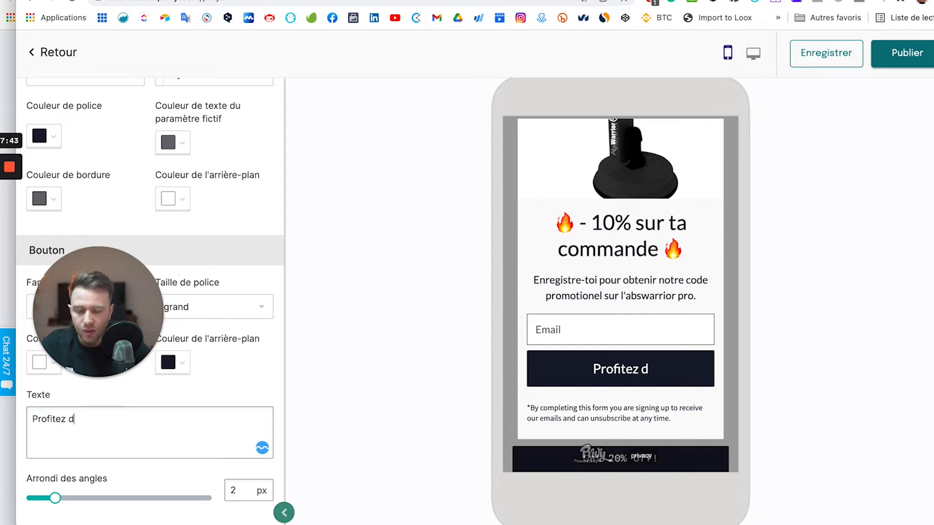
text(e la reduction)
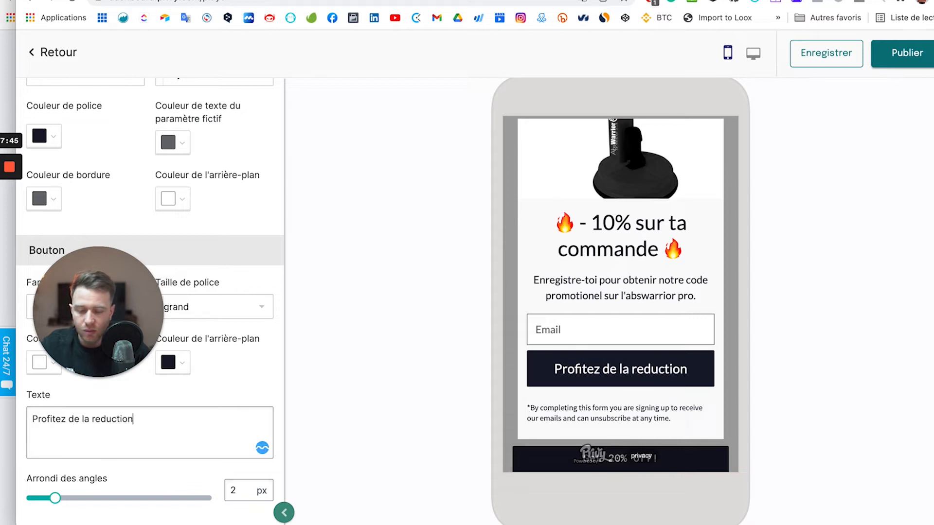
click(100, 419)
key(BackSpace)
text(´e)
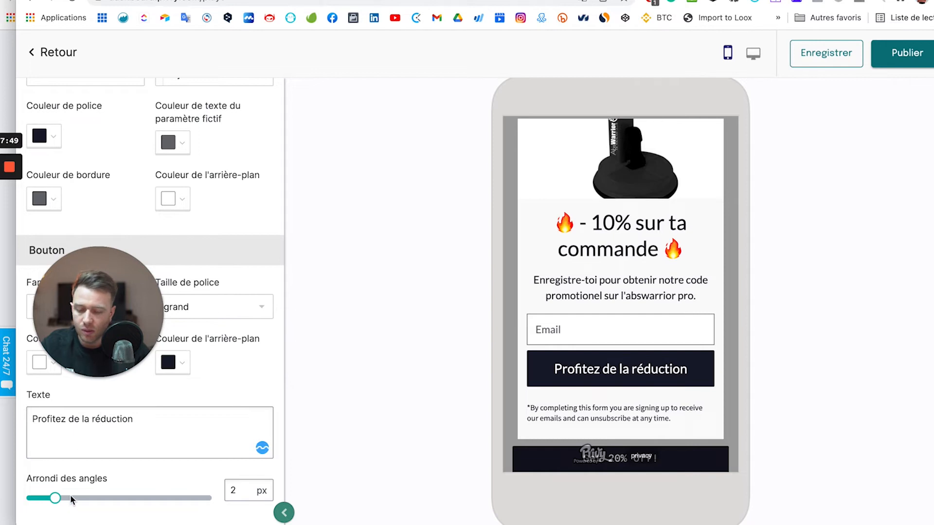
Raise the button's Arrondi des angles to 15 px.
click(149, 499)
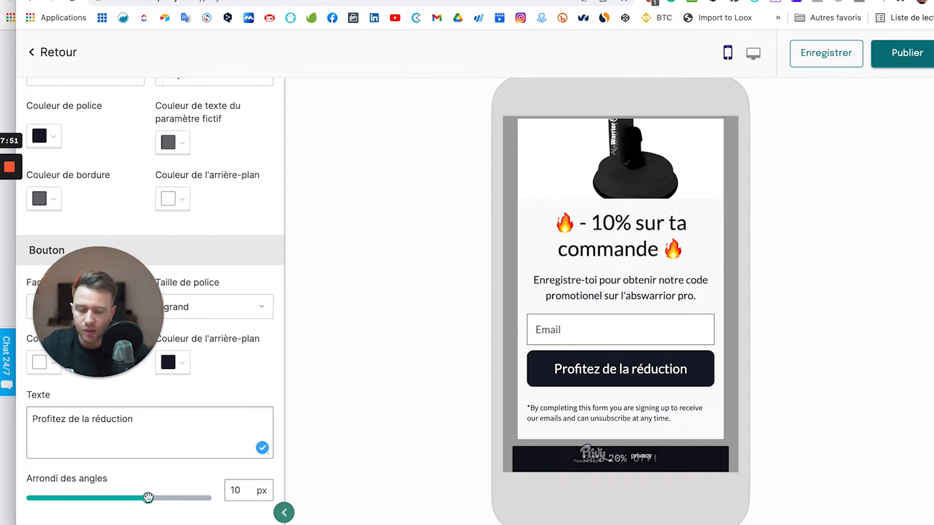
click(161, 499)
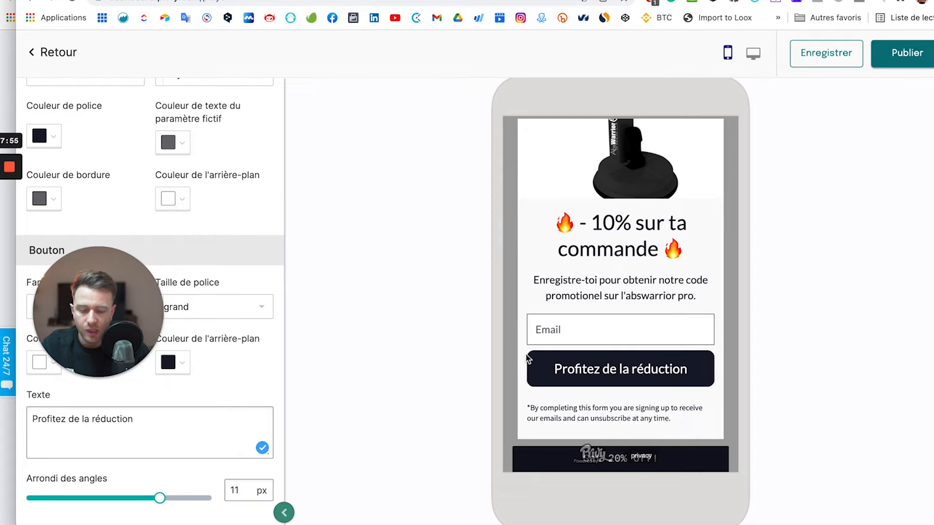
click(206, 498)
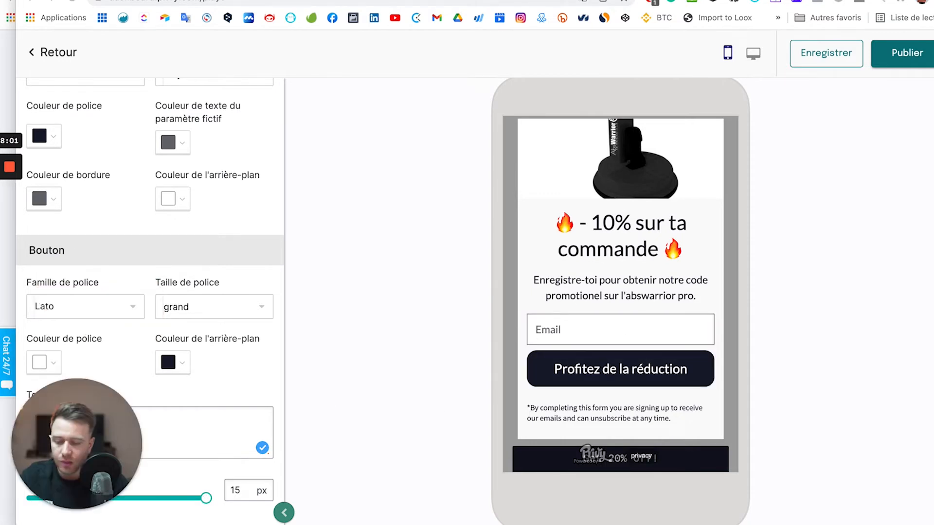
Make the button background lime green (RGB 136, 184, 8) and switch to the desktop preview.
click(184, 366)
click(168, 486)
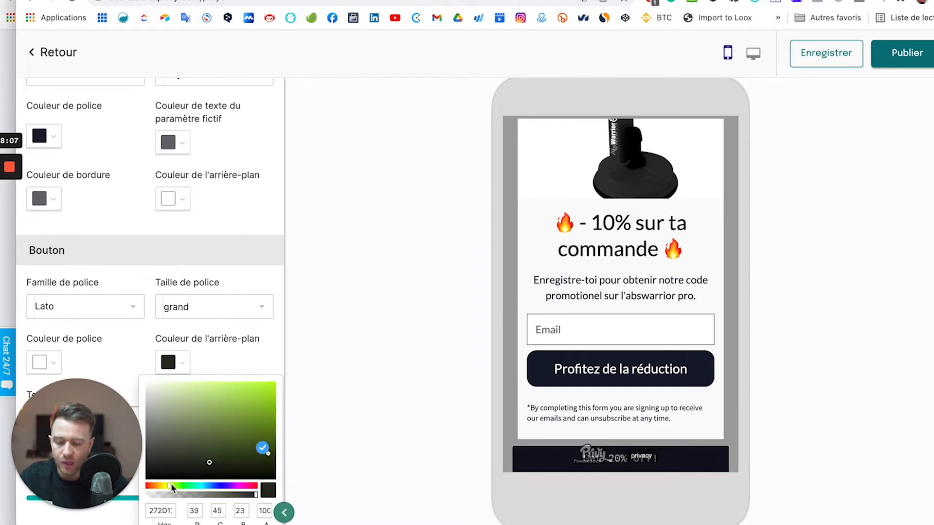
click(269, 404)
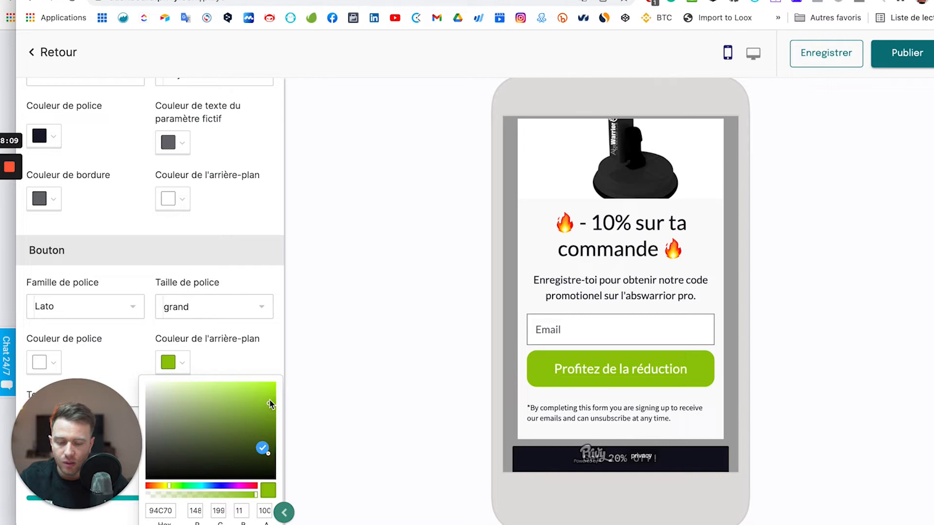
mouse_move(269, 399)
mouse_down()
mouse_move(271, 417)
mouse_move(271, 409)
mouse_up()
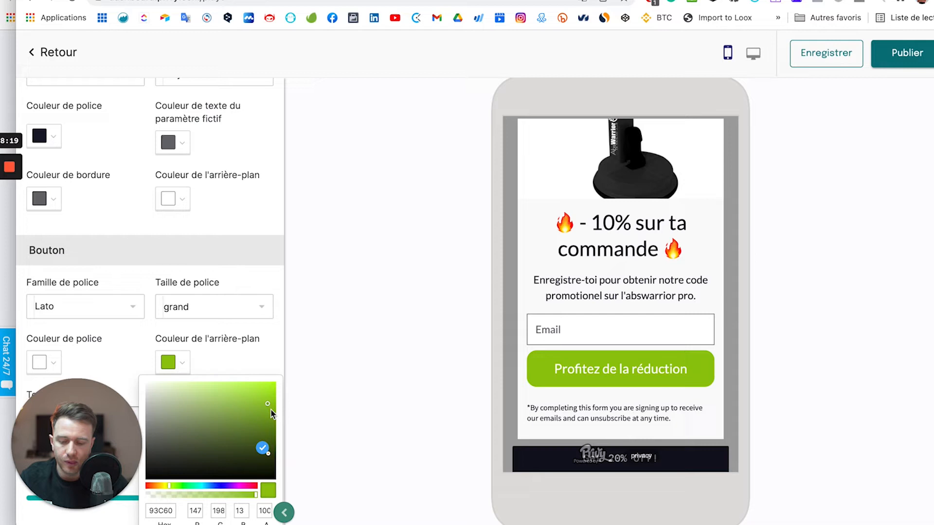
drag(272, 413, 269, 414)
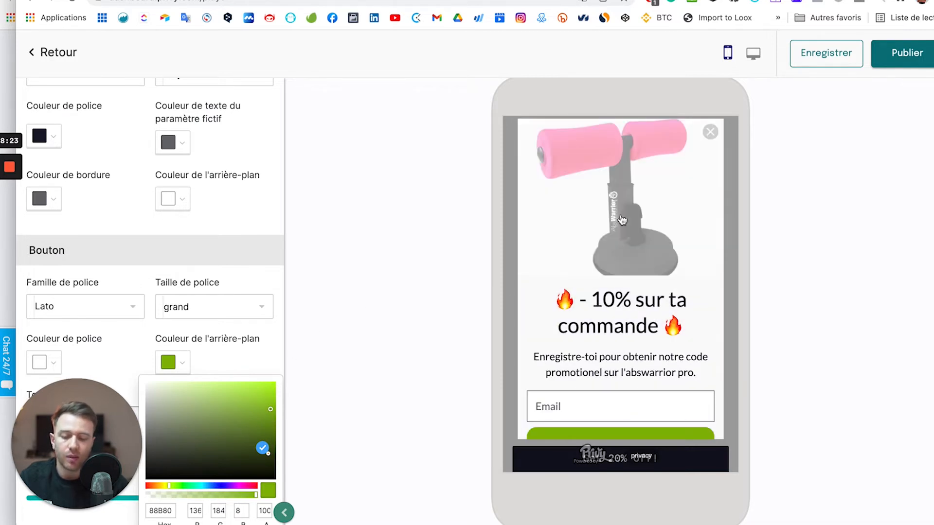
scroll(615, 323, down, 2)
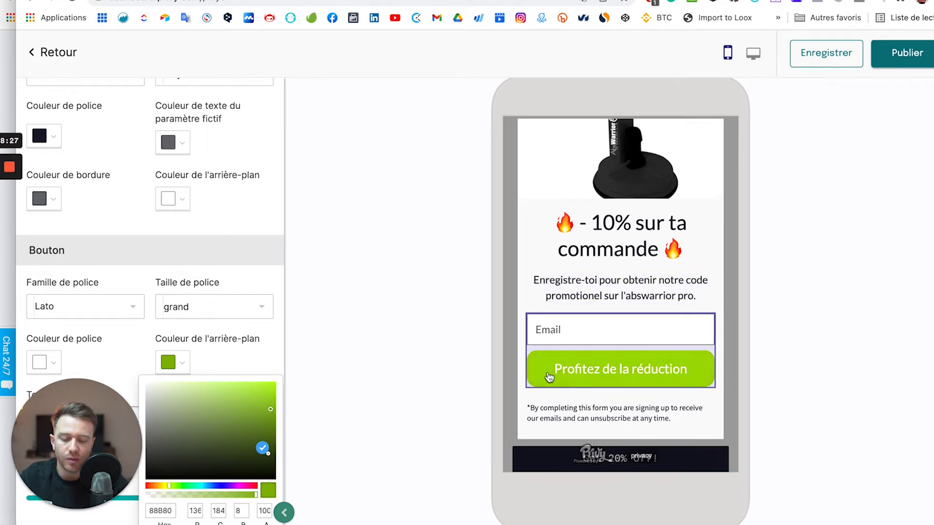
click(752, 54)
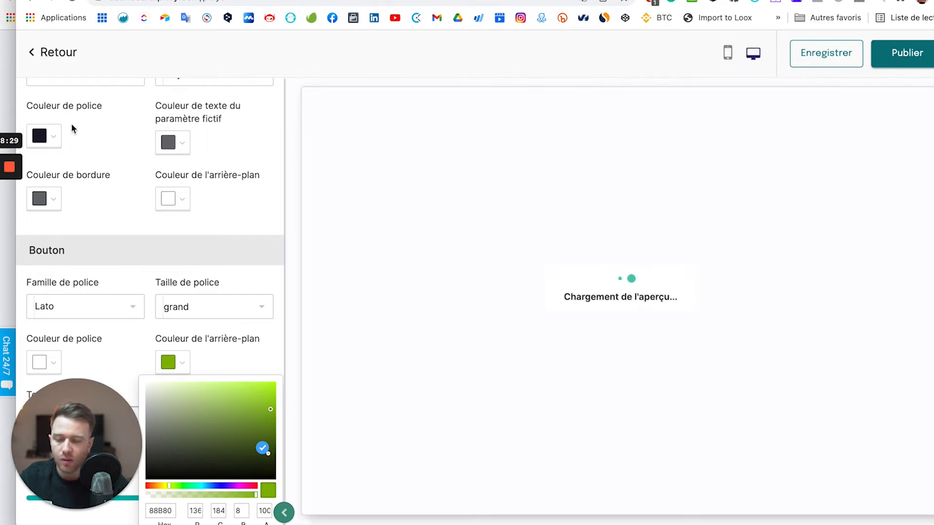
Step back out of the form settings and open the Popup display's elements.
scroll(136, 211, up, 3)
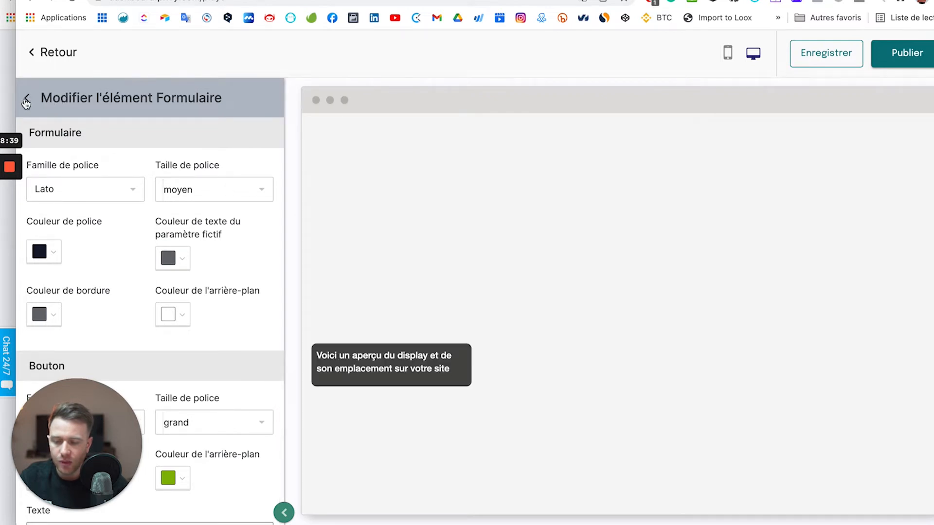
click(26, 102)
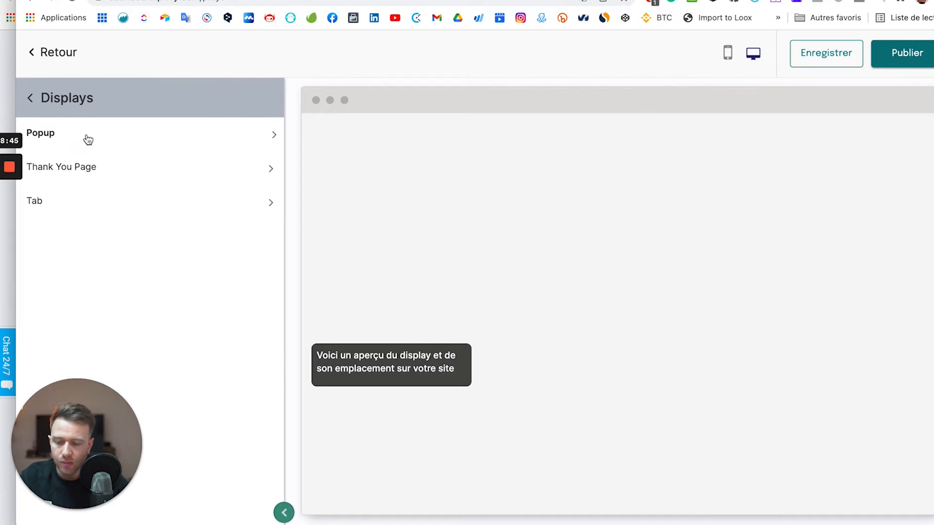
click(88, 140)
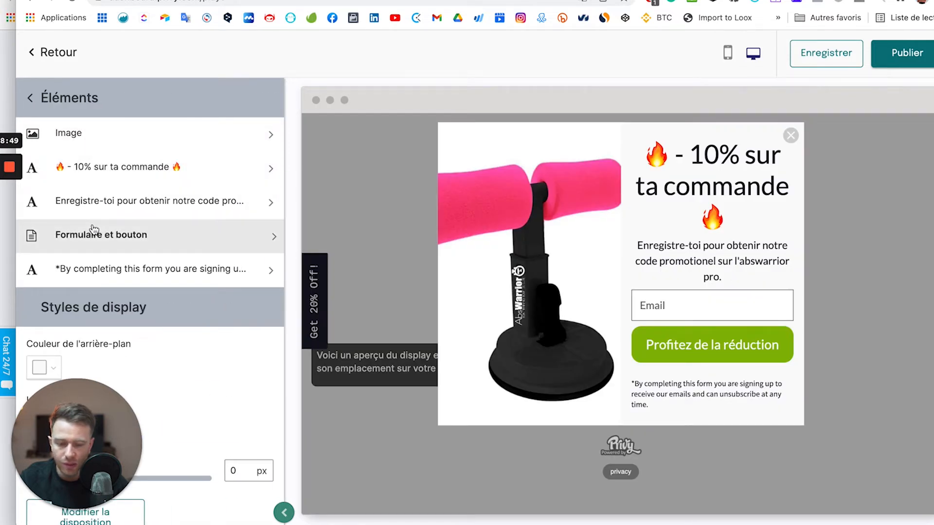
Open the headline element and set its Taille de police to très grand.
click(181, 170)
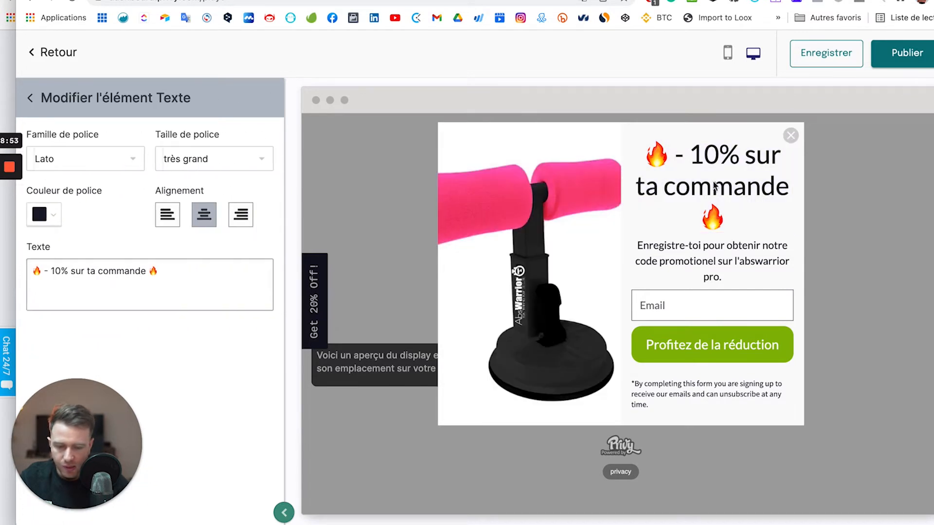
click(231, 162)
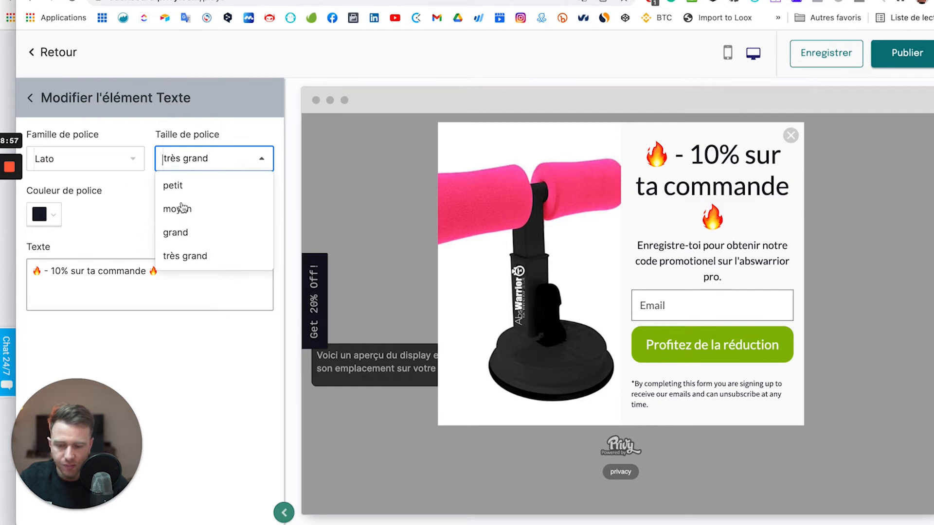
drag(16, 292, 0, 292)
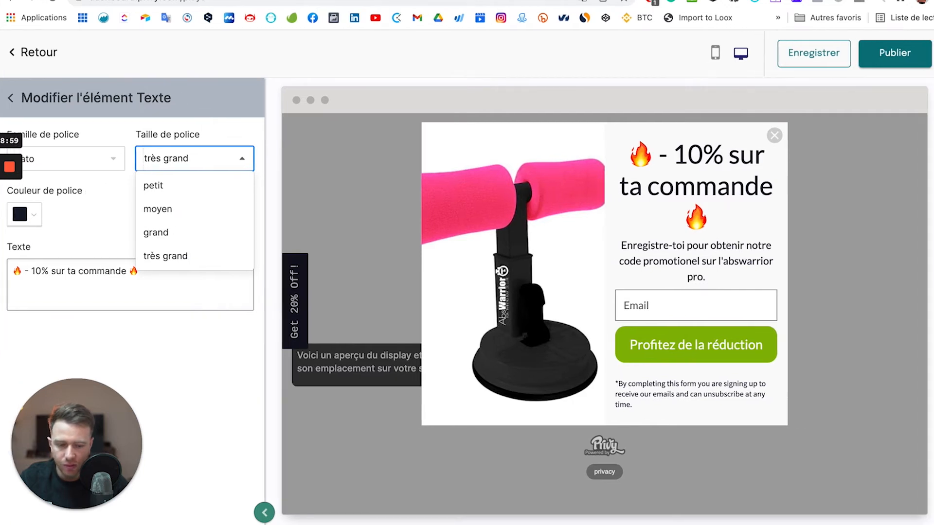
click(164, 236)
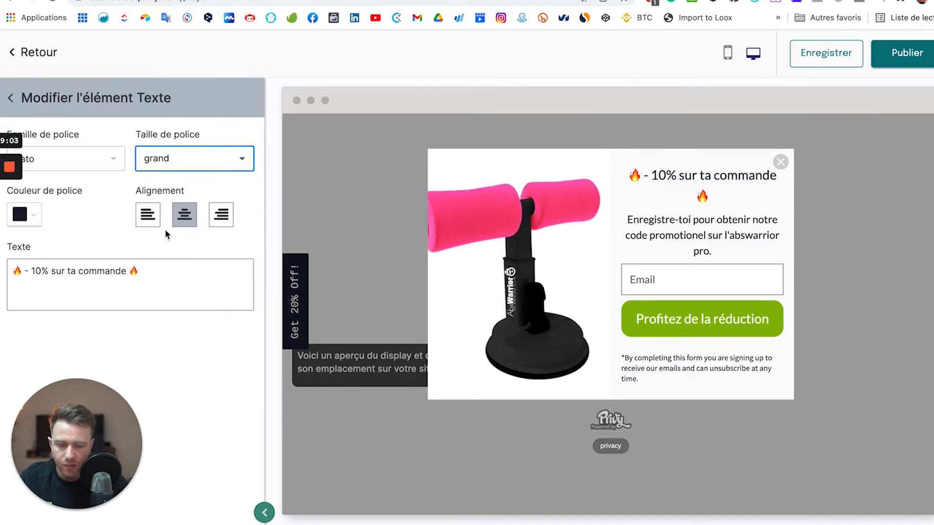
click(197, 159)
click(165, 251)
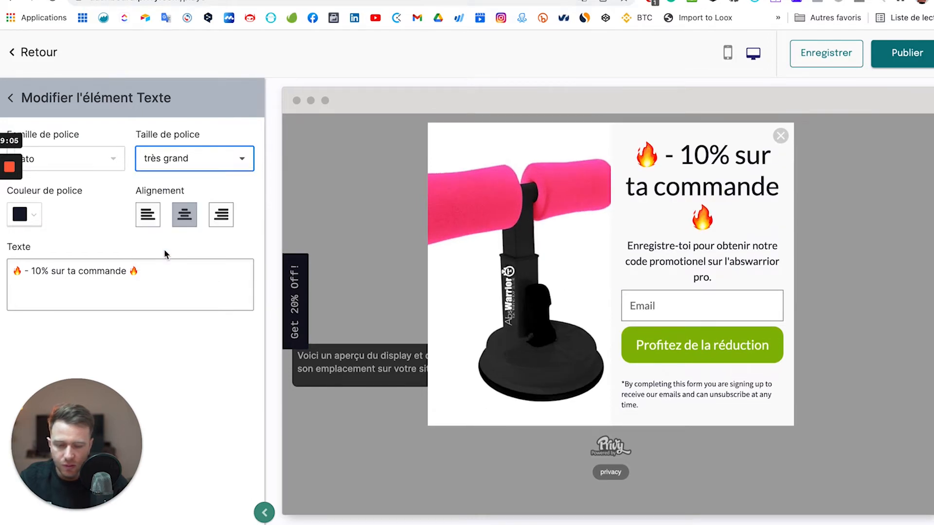
Edit the headline to '🔥 -10% sur ta commande 🔥' and return to the element list.
click(129, 273)
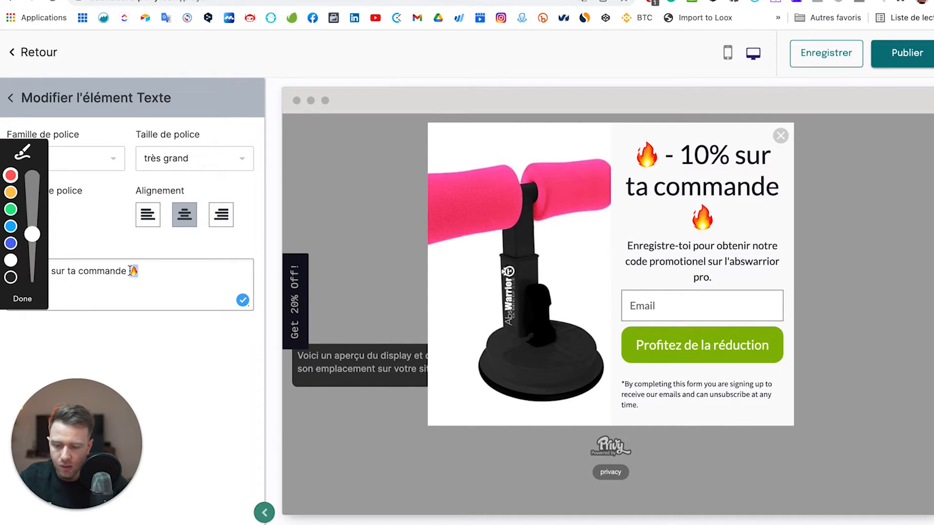
text(🔥)
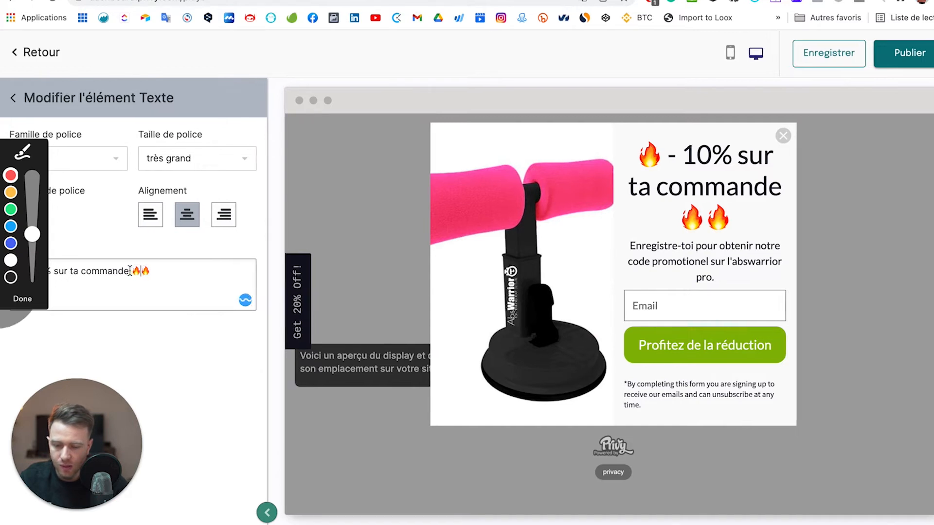
click(25, 301)
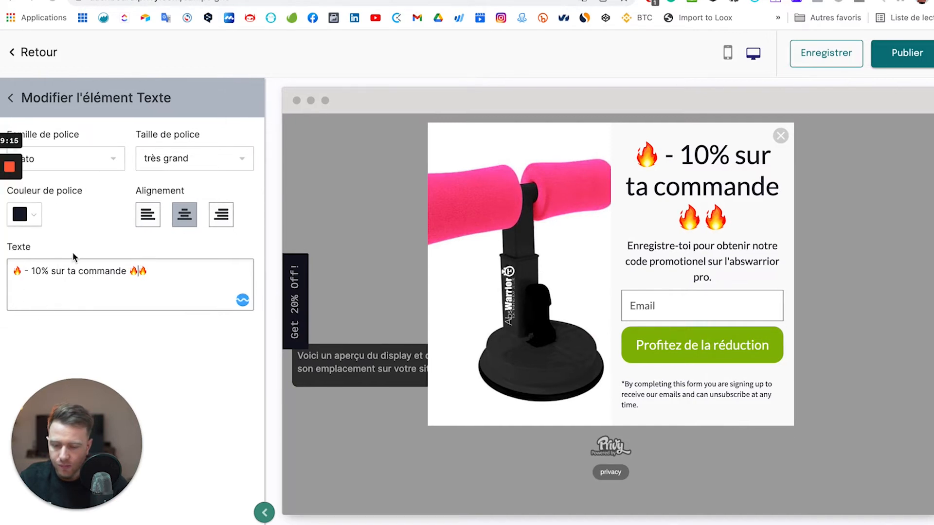
drag(608, 1, 650, 1)
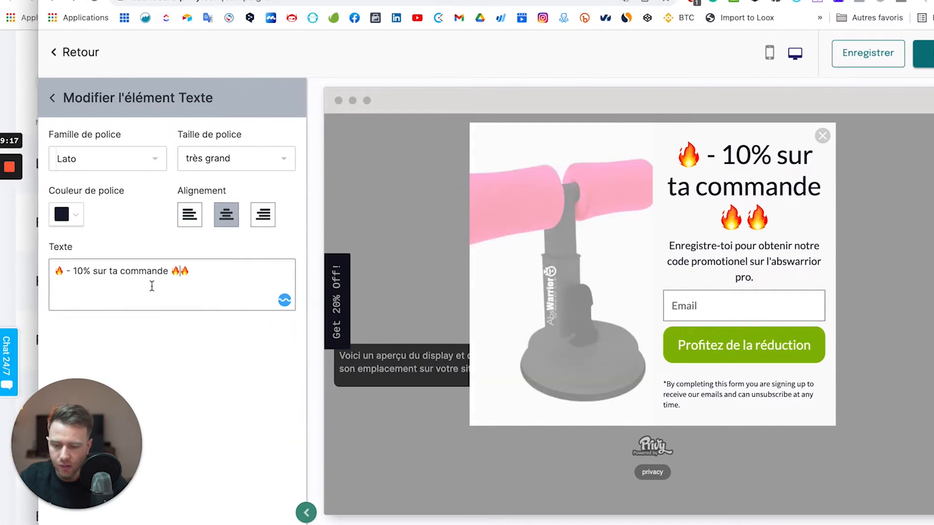
click(63, 270)
text(🔥)
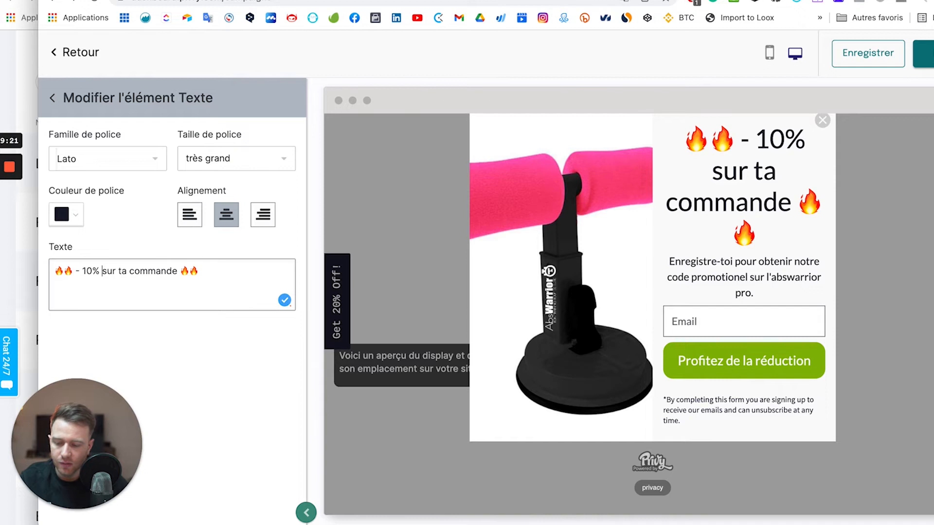
click(102, 270)
key(Return)
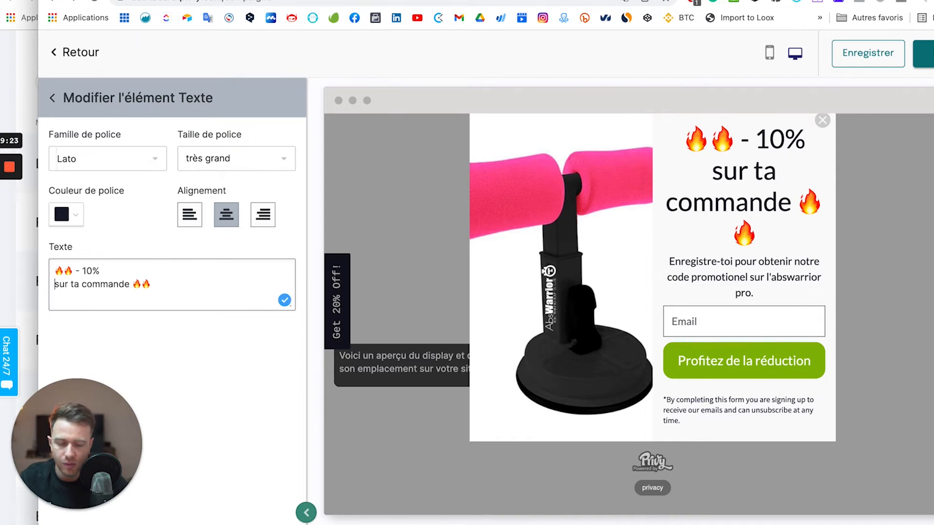
key(BackSpace)
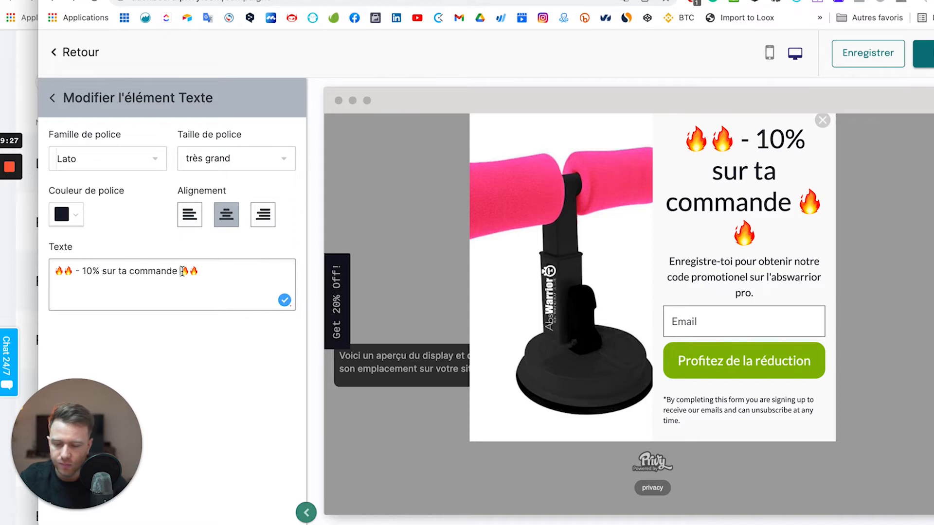
key(BackSpace)
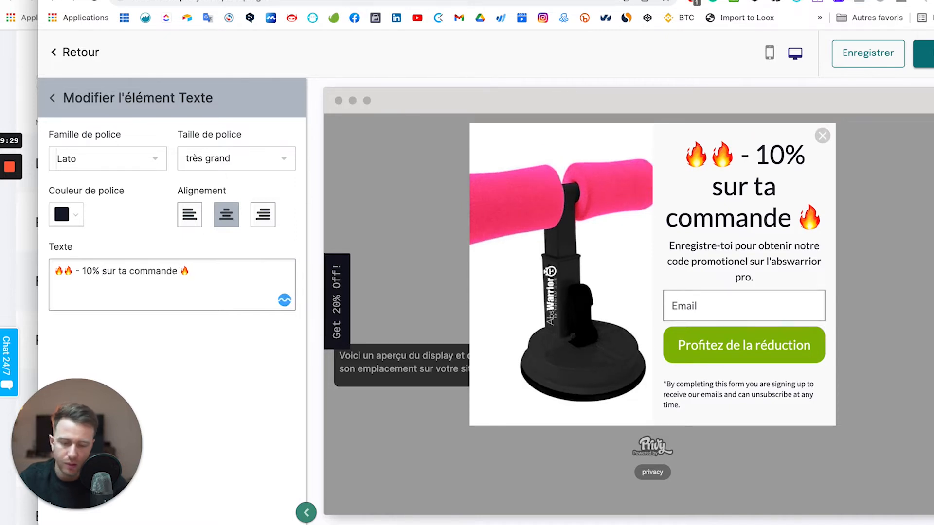
key(BackSpace)
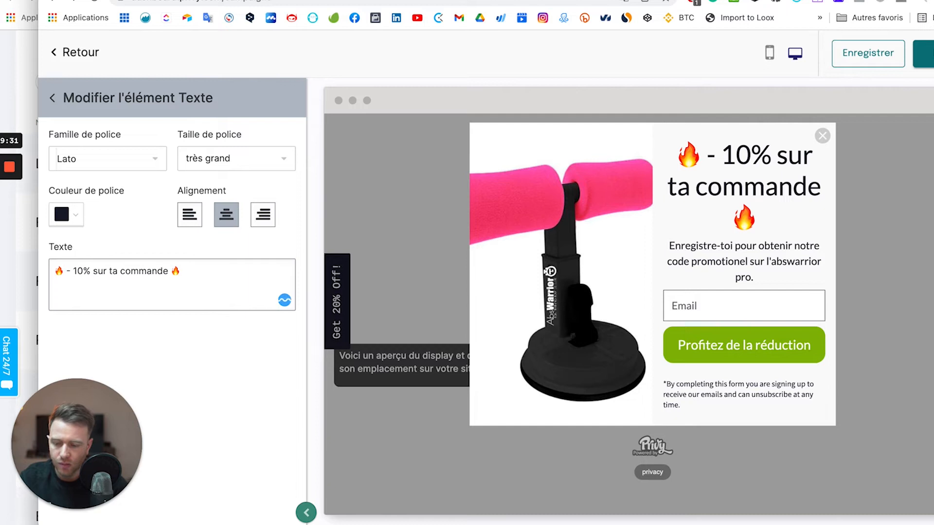
key(BackSpace)
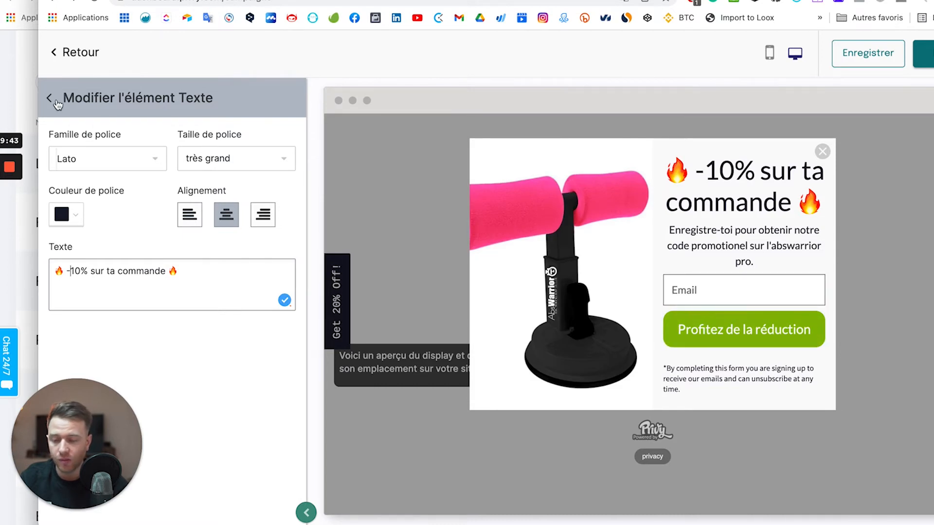
click(51, 98)
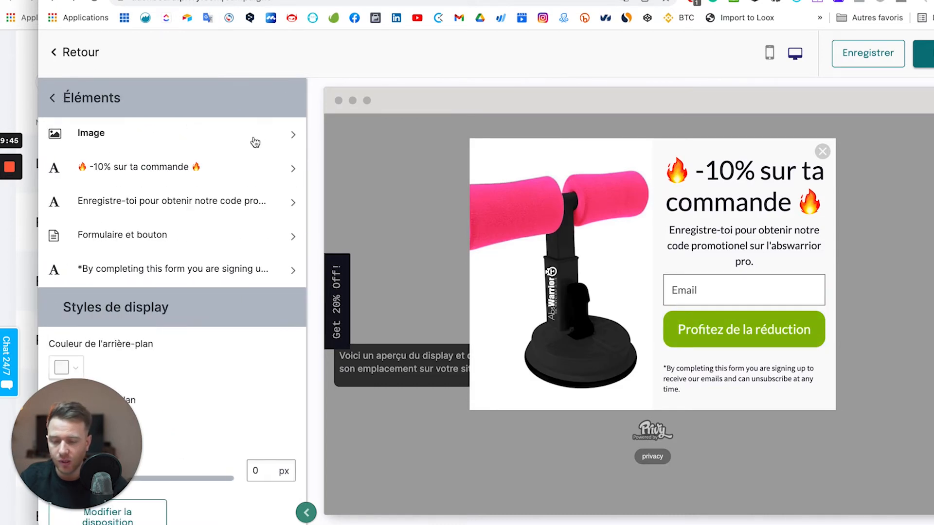
Set the popup's Arrondi des angles to 11 px.
scroll(229, 252, down, 1)
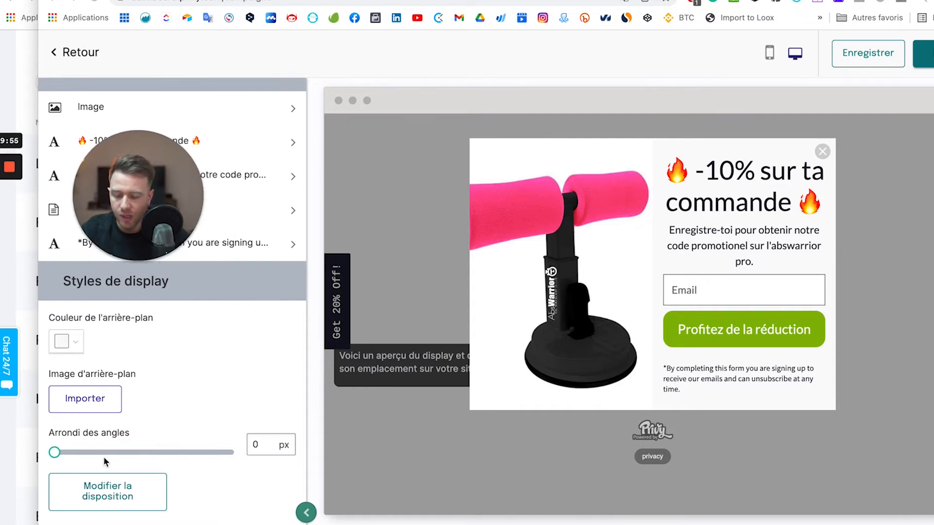
click(146, 452)
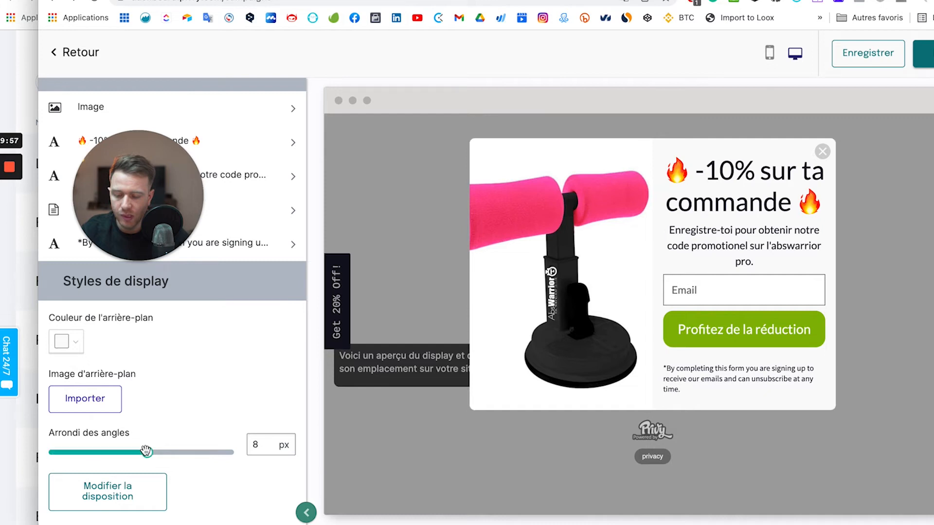
click(179, 453)
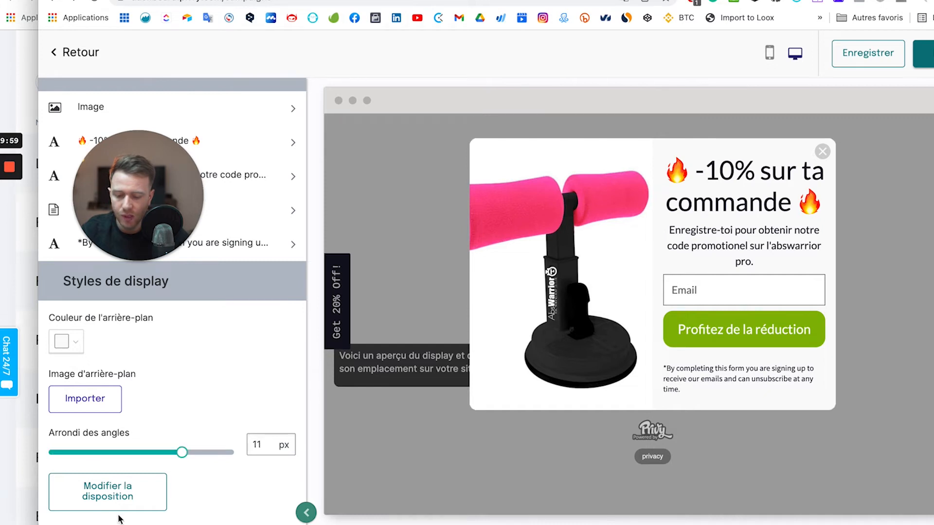
Switch the popup to the plain layout without the product image, then return to the elements list.
click(126, 495)
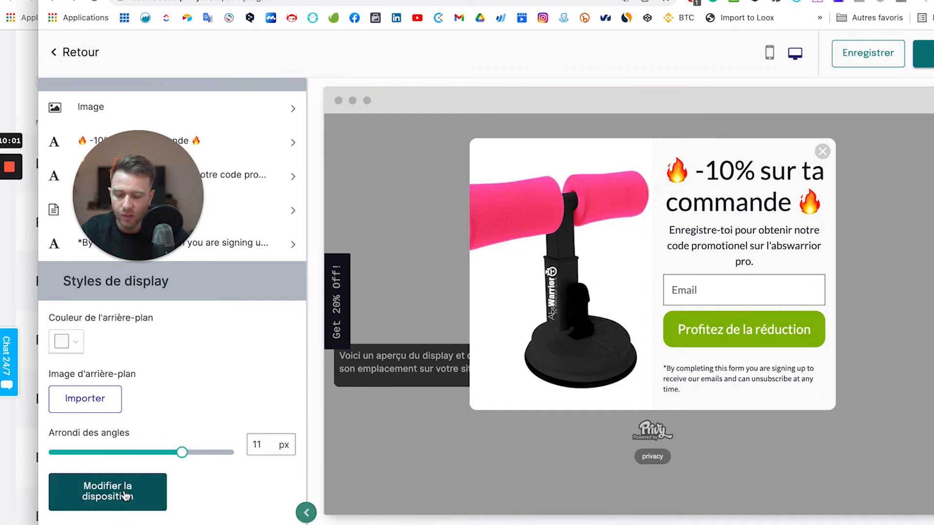
drag(224, 328, 402, 422)
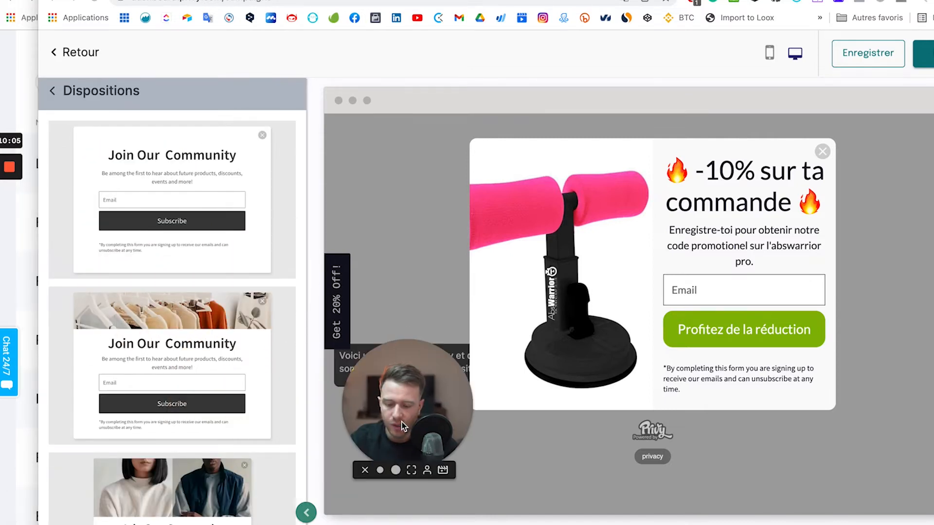
scroll(182, 334, down, 9)
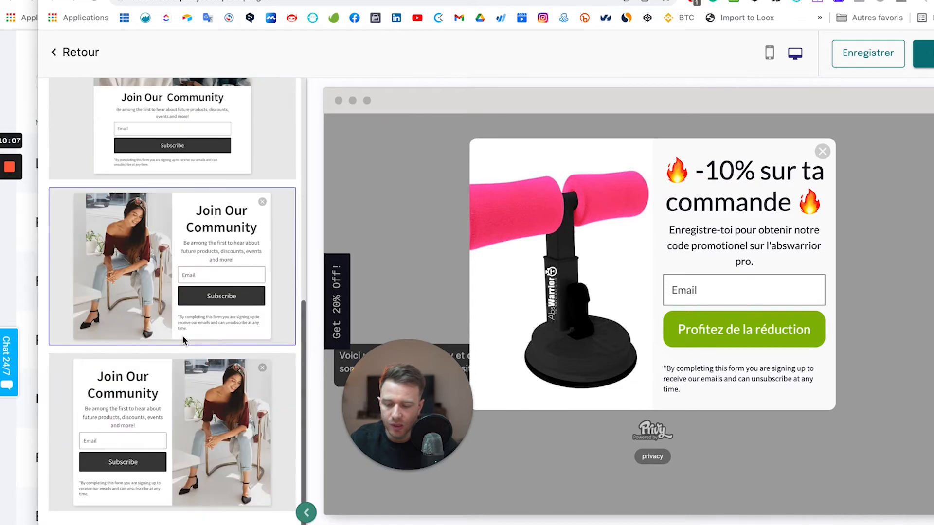
scroll(168, 263, up, 6)
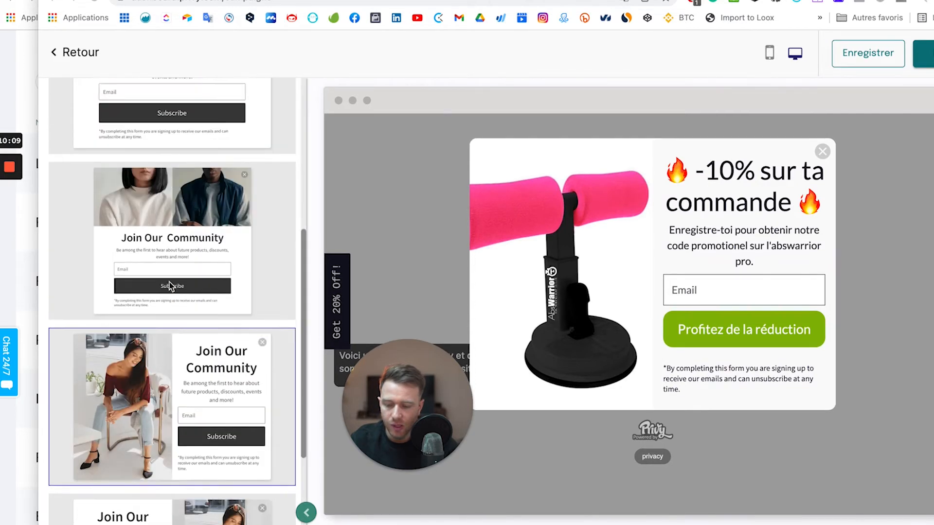
scroll(170, 285, up, 2)
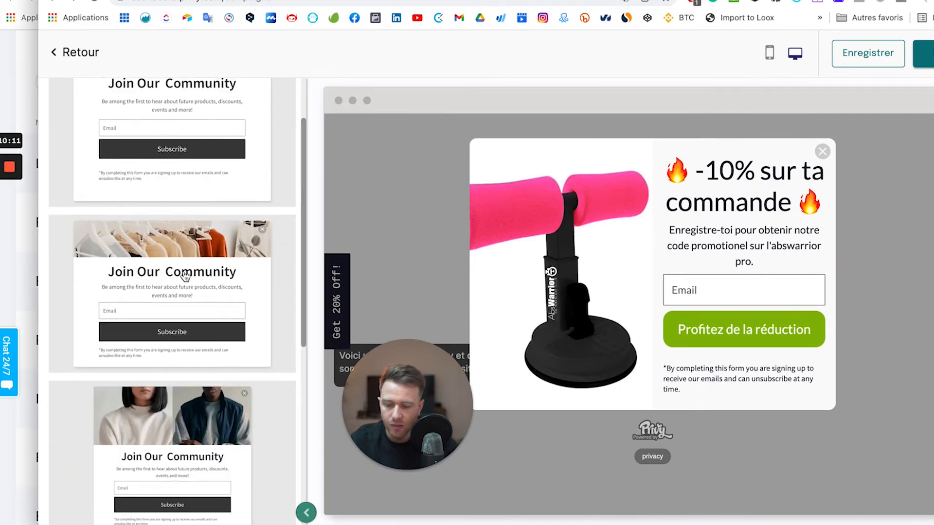
click(210, 278)
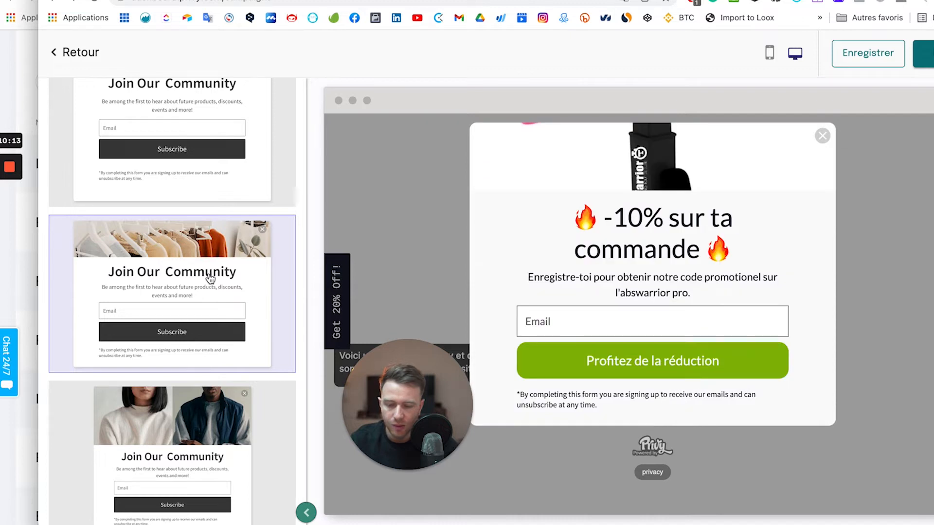
scroll(210, 278, up, 2)
click(193, 236)
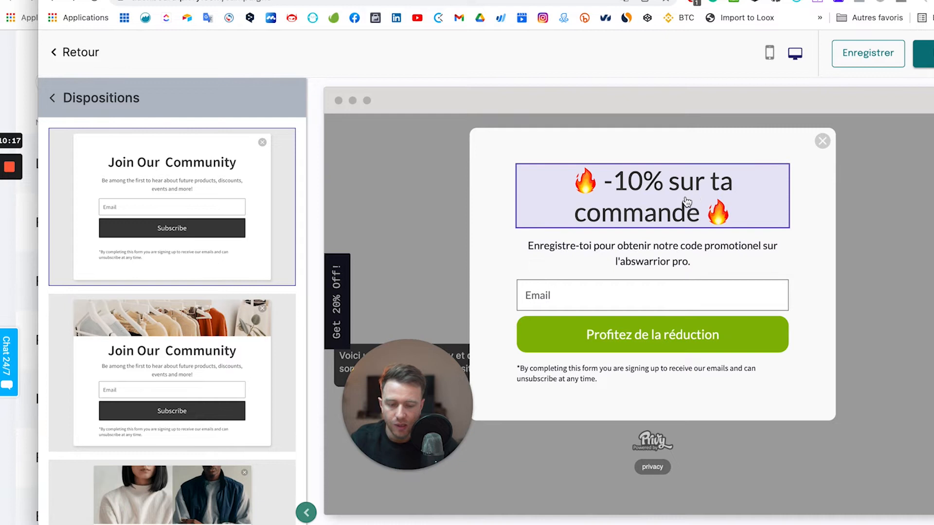
scroll(162, 414, down, 8)
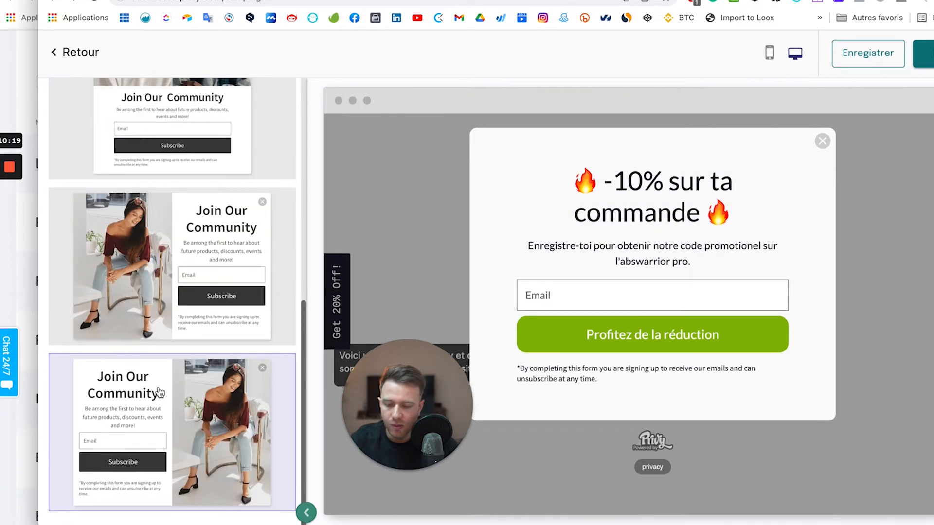
click(145, 414)
scroll(167, 236, up, 2)
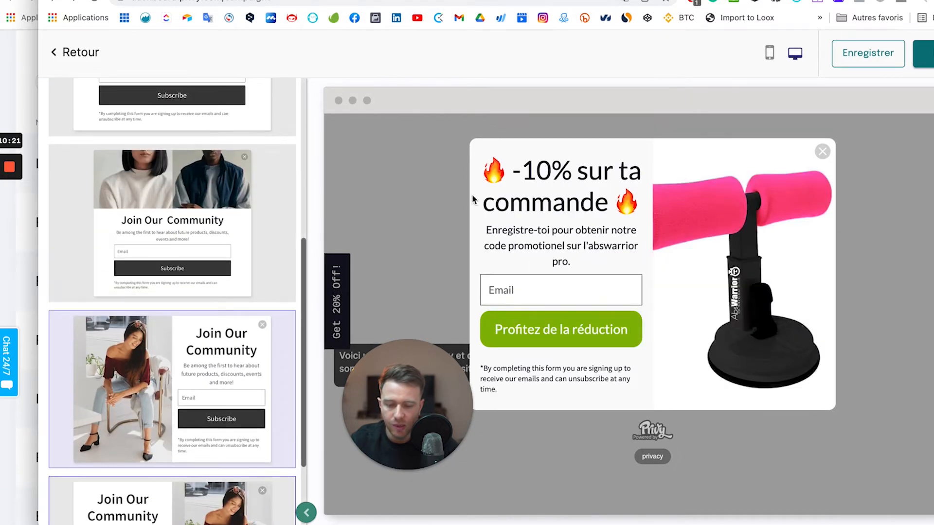
scroll(214, 271, up, 6)
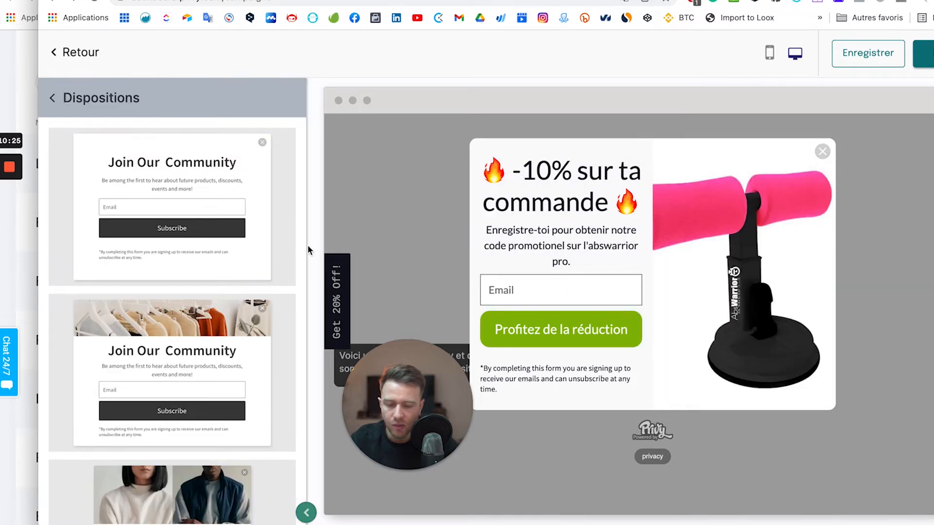
click(146, 346)
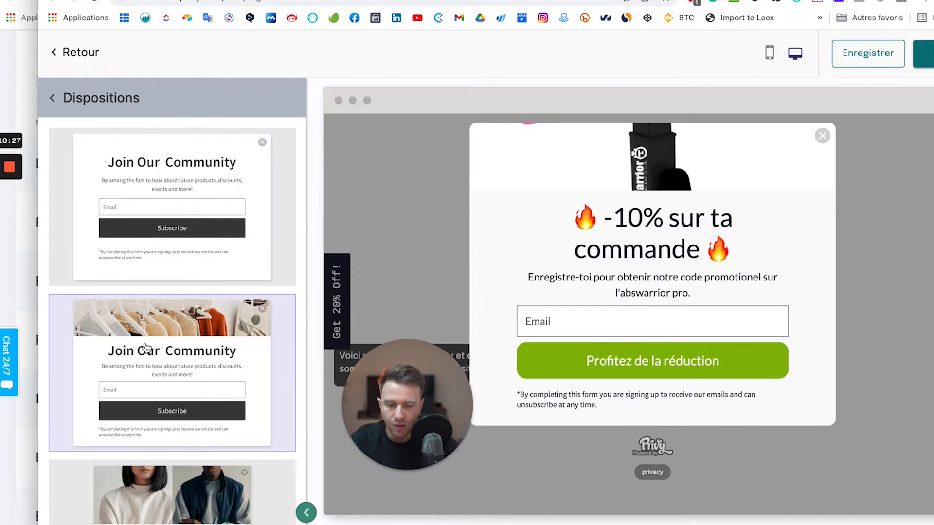
click(153, 204)
drag(407, 372, 45, 450)
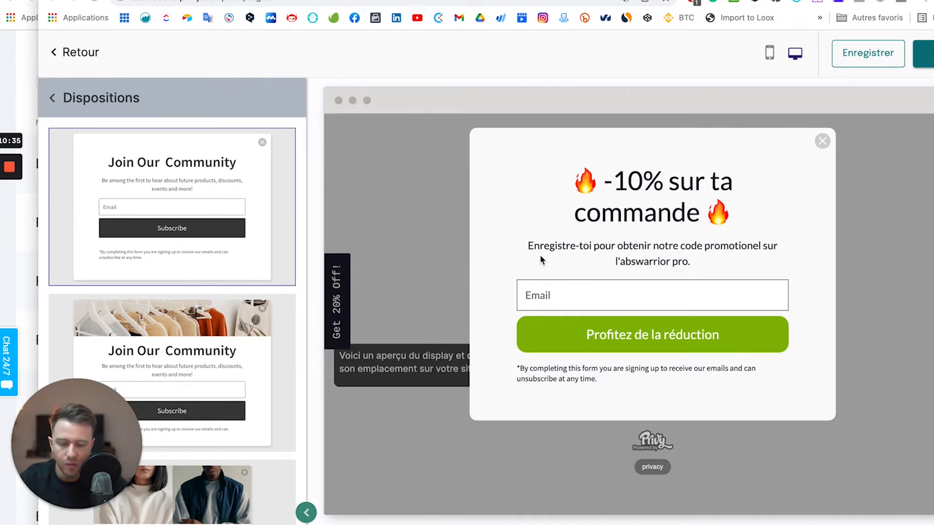
click(48, 100)
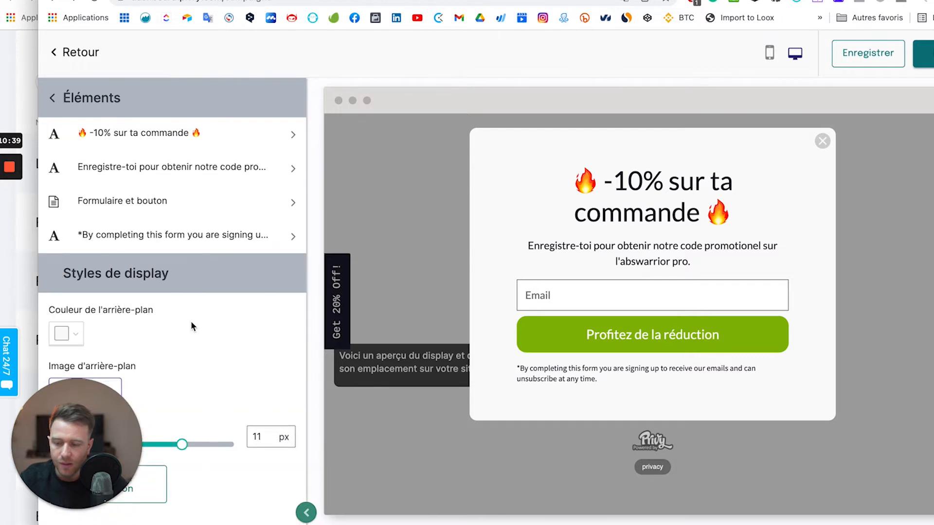
Set the consent disclaimer's font to Lato with centre alignment, then return to the element list.
scroll(194, 410, down, 1)
scroll(194, 410, up, 1)
click(52, 98)
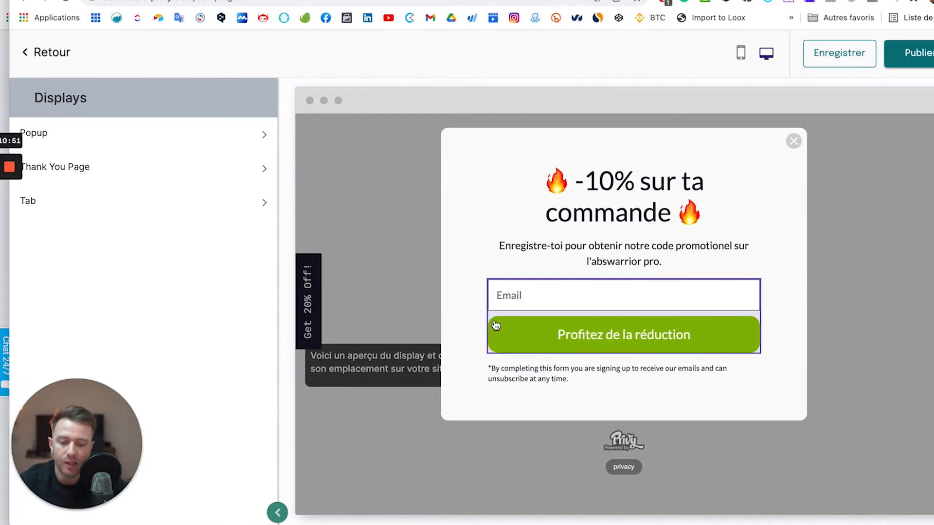
click(525, 376)
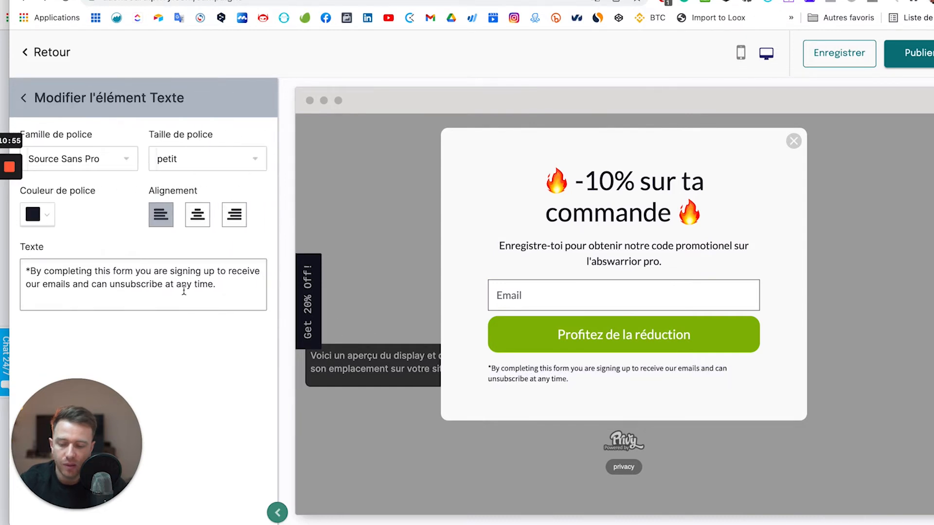
click(107, 163)
scroll(66, 259, up, 3)
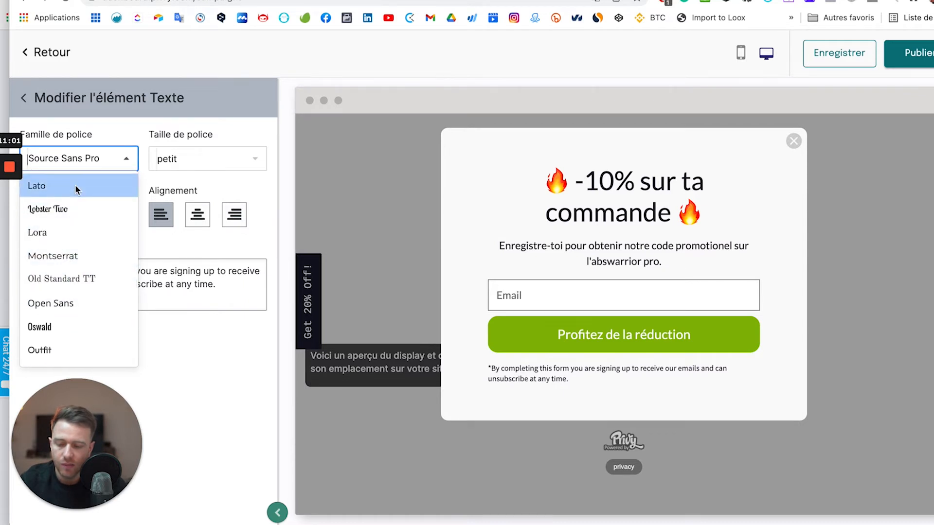
click(75, 186)
click(205, 219)
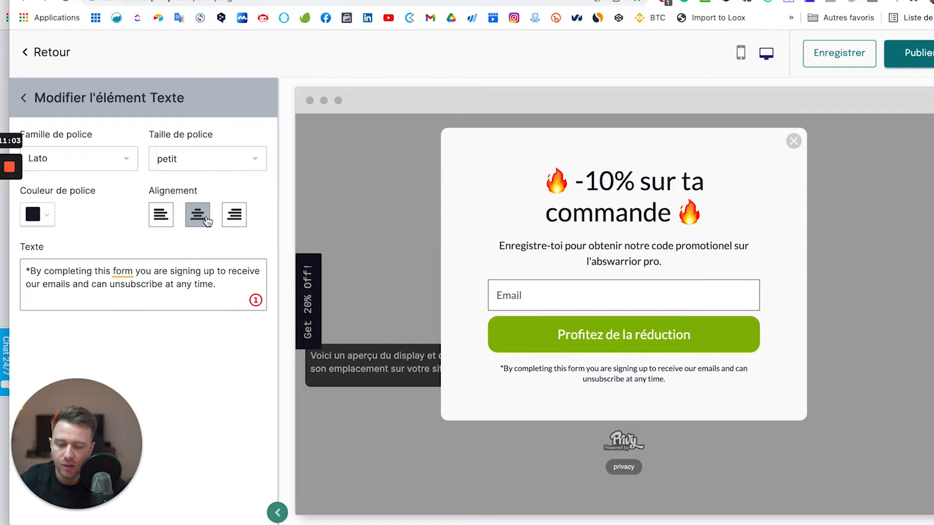
triple_click(102, 294)
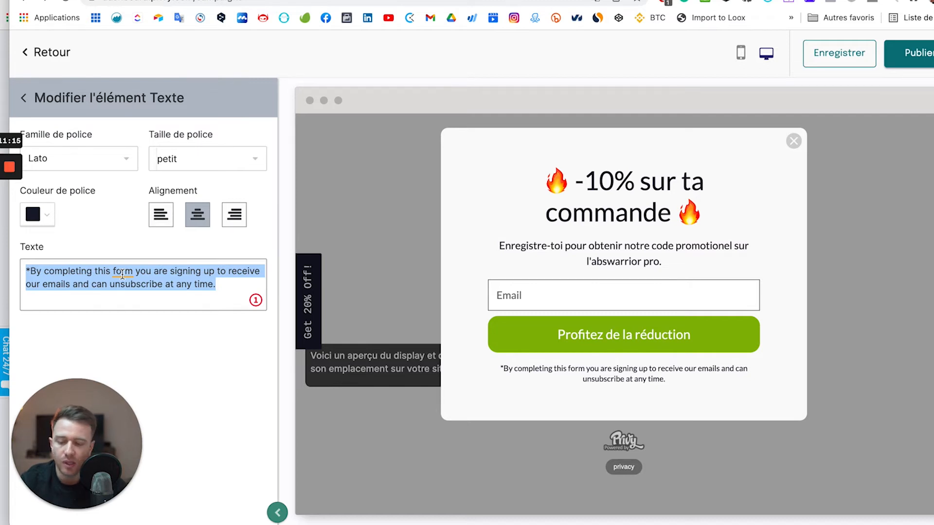
click(90, 272)
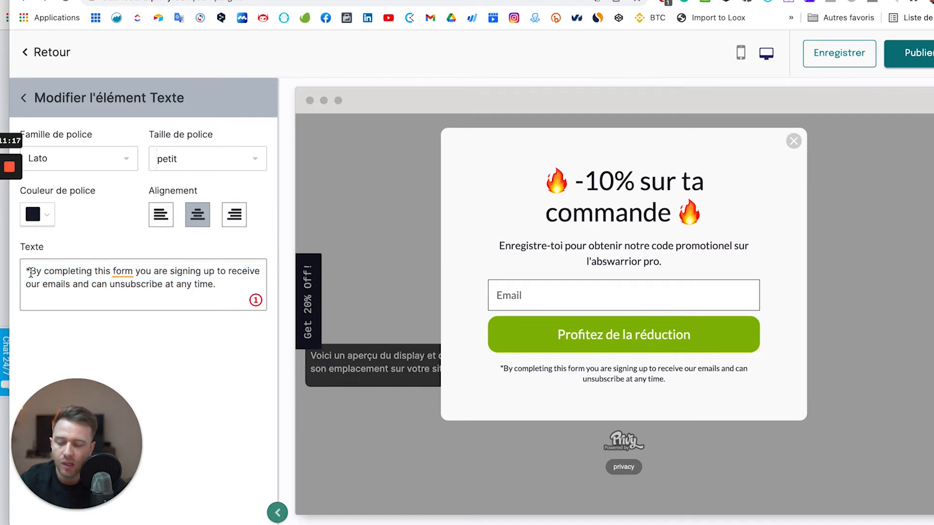
drag(30, 273, 212, 286)
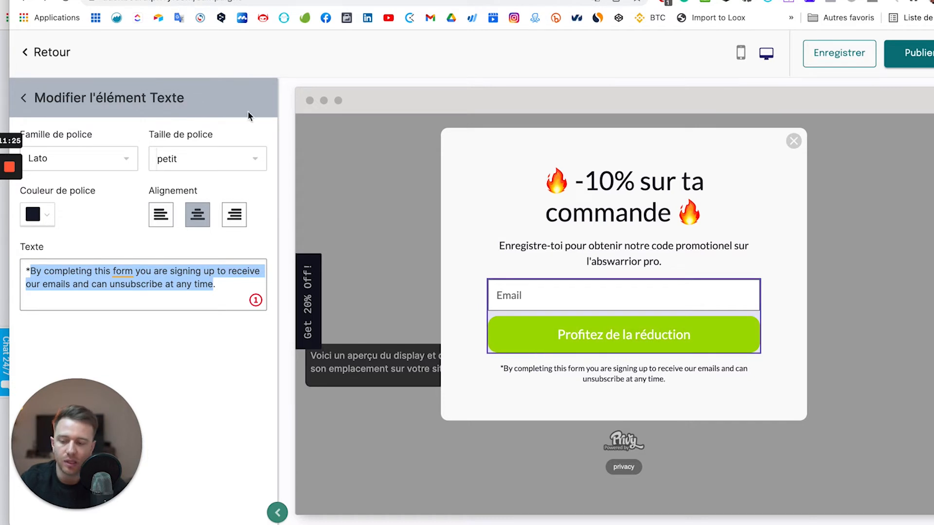
click(27, 105)
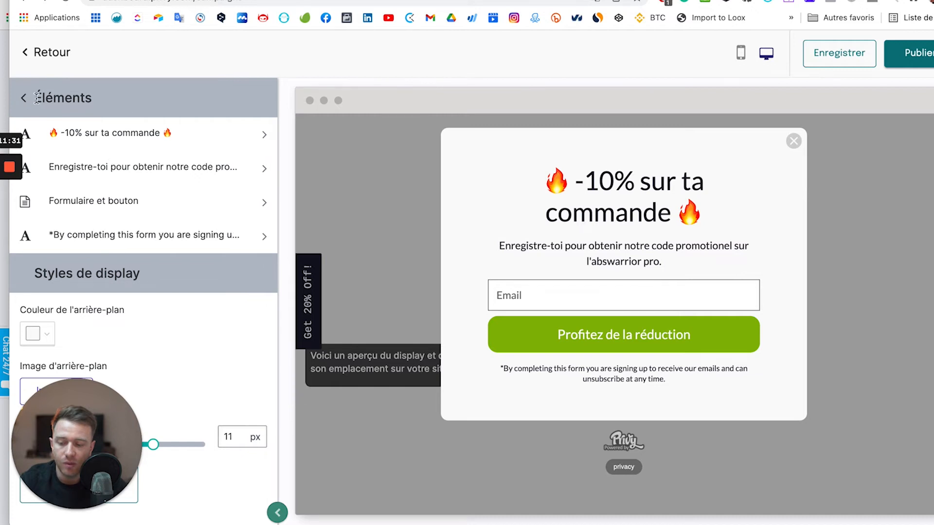
Return to the Displays list and open the Thank You Page display.
click(23, 98)
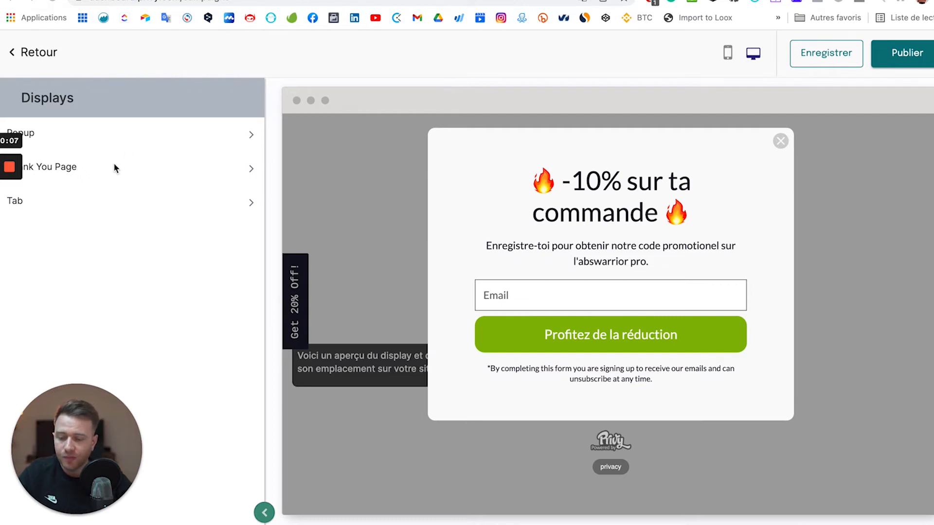
click(97, 173)
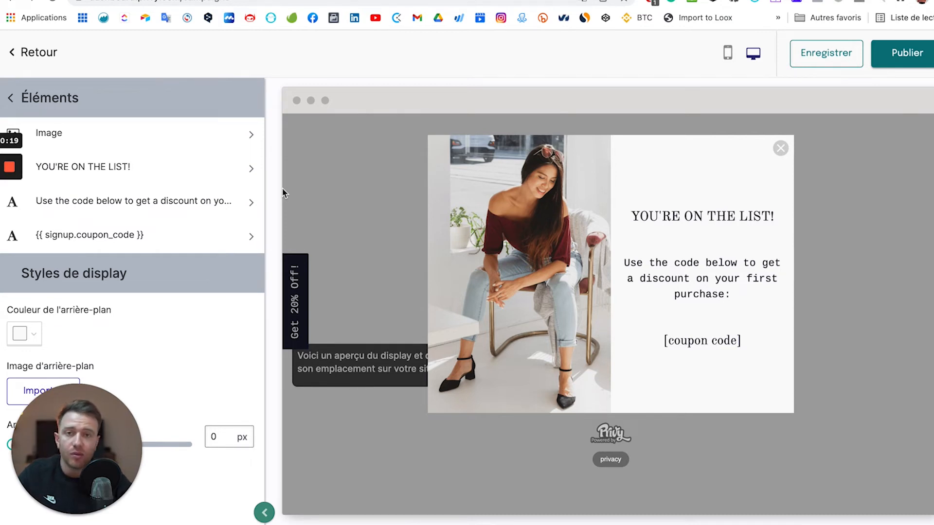
Replace the seated-woman photo with the pink AbsWarrior product from Gestionnaire de photos.
click(185, 134)
scroll(186, 260, down, 2)
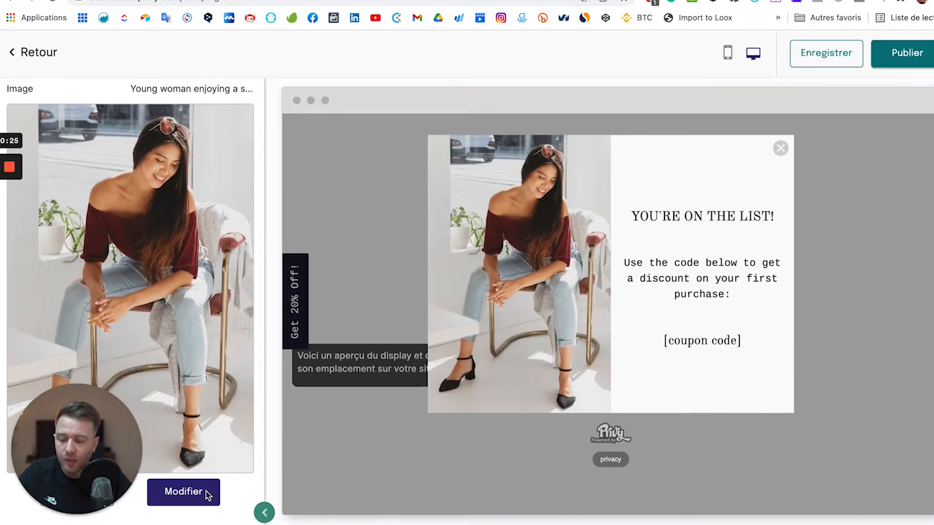
click(208, 496)
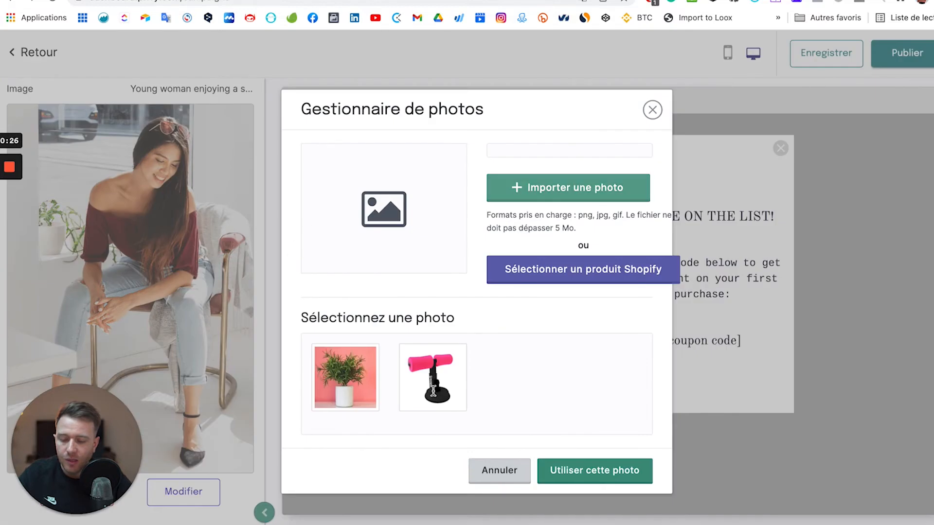
click(445, 384)
click(606, 503)
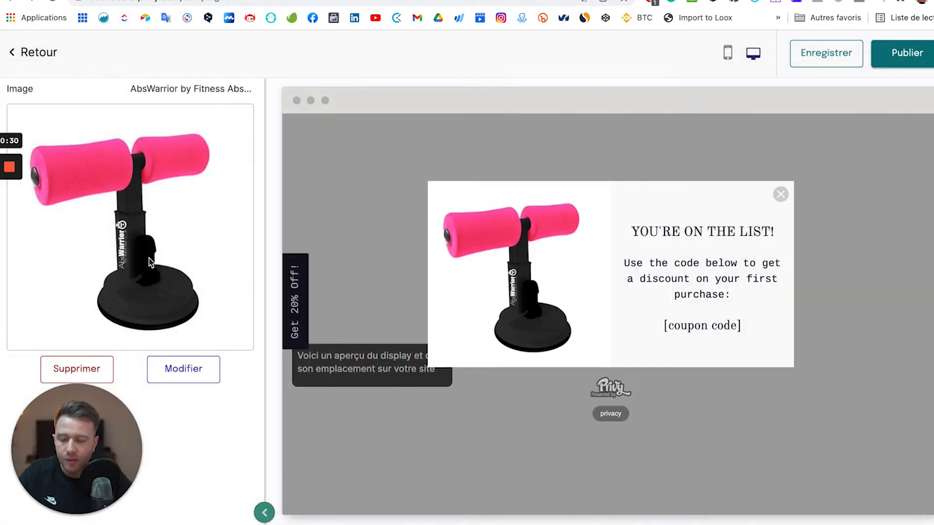
click(36, 56)
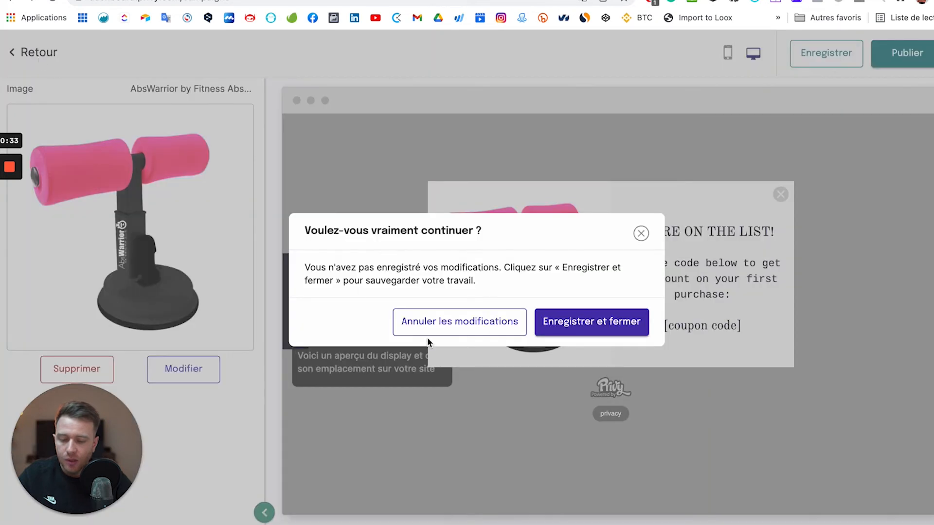
click(641, 233)
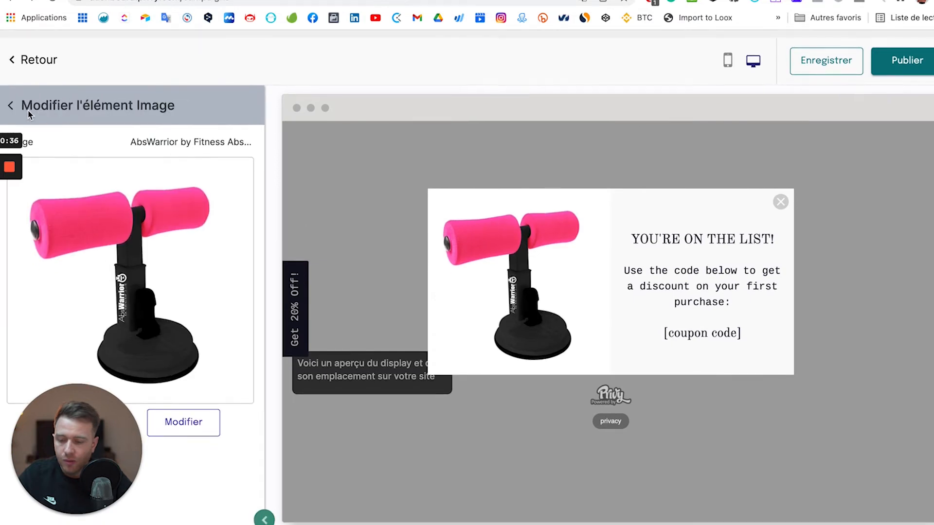
click(8, 100)
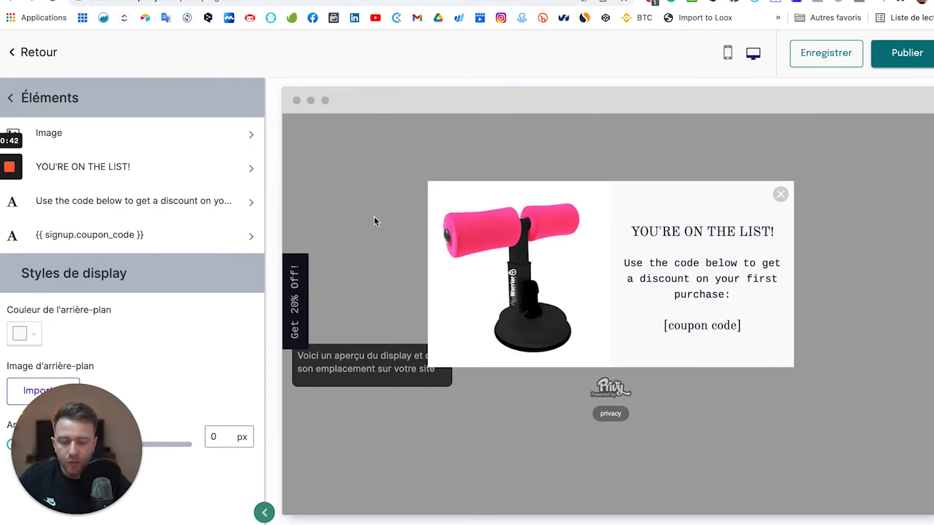
Set the YOU'RE ON THE LIST! heading's font family to Lato.
click(134, 174)
click(101, 160)
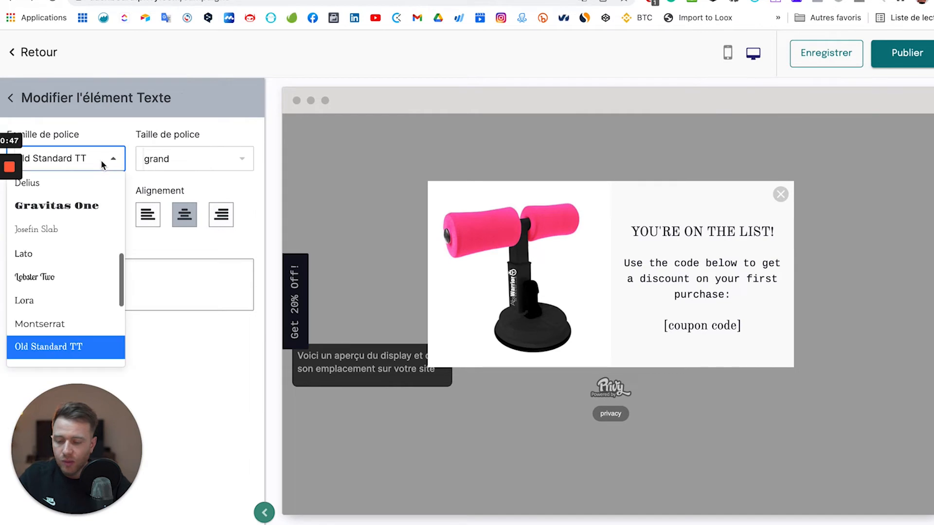
text(lato)
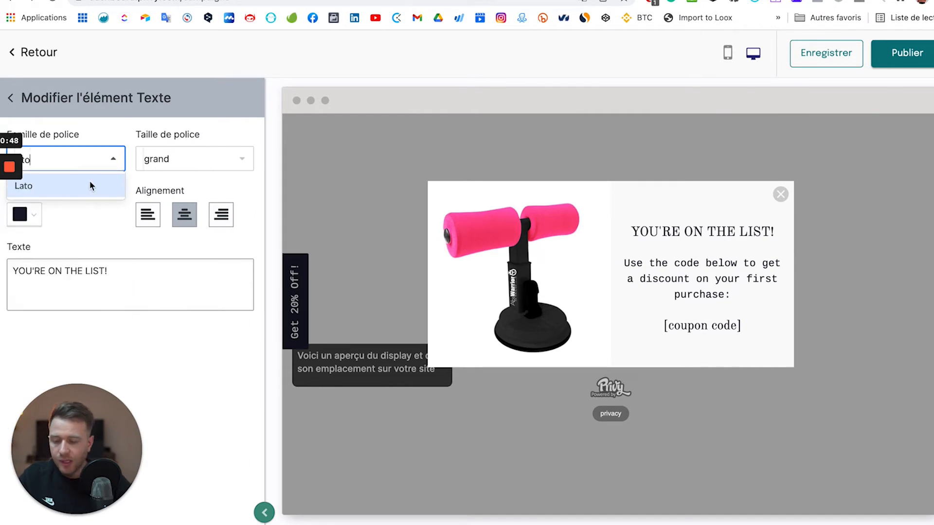
click(90, 183)
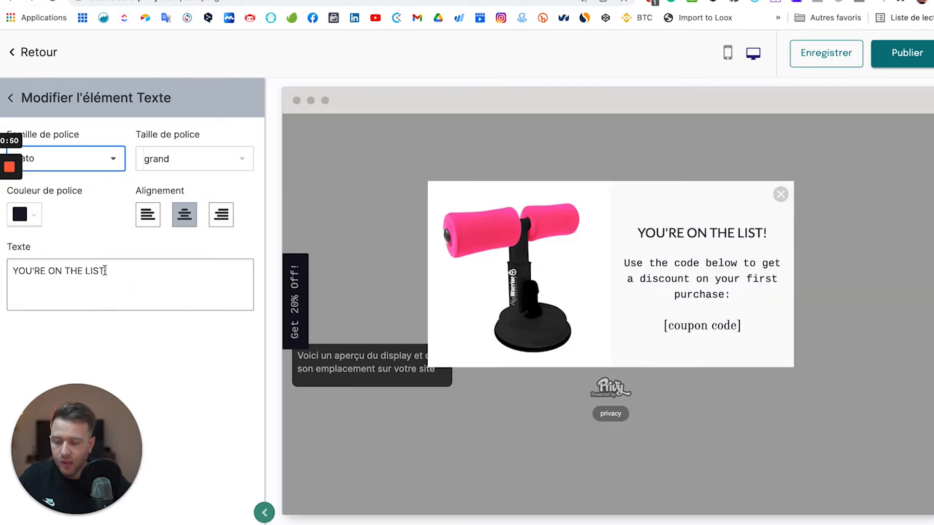
Change the heading text to 'Merci, voici ton cadeau 🤩' using the emoji picker.
click(104, 270)
key(ctrl+a)
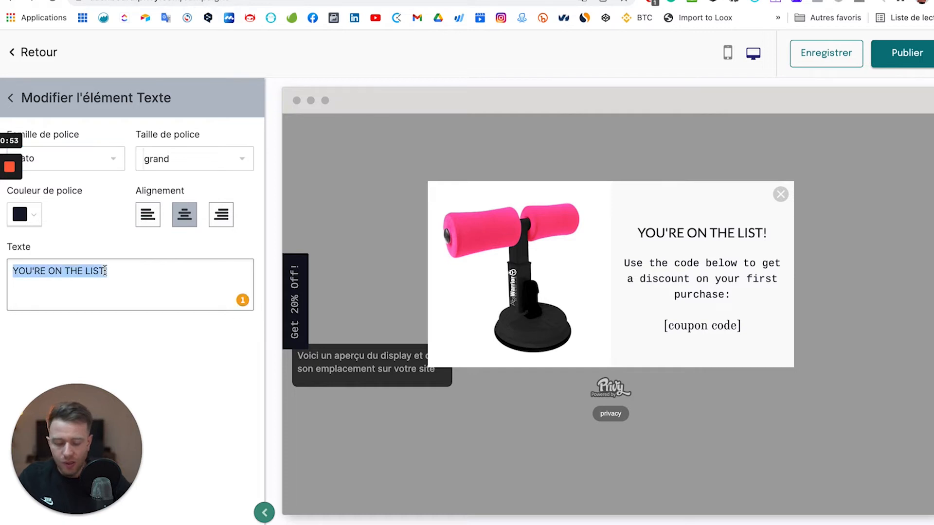
text(Merci)
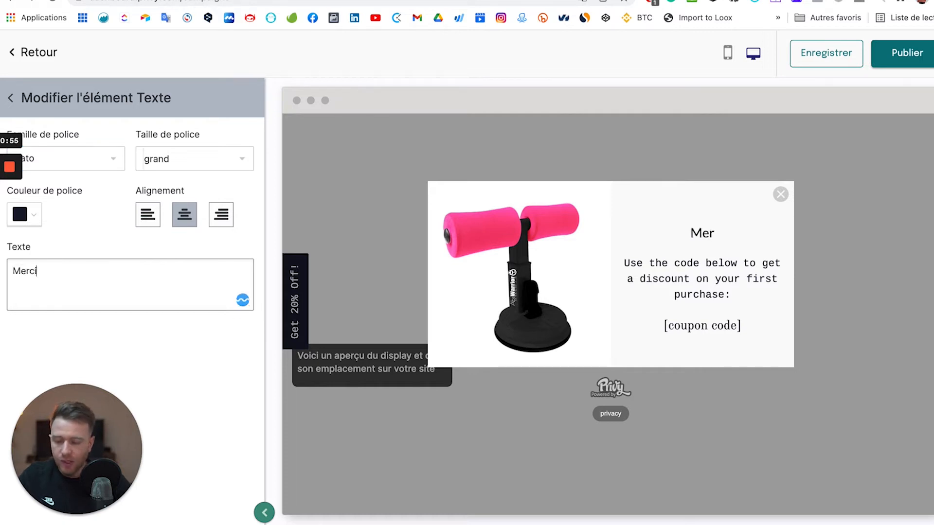
text( , voici ton d)
key(BackSpace)
text(cadeau)
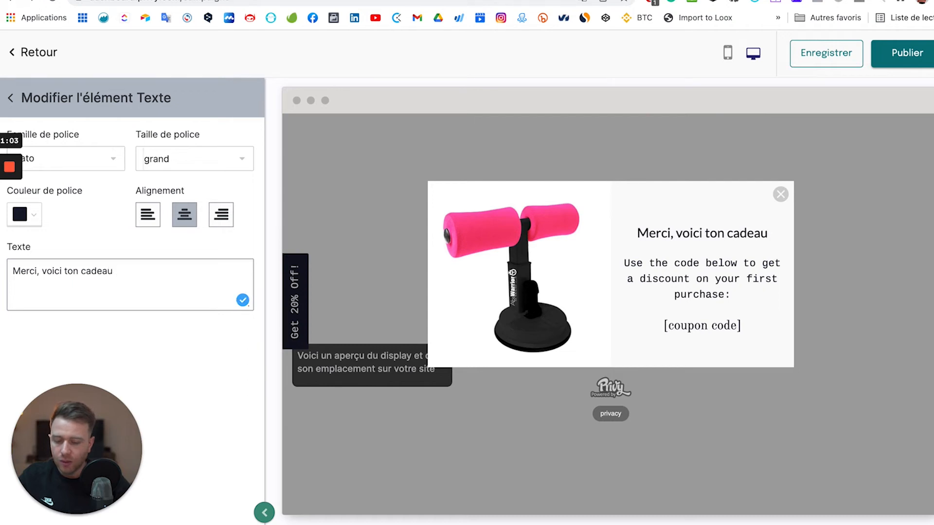
key(ctrl+super+space)
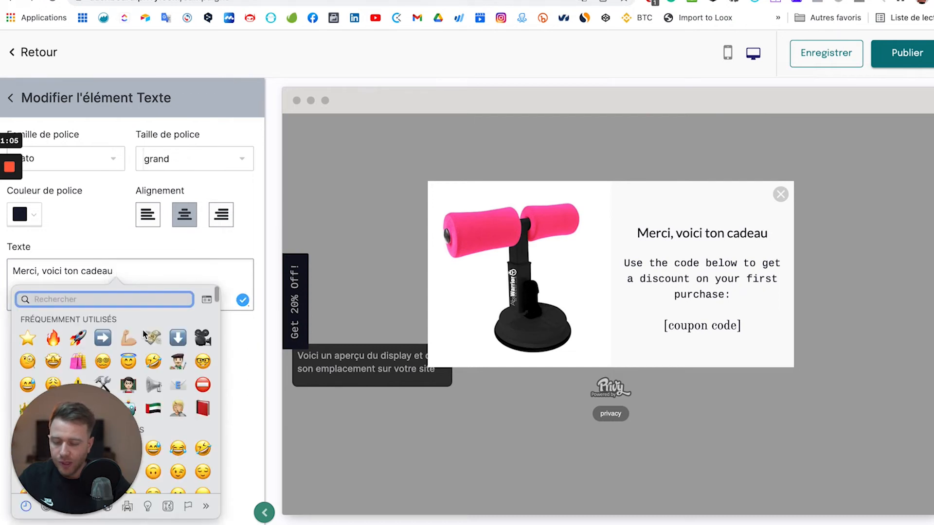
click(53, 362)
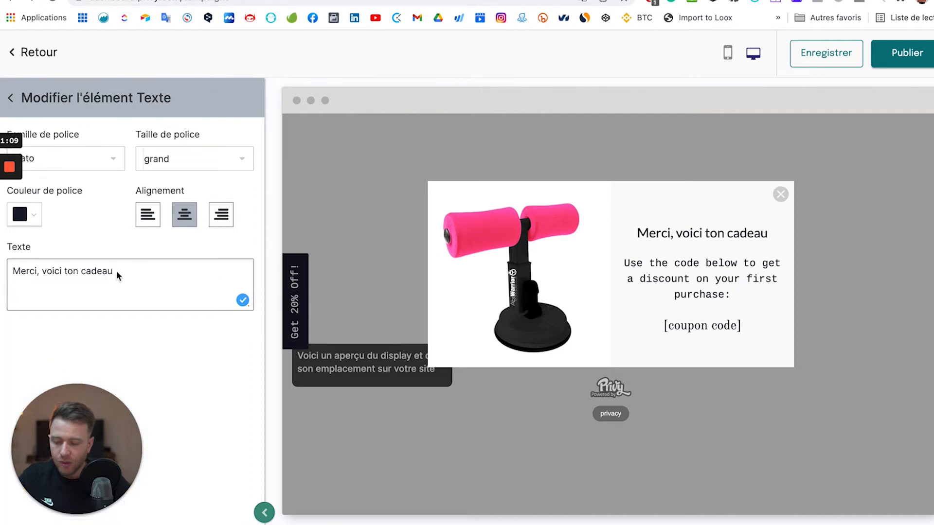
key(ctrl+super+space)
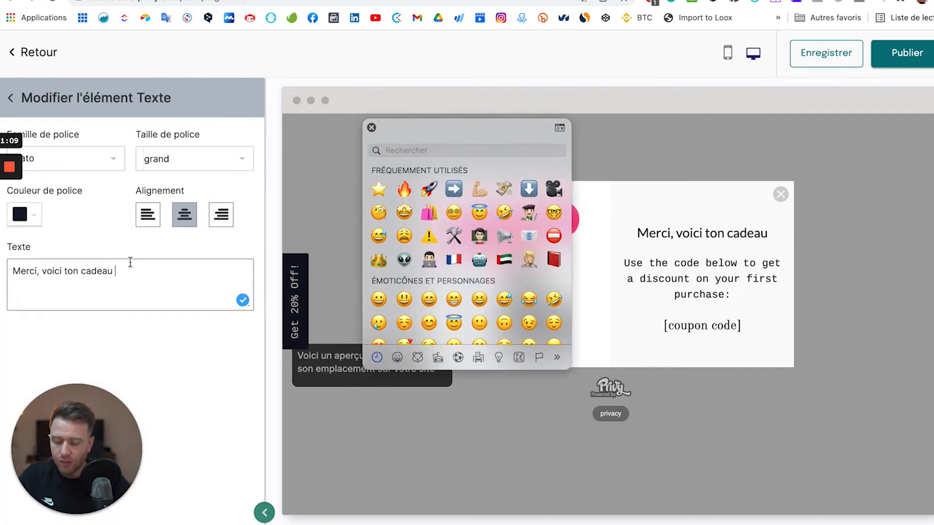
click(407, 217)
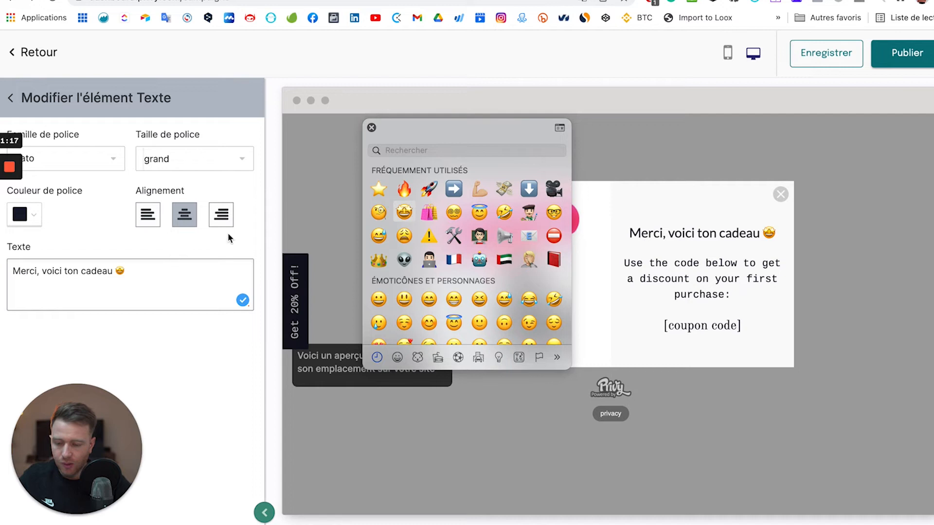
click(372, 128)
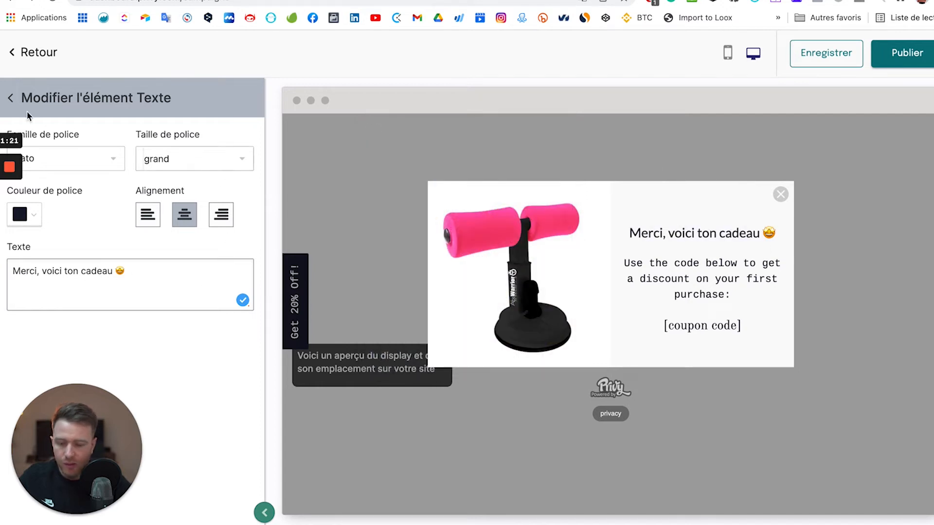
click(11, 99)
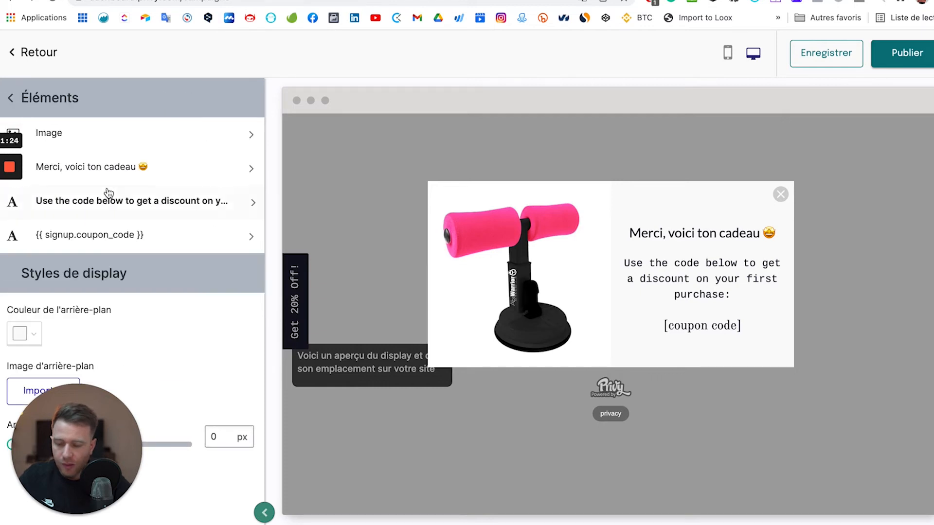
Replace the message text with 'Utilise ce code pour avoir 10% de réduction sur ta commande :'.
click(154, 203)
click(77, 286)
key(super+a)
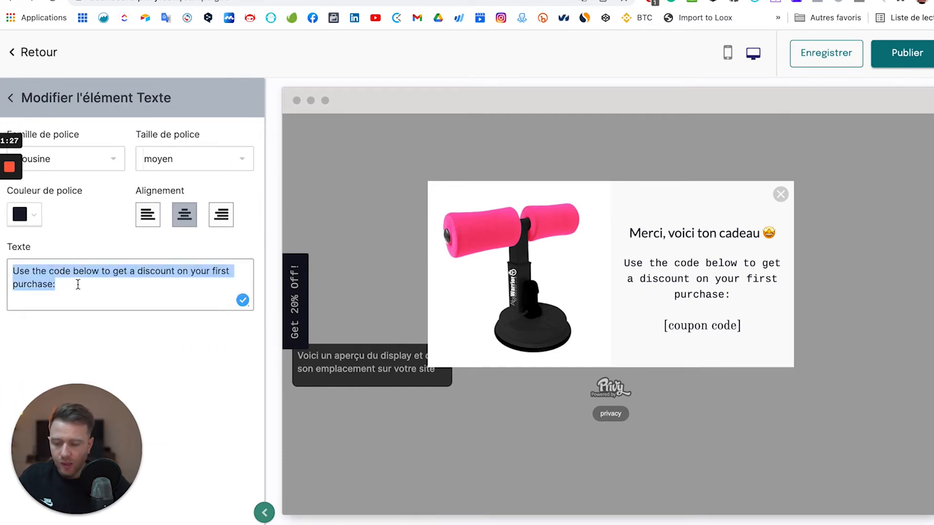
click(111, 293)
key(super+a)
text(Utilise )
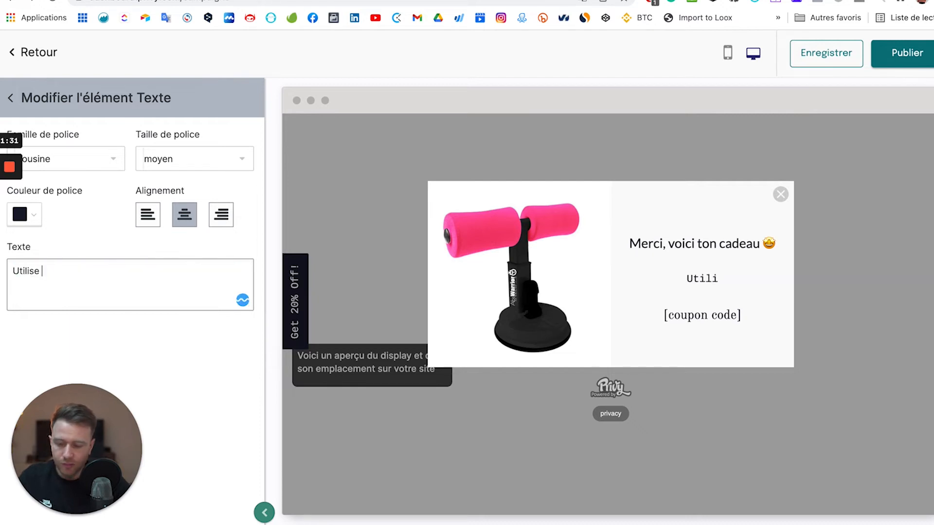
text(ce code pour )
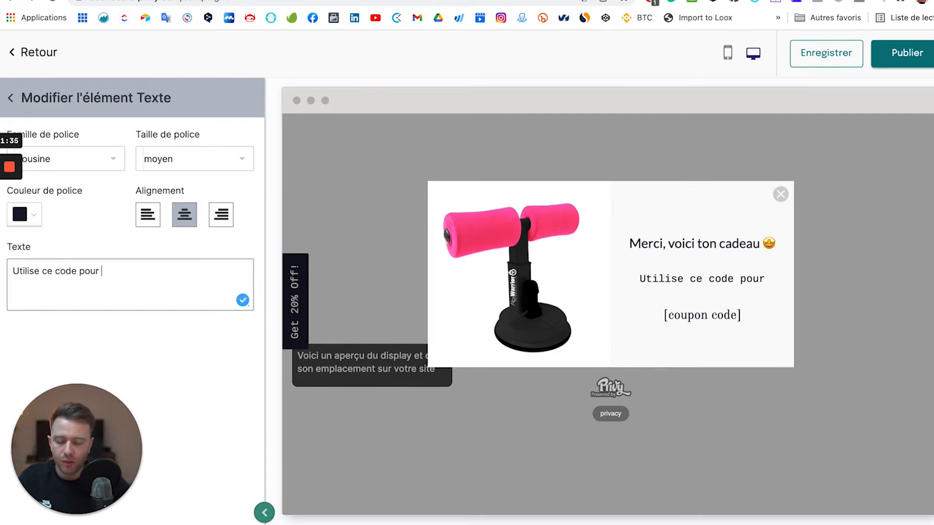
text(avoir 10)
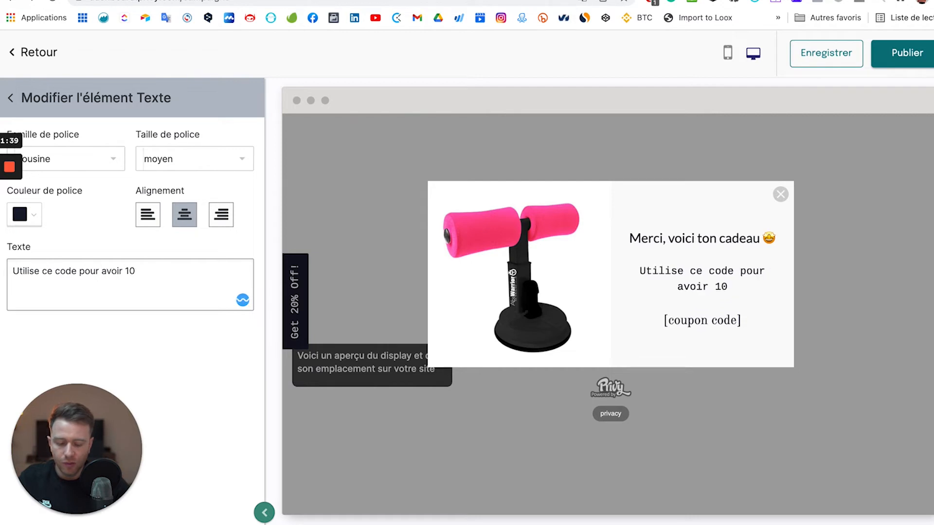
text(% de r)
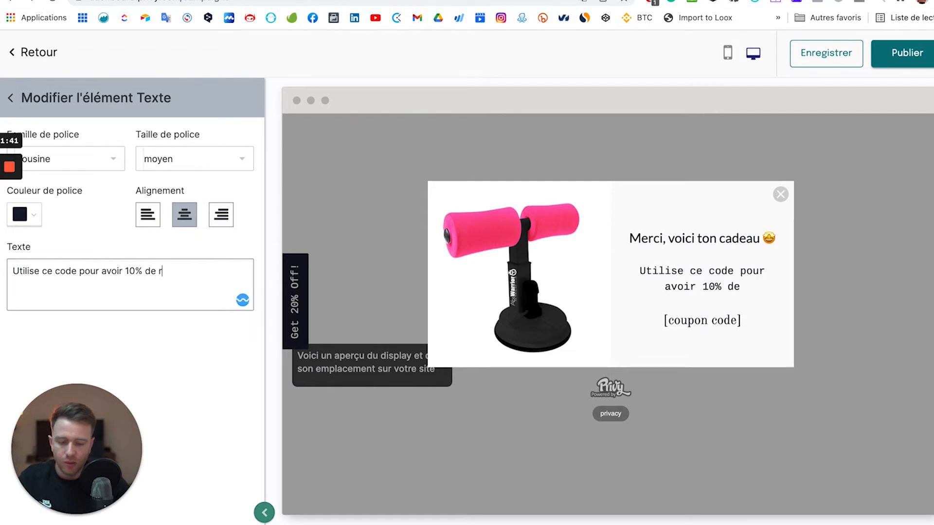
text(éduction sur ta )
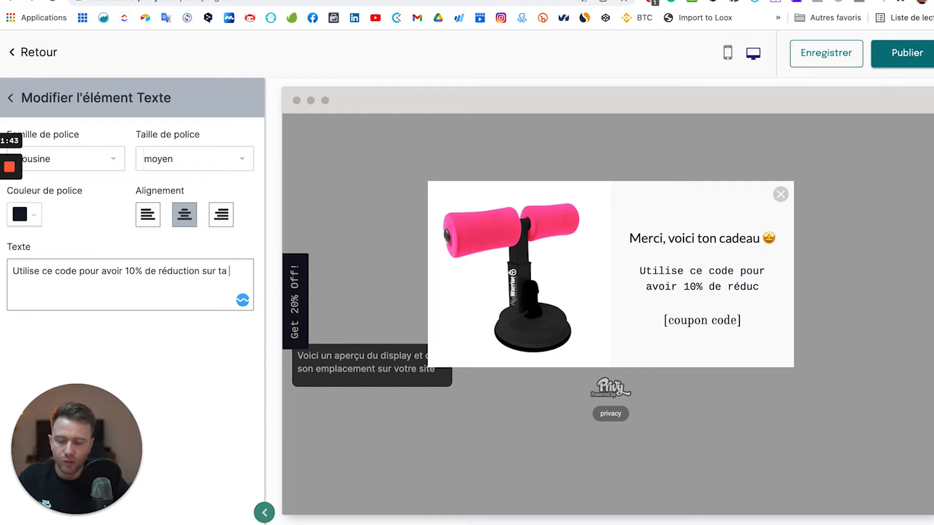
text(commande :)
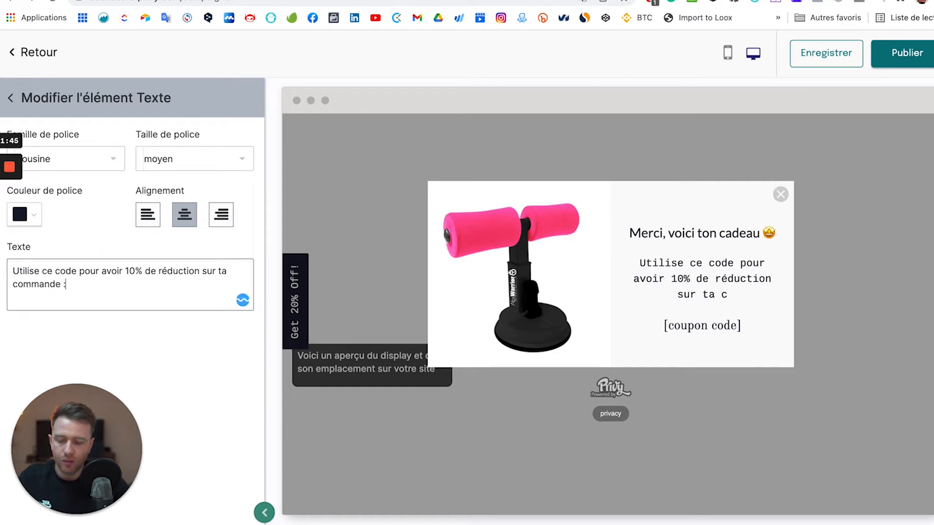
Set the message font to Lato and return to the Éléments list.
click(92, 156)
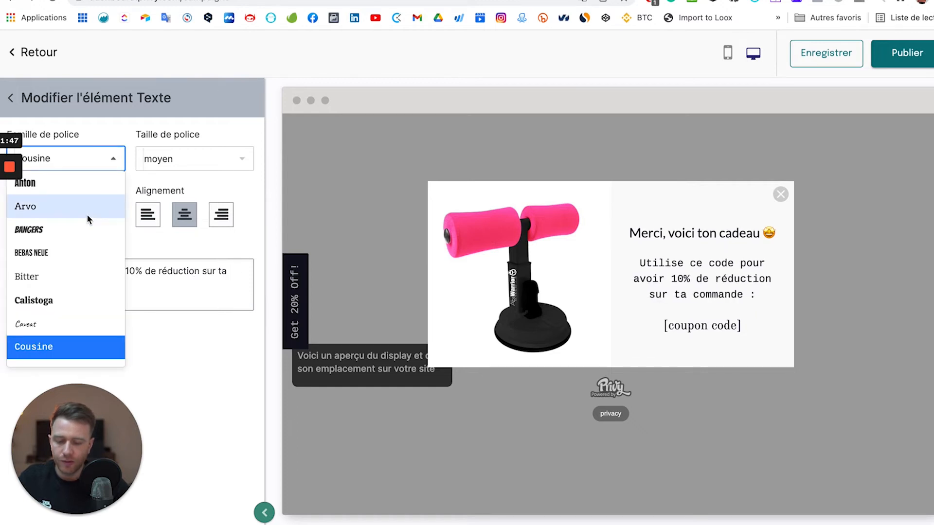
text(lato)
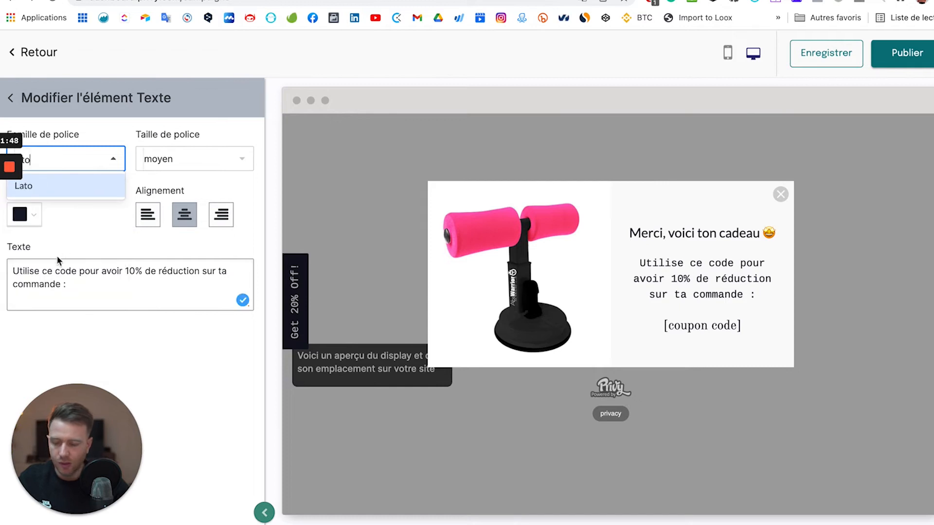
click(73, 185)
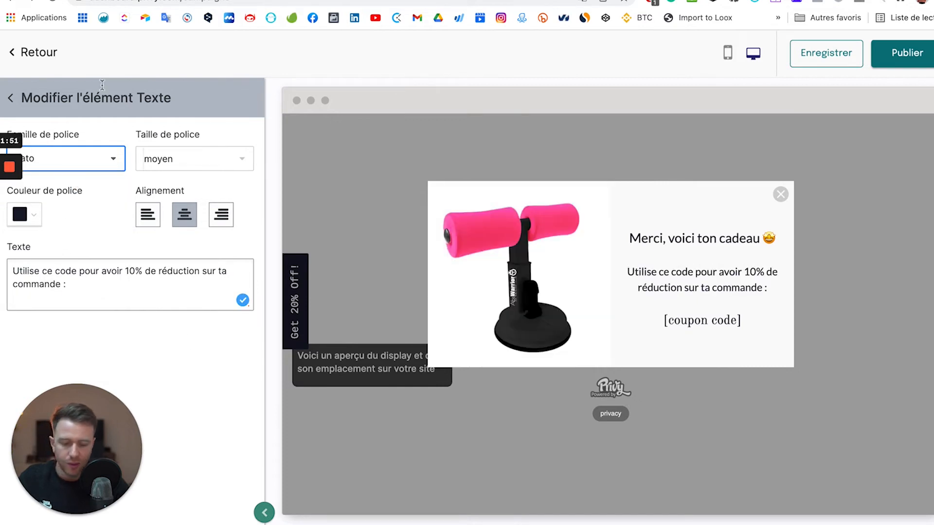
click(19, 104)
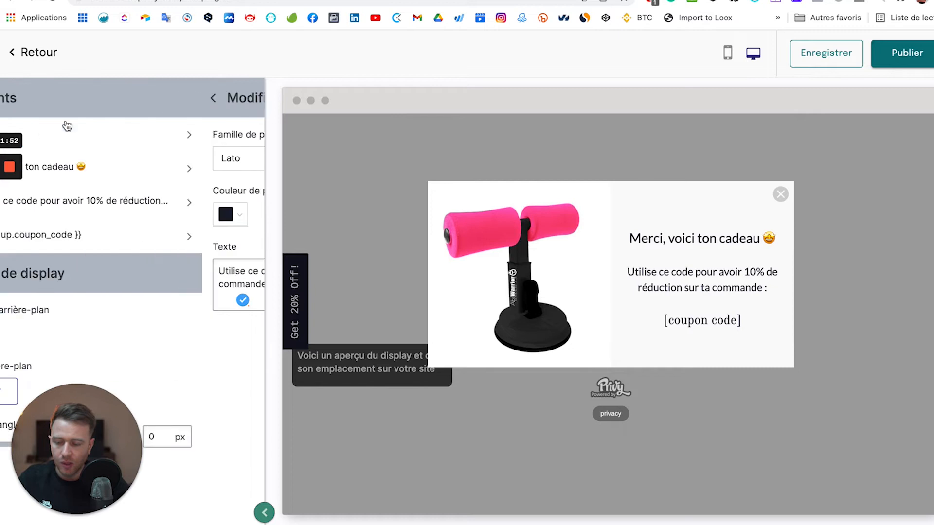
Replace the coupon code placeholder with WARRIOR10, set in Lato.
click(117, 237)
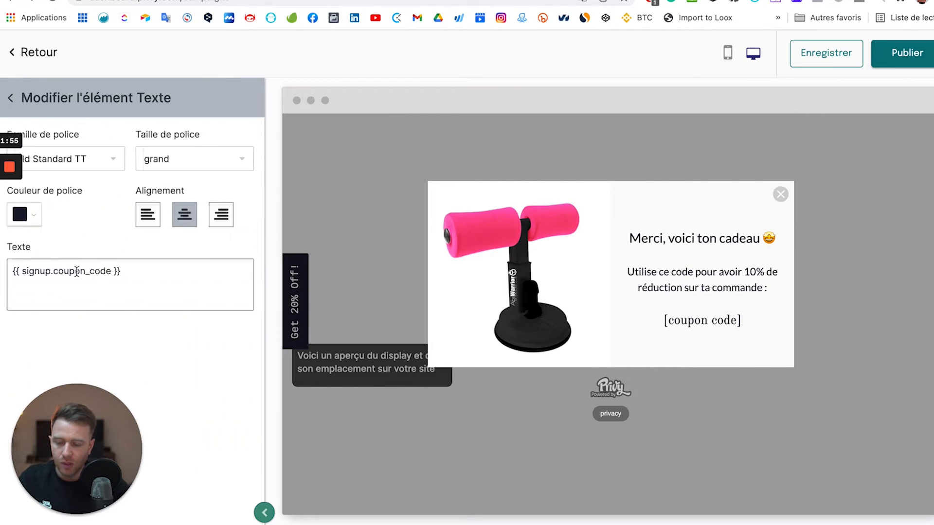
drag(141, 272, 10, 271)
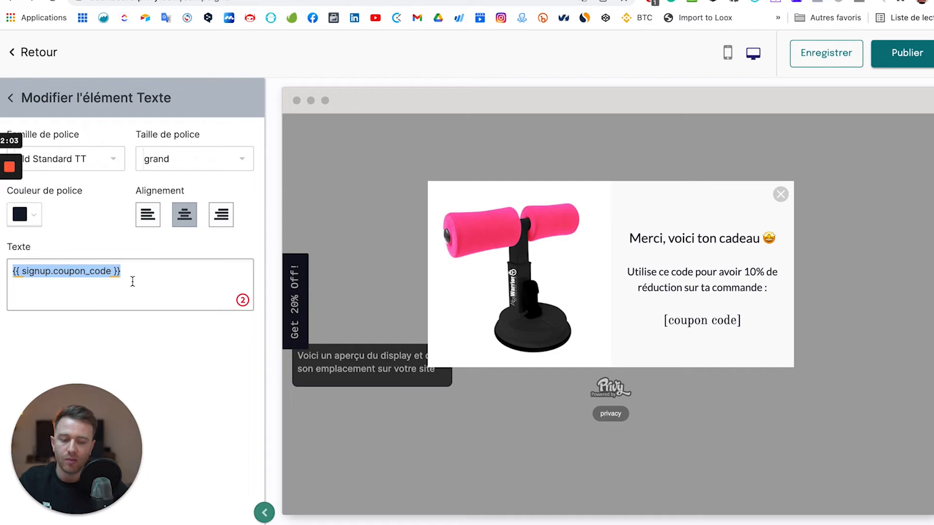
text(O)
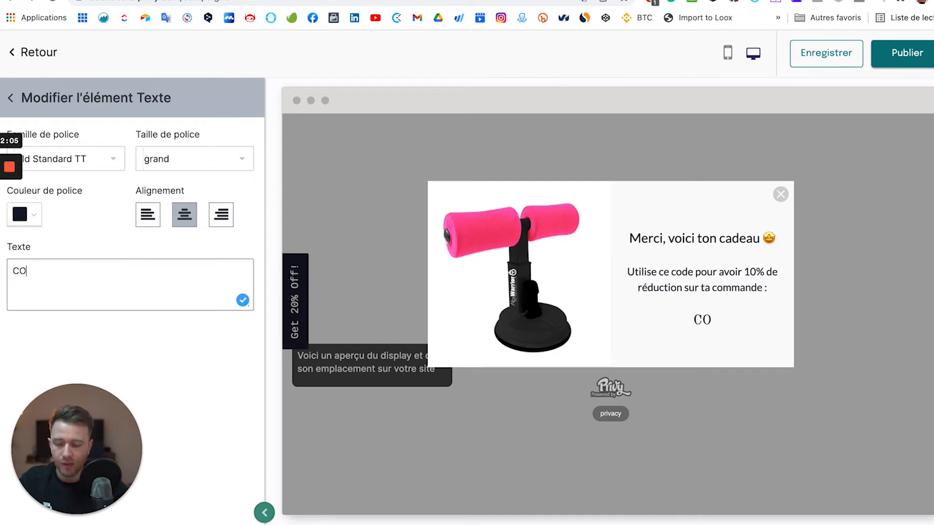
key(BackSpace)
key(BackSpace)
text(WA)
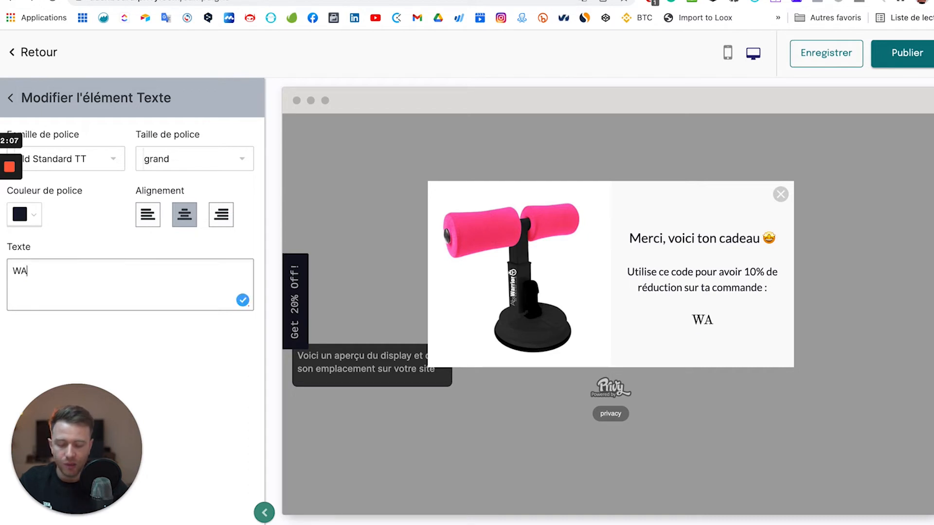
text(RRIOR10)
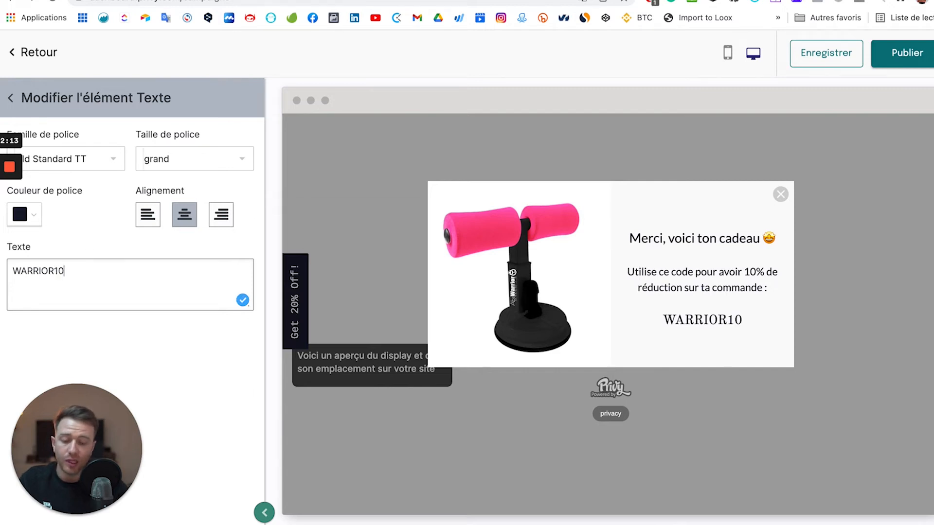
click(73, 153)
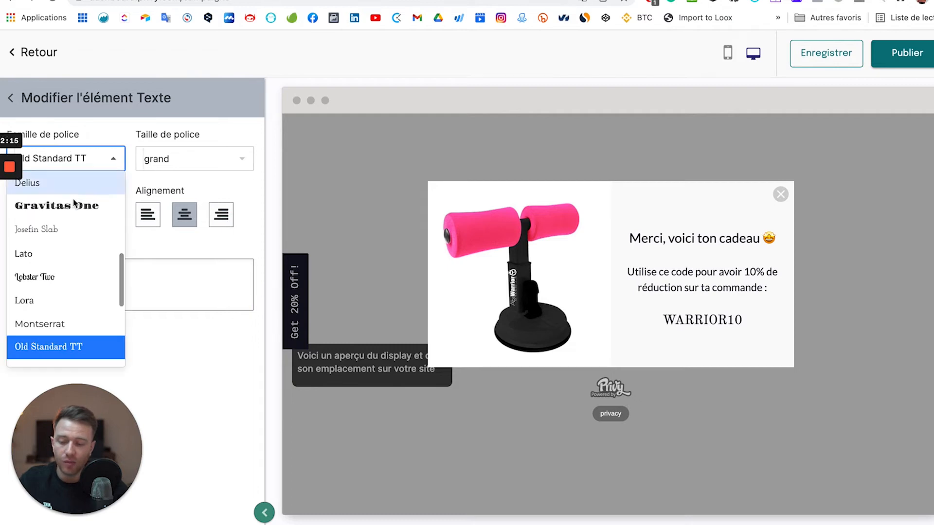
text(lato)
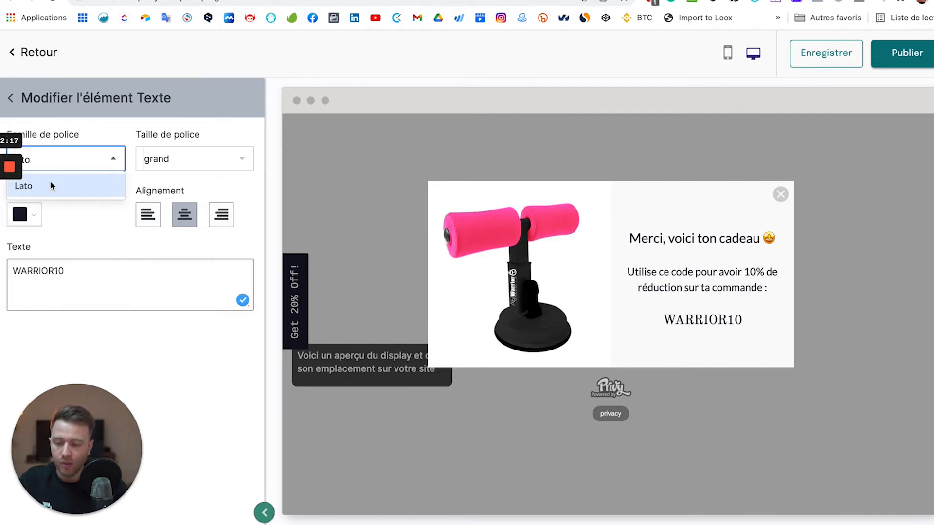
click(52, 184)
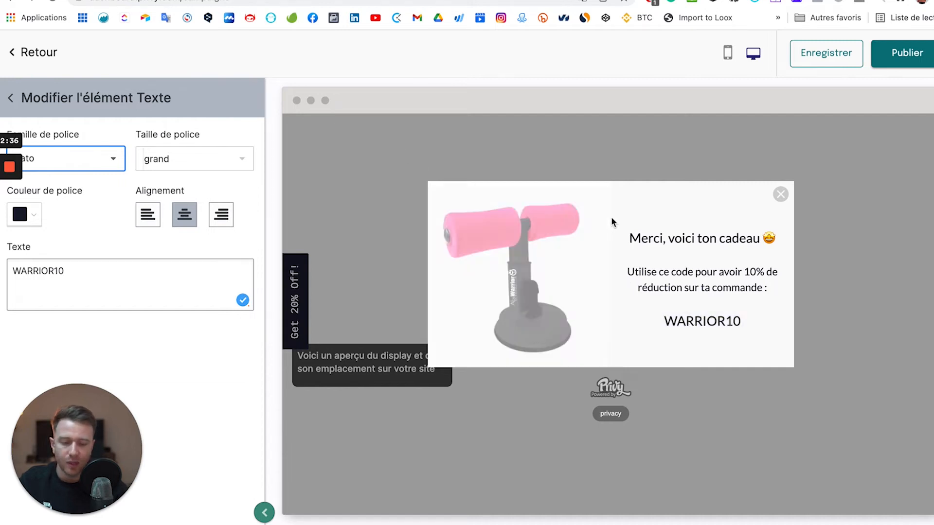
Set the popup's corner rounding to 15 px and return to the Displays list.
click(18, 99)
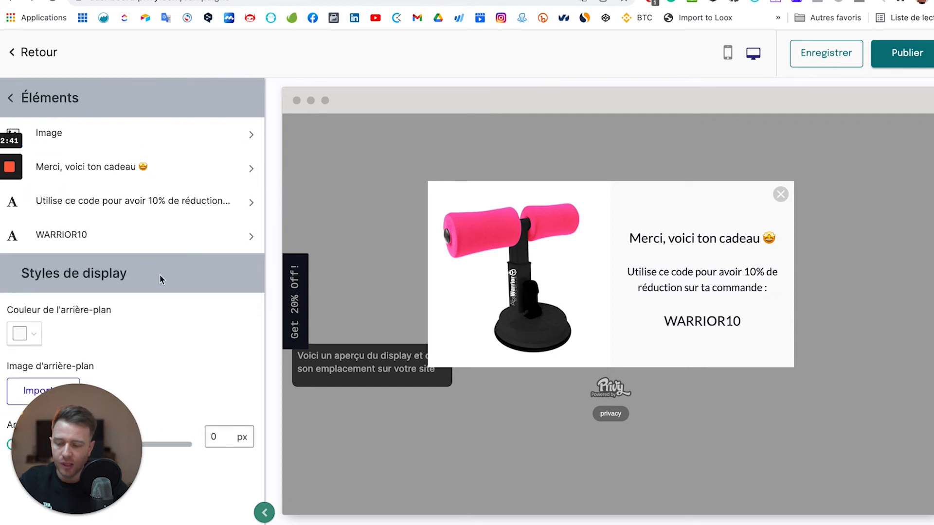
drag(106, 410, 273, 310)
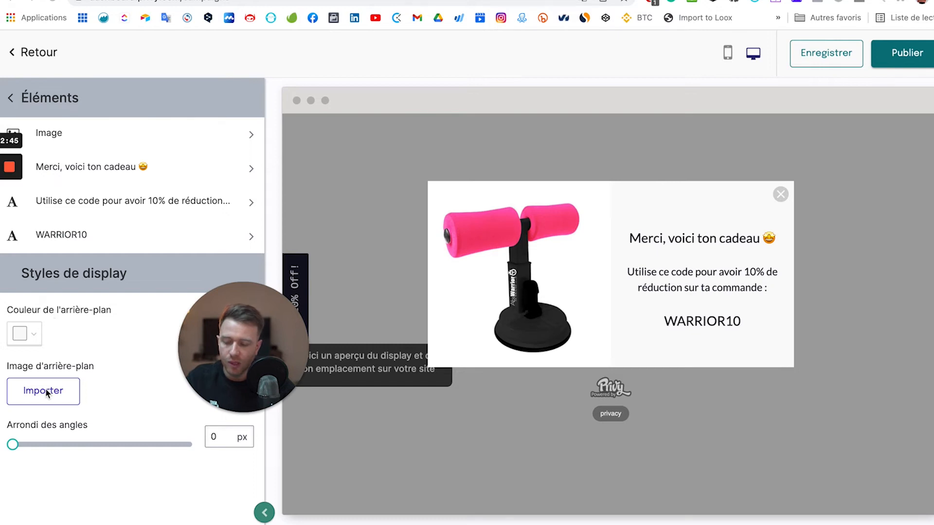
click(126, 446)
click(187, 445)
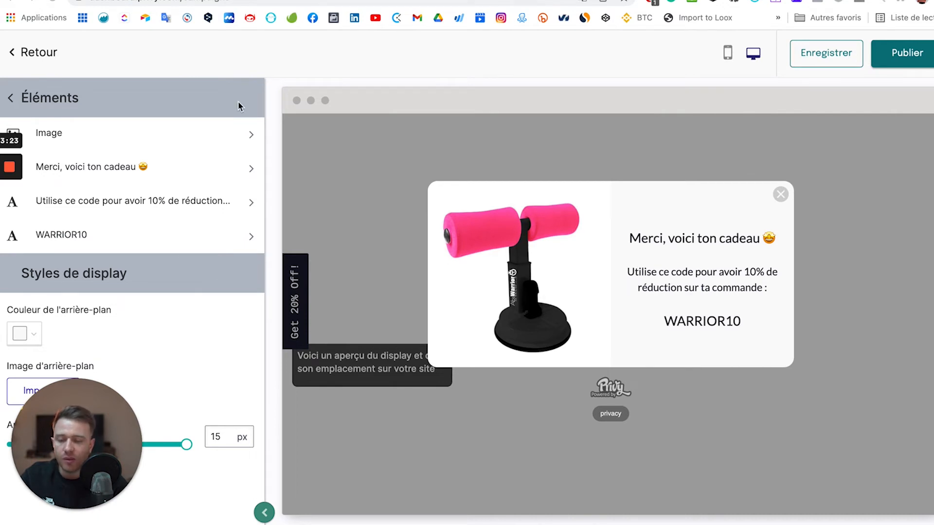
click(11, 100)
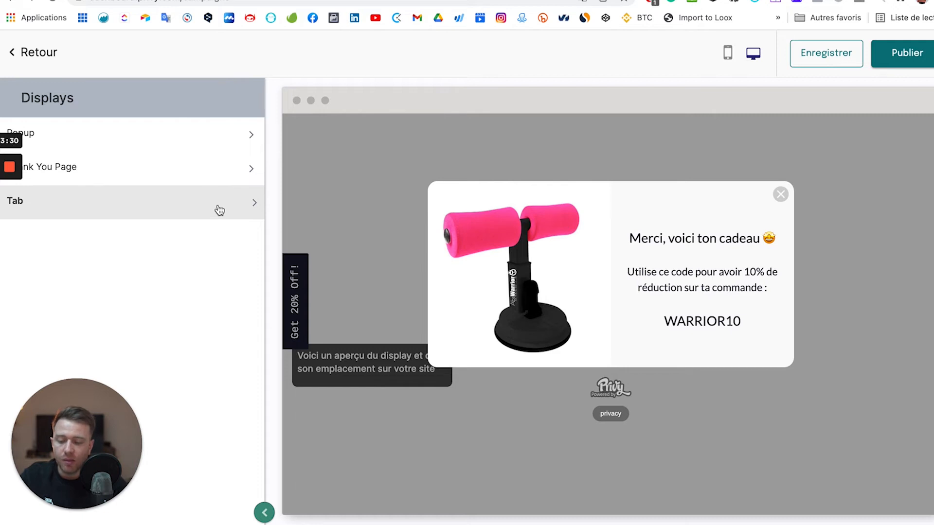
Change the side tab's text from 'Get 20% Off!' to '-10% sur ta commande'.
click(180, 201)
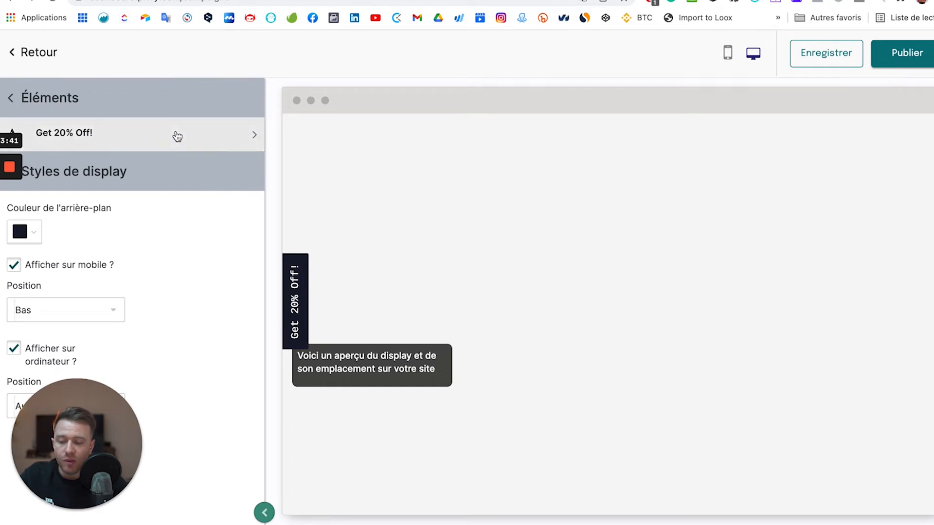
click(175, 138)
triple_click(100, 287)
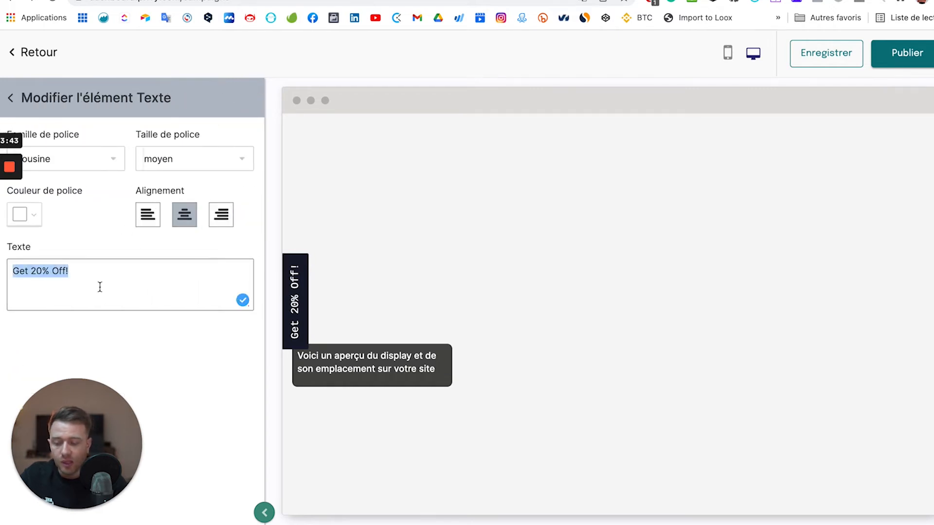
text(-10% )
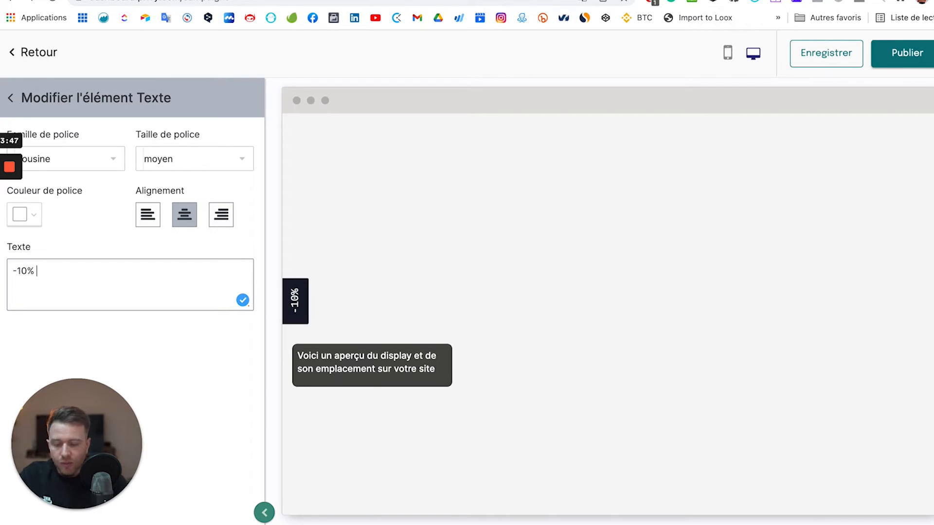
text(Sur)
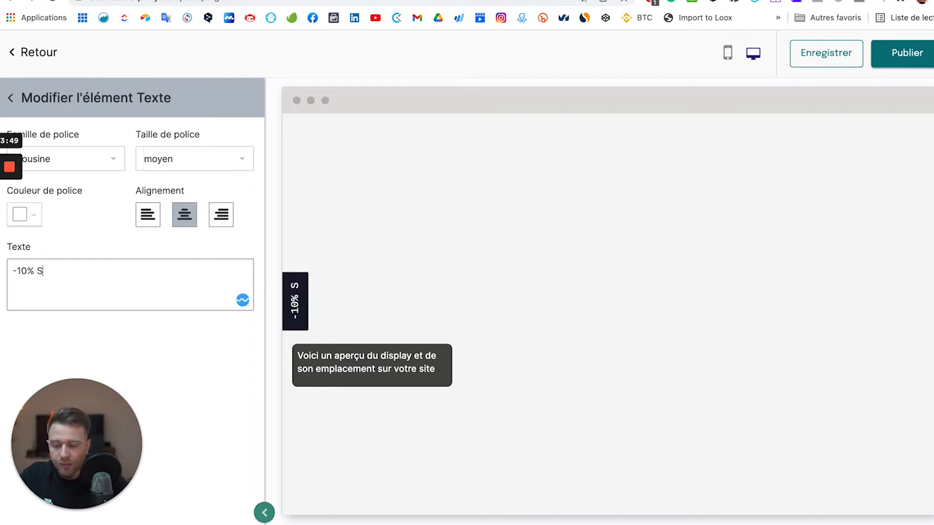
key(BackSpace)
key(BackSpace)
key(BackSpace)
key(BackSpace)
text(s)
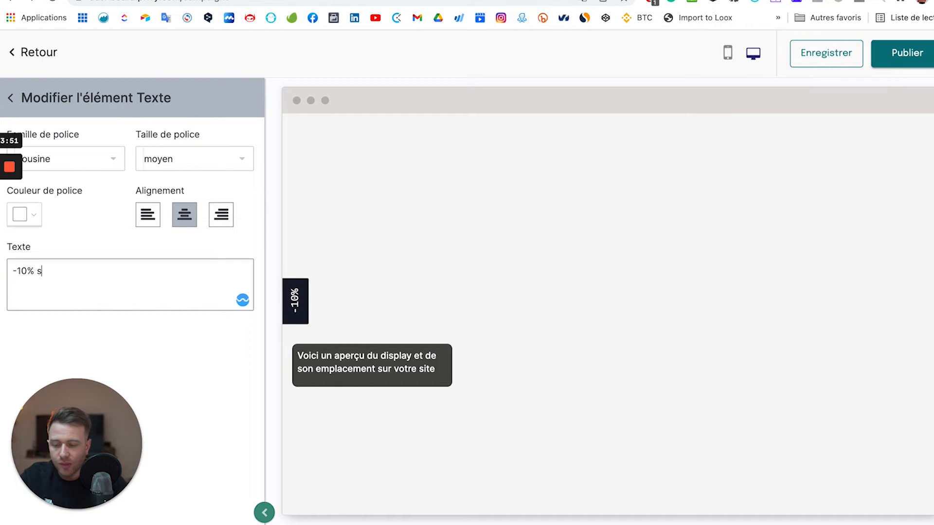
text(ur ta commande)
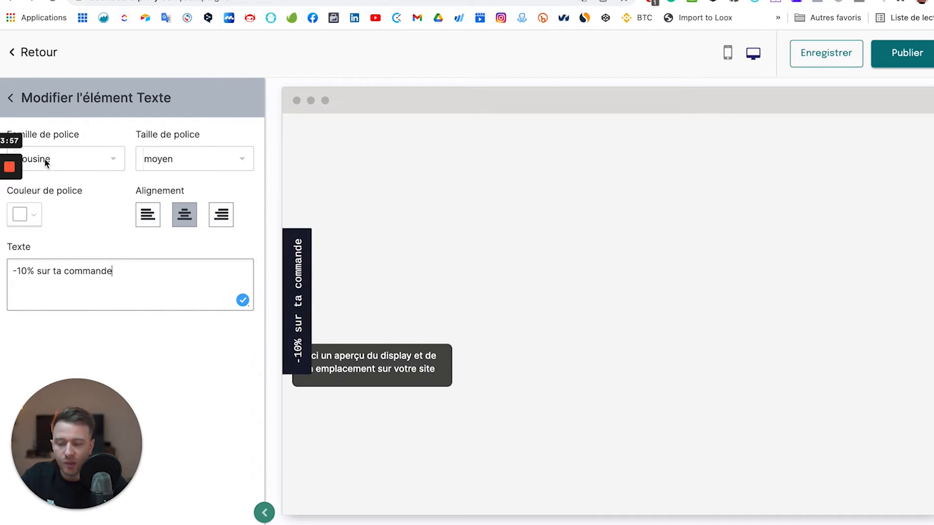
Set the tab text to Lato at the petit size.
click(72, 159)
text(lato)
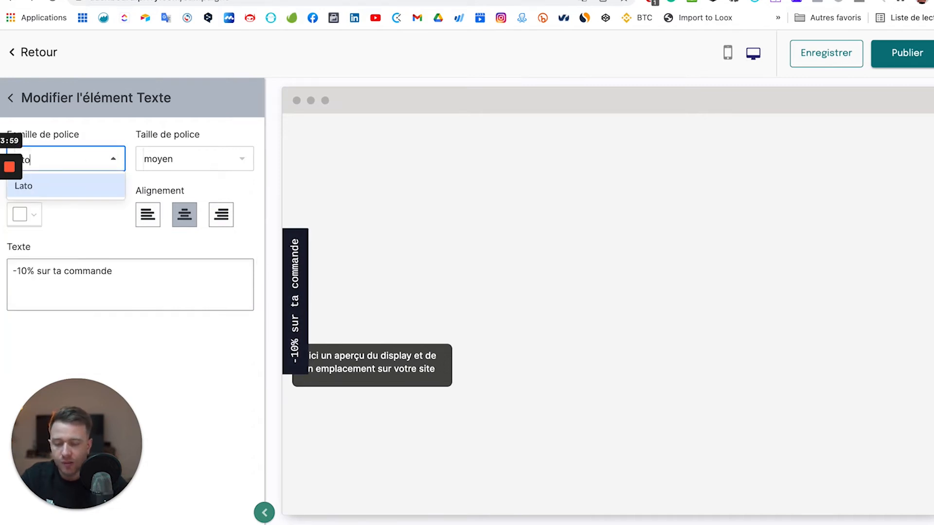
click(65, 186)
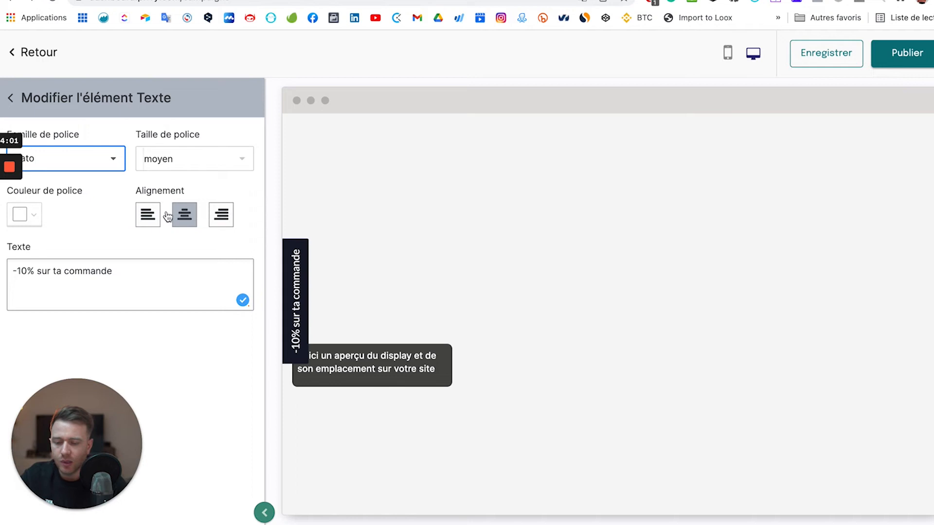
click(239, 161)
click(203, 185)
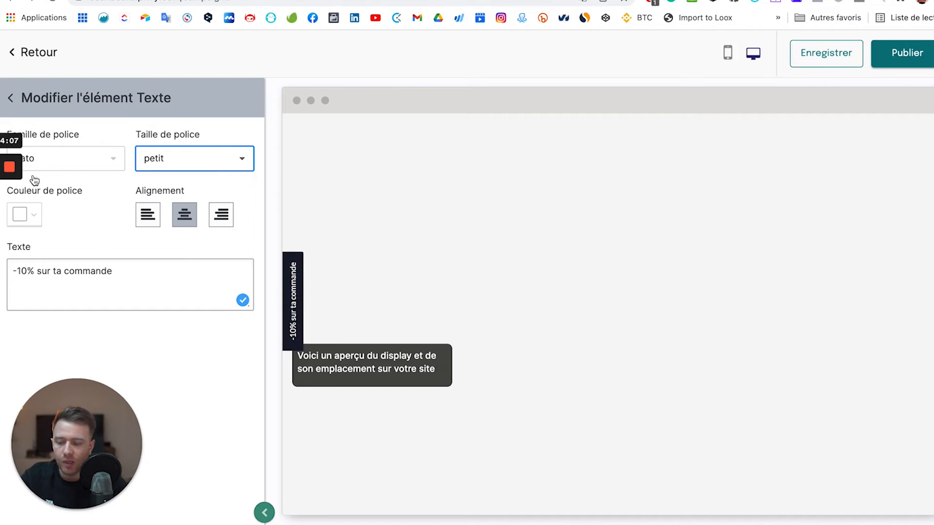
click(14, 100)
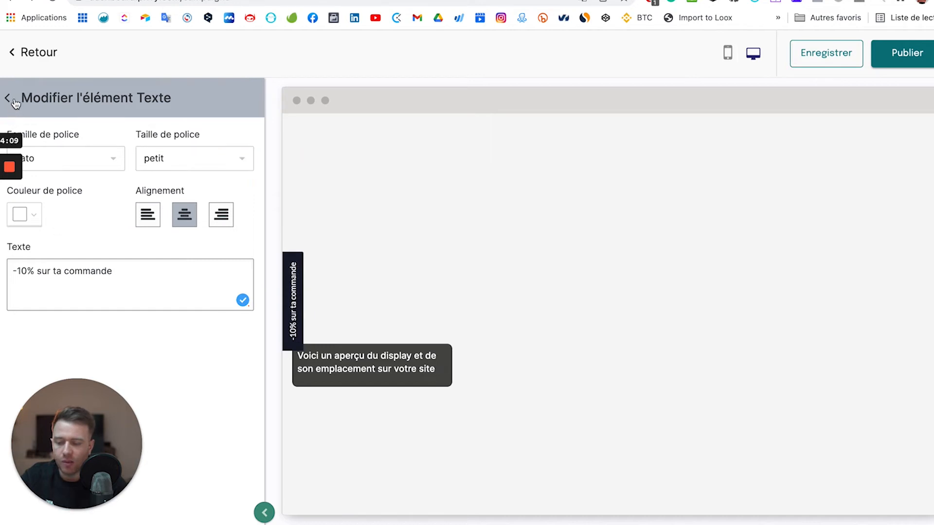
click(14, 100)
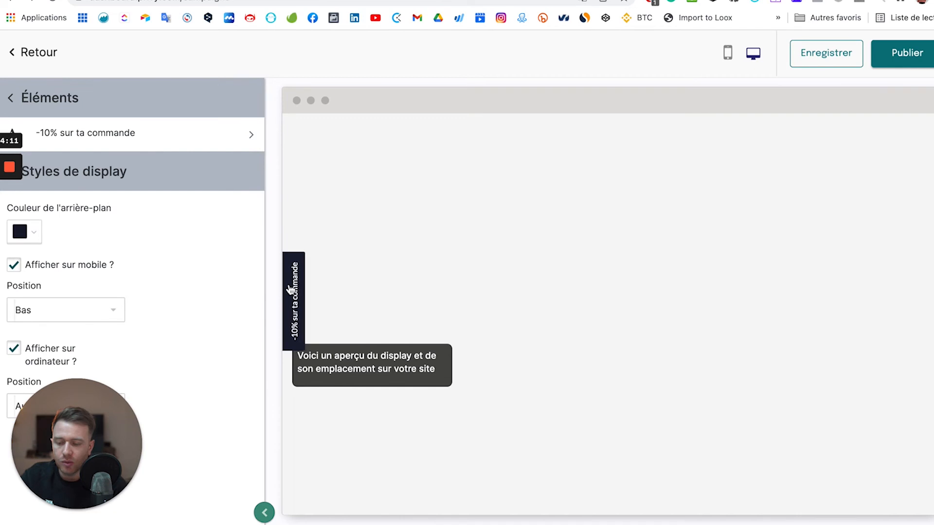
Give the side tab a bright golden-orange background, around hex E09A00.
click(30, 234)
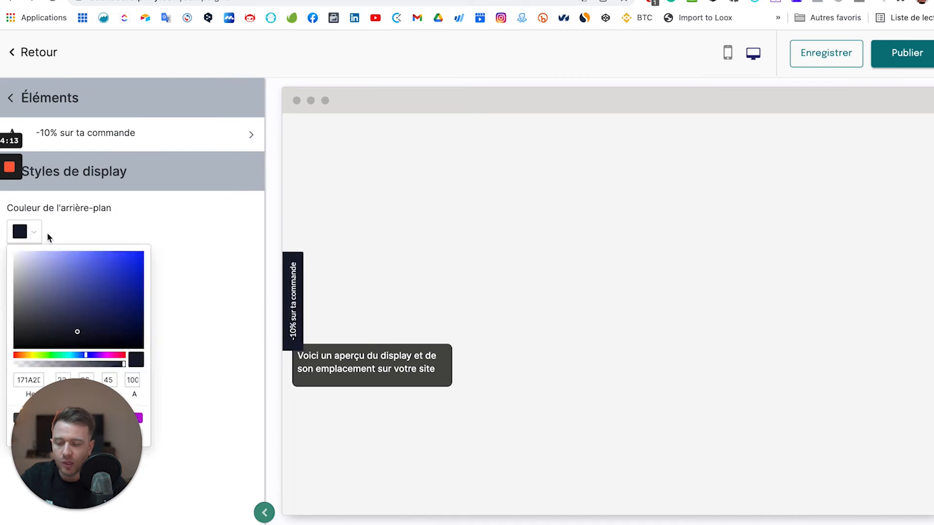
click(26, 355)
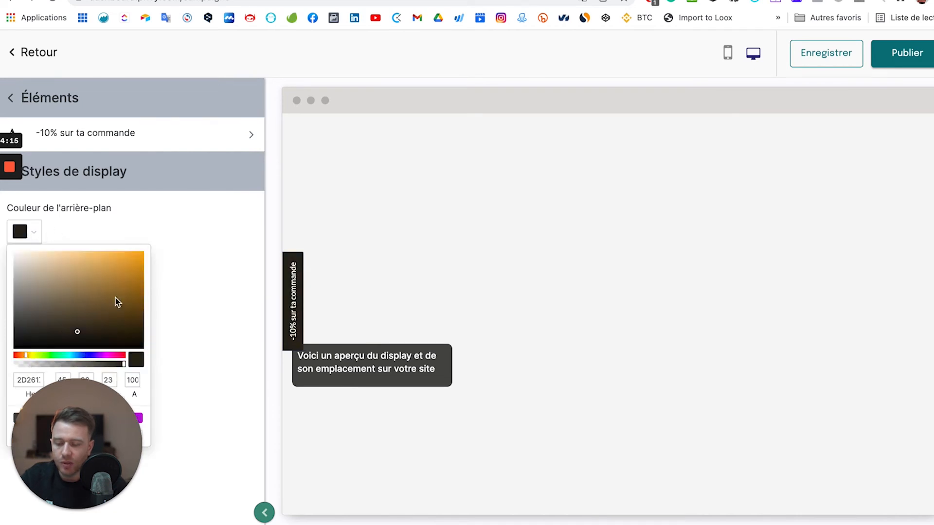
click(127, 280)
click(141, 274)
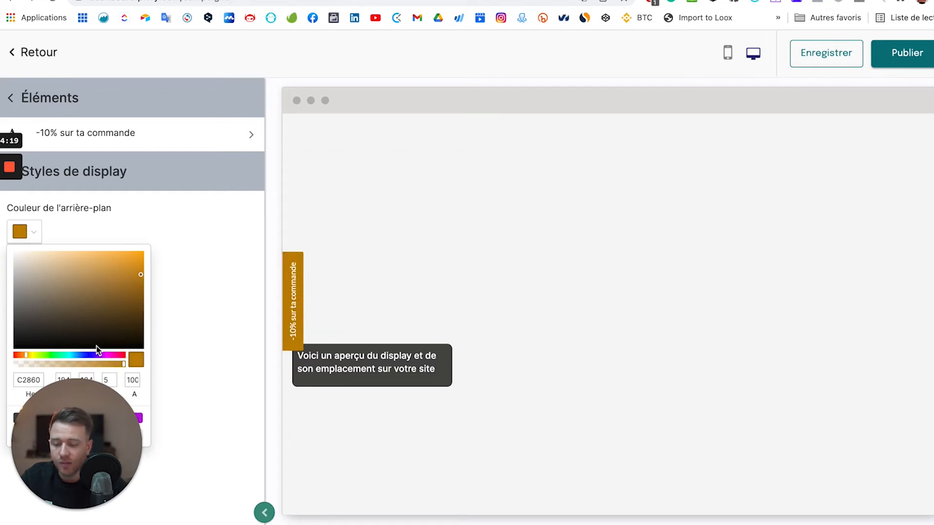
click(90, 289)
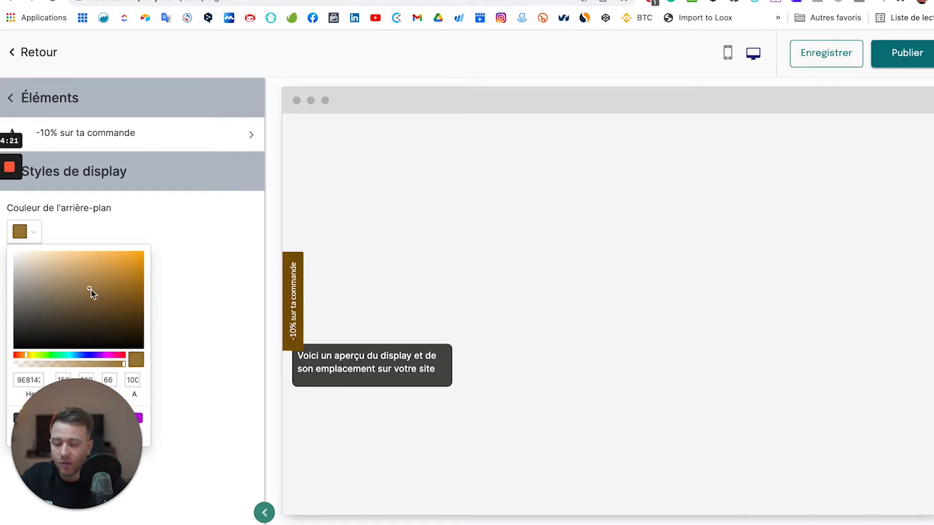
click(139, 271)
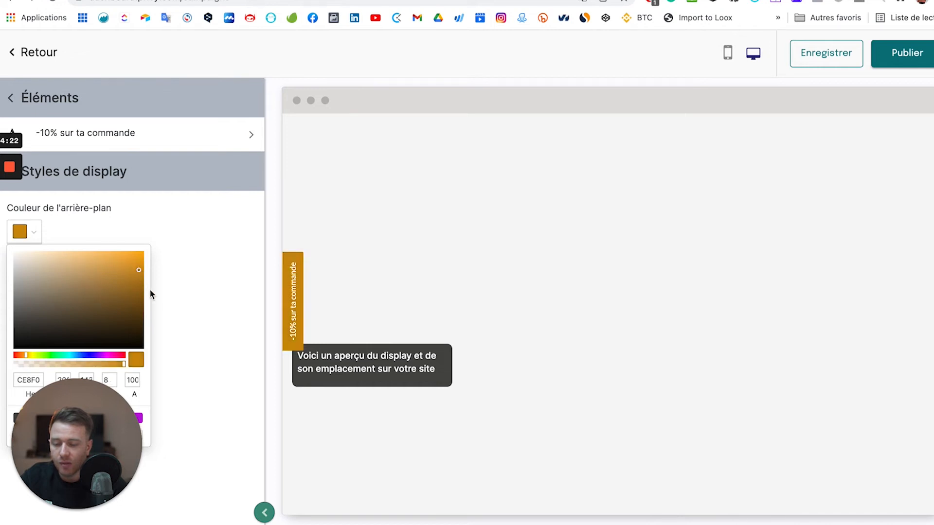
drag(149, 290, 151, 264)
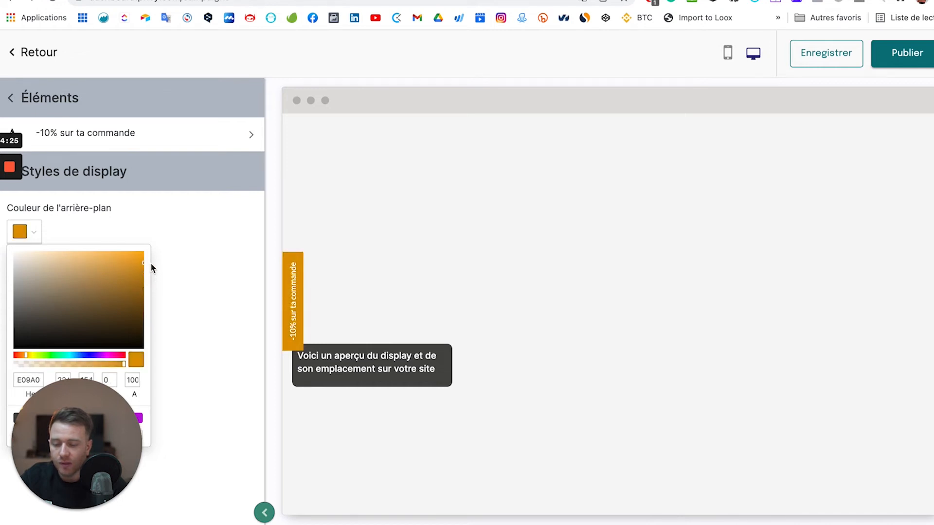
click(234, 238)
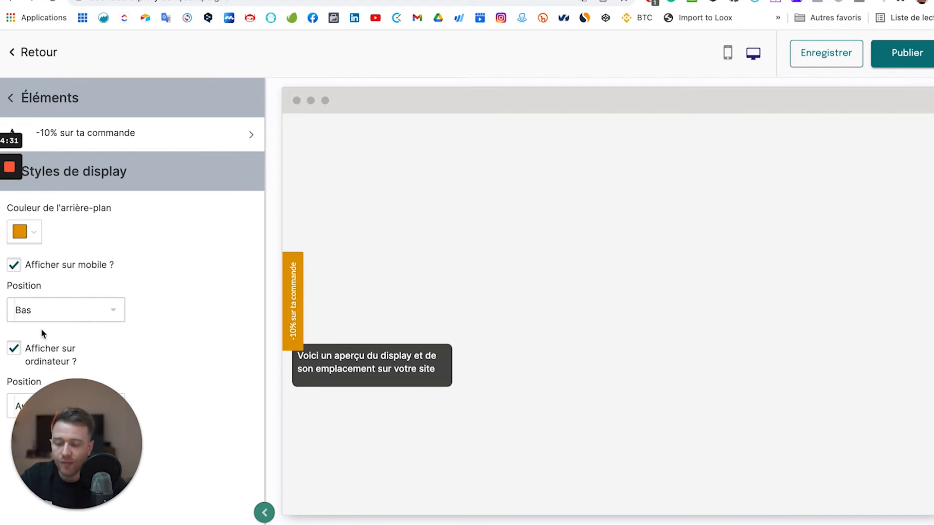
Try out the mobile and desktop tab position options.
click(100, 308)
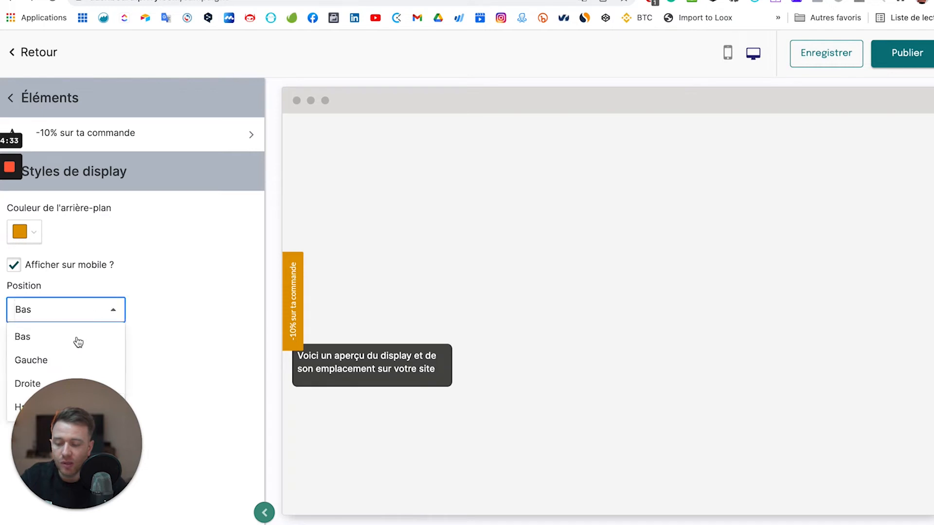
click(222, 336)
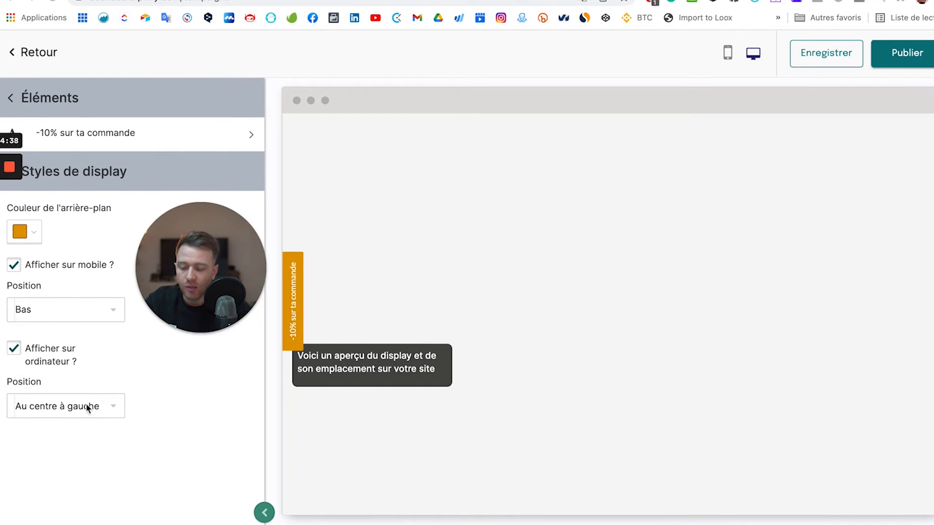
click(103, 403)
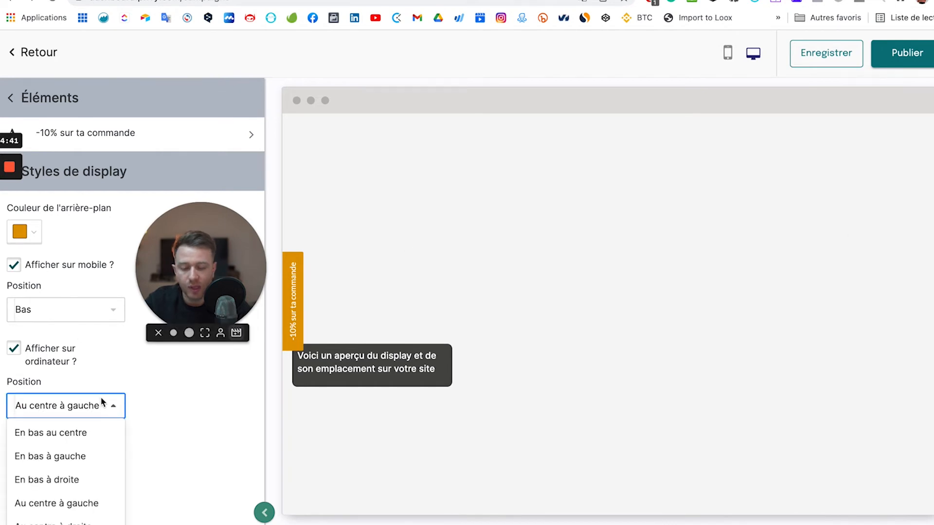
click(66, 458)
click(62, 413)
click(57, 441)
click(83, 413)
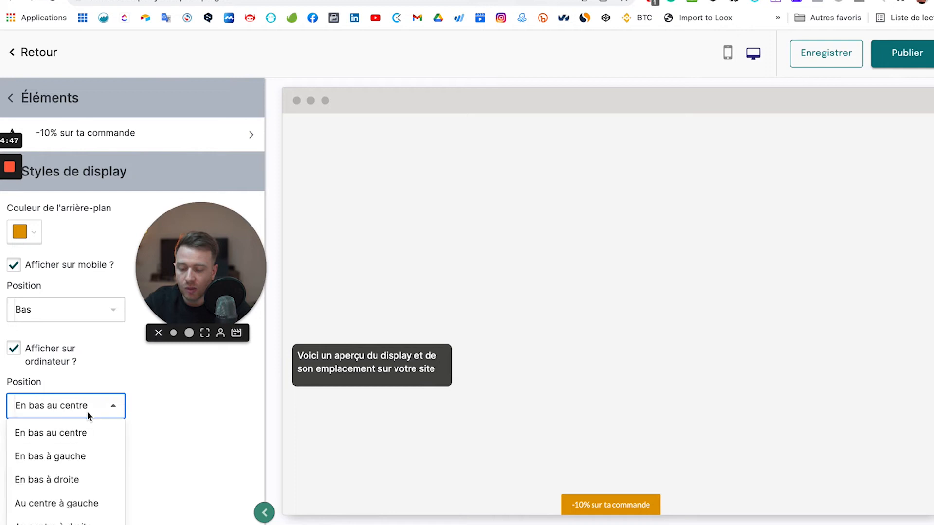
Place the tab on the left (Gauche) on mobile and at centre-left on desktop.
click(63, 308)
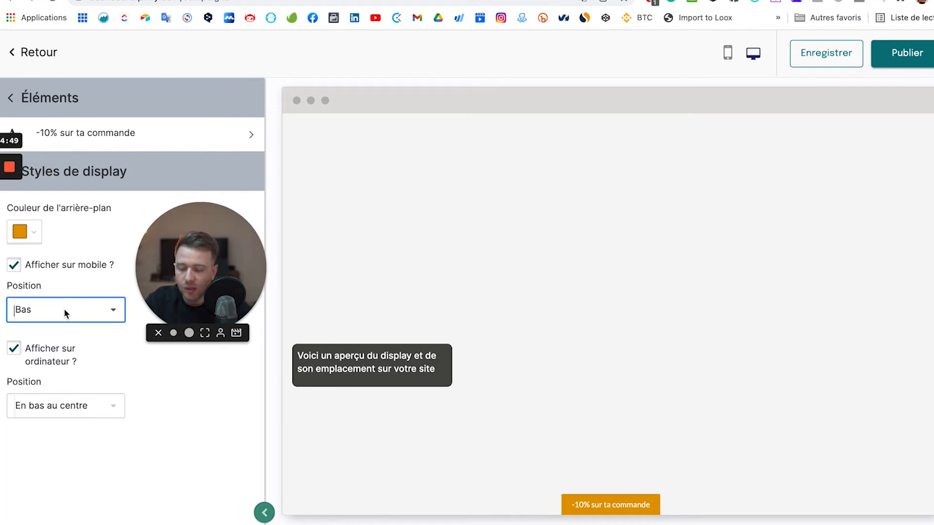
click(57, 312)
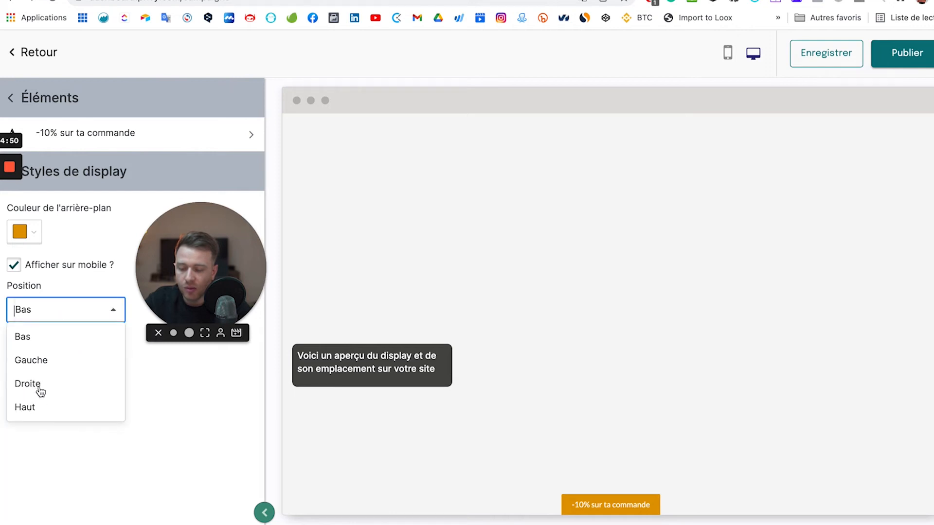
click(34, 360)
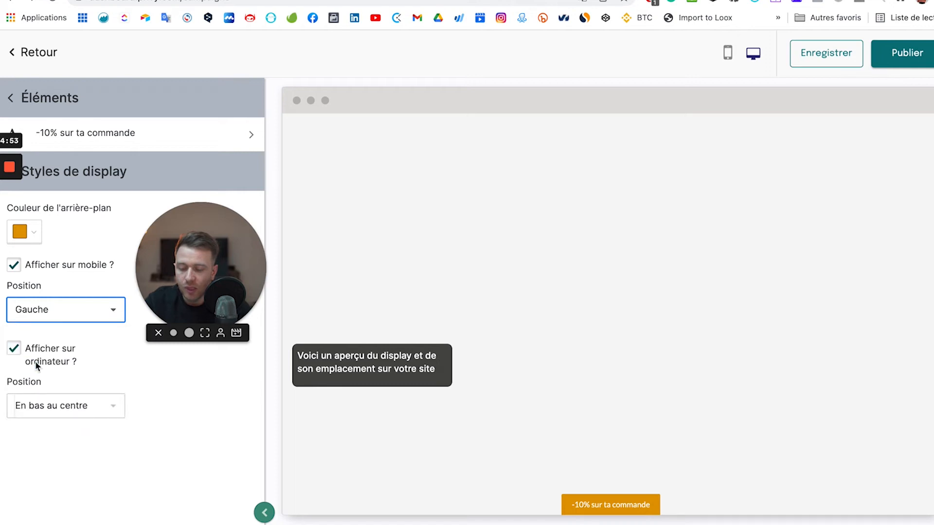
click(43, 408)
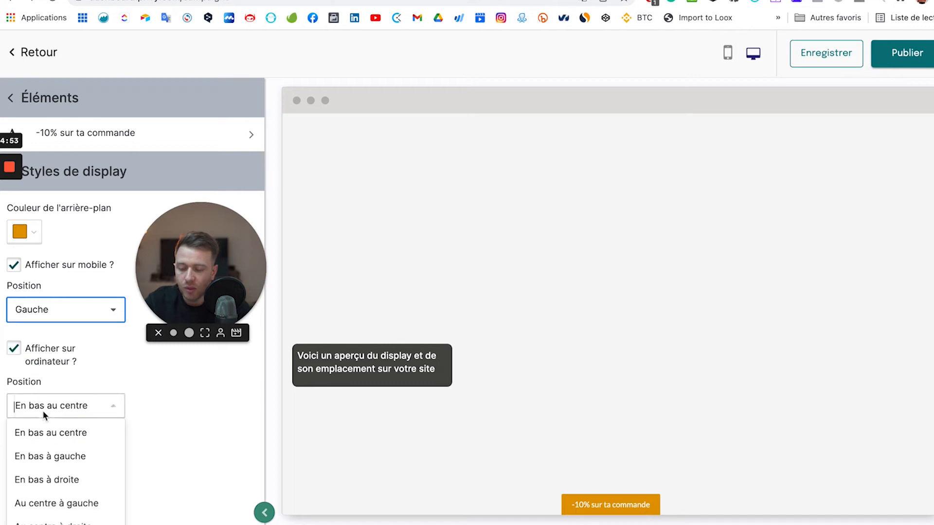
click(40, 506)
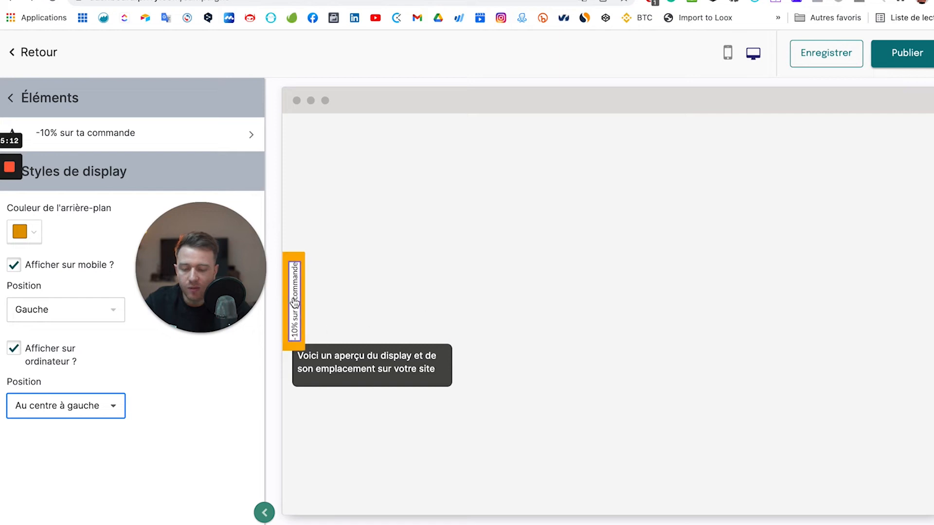
drag(232, 249, 83, 436)
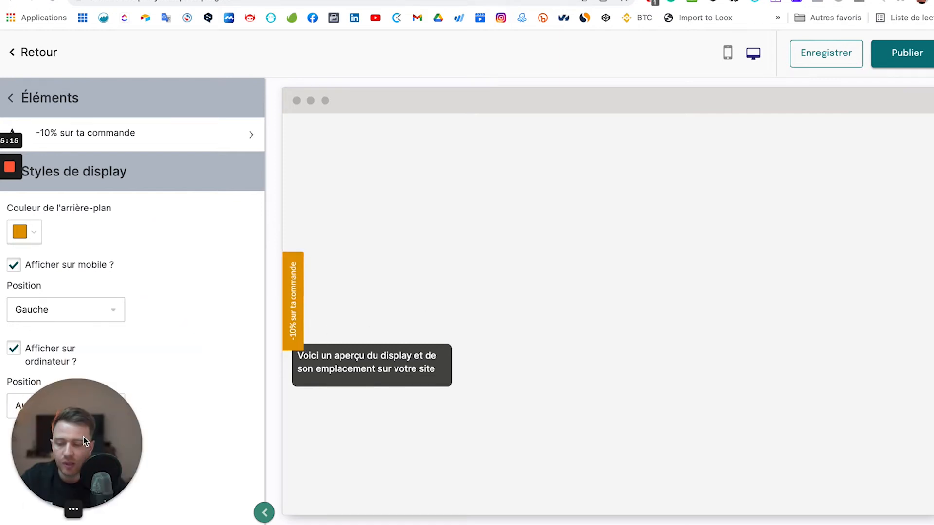
click(11, 98)
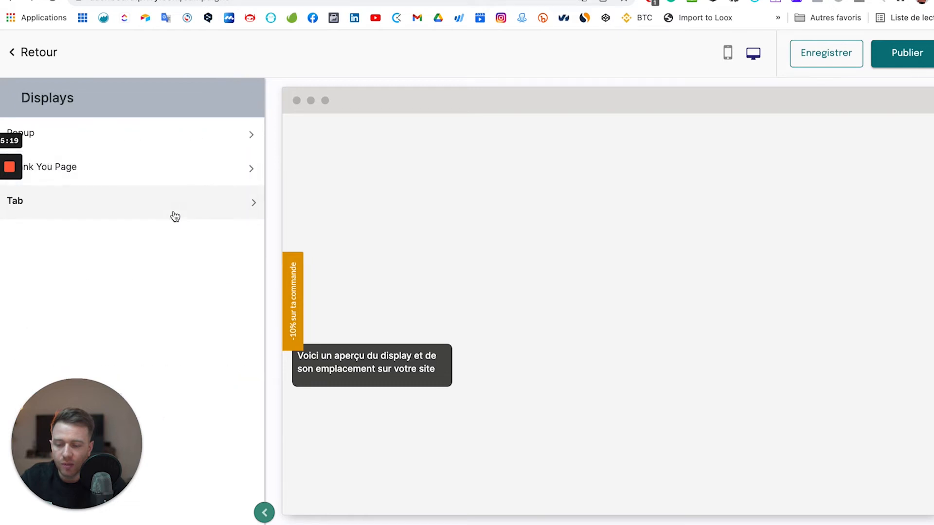
Save the display changes and rename the campaign to 'Popup - formation'.
click(826, 58)
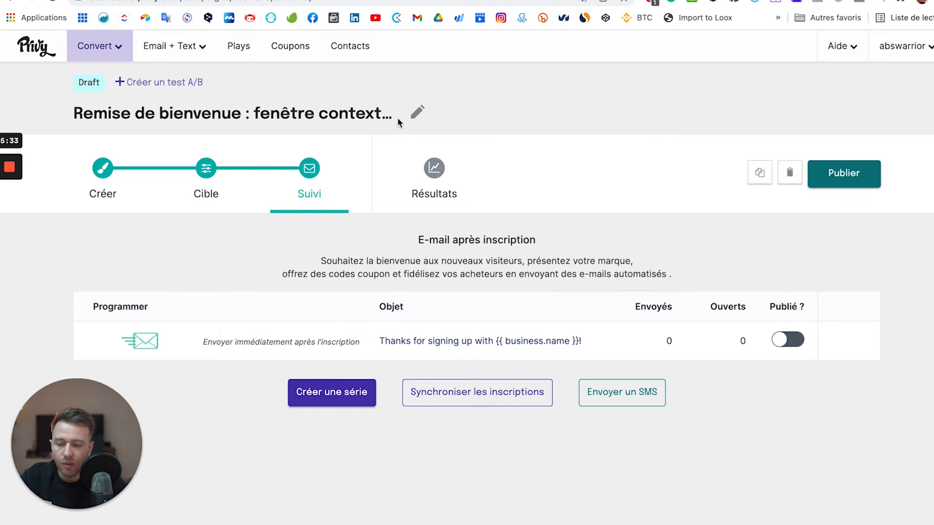
click(416, 117)
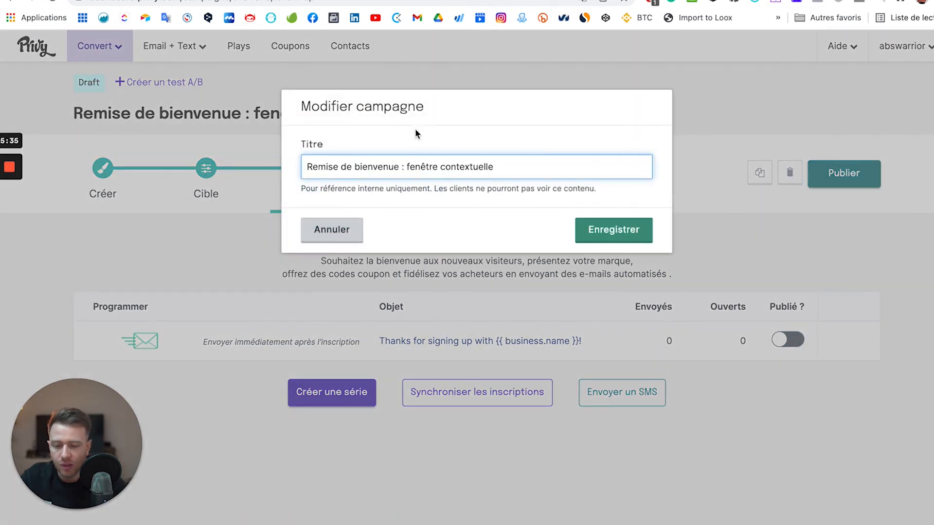
text(Popo u)
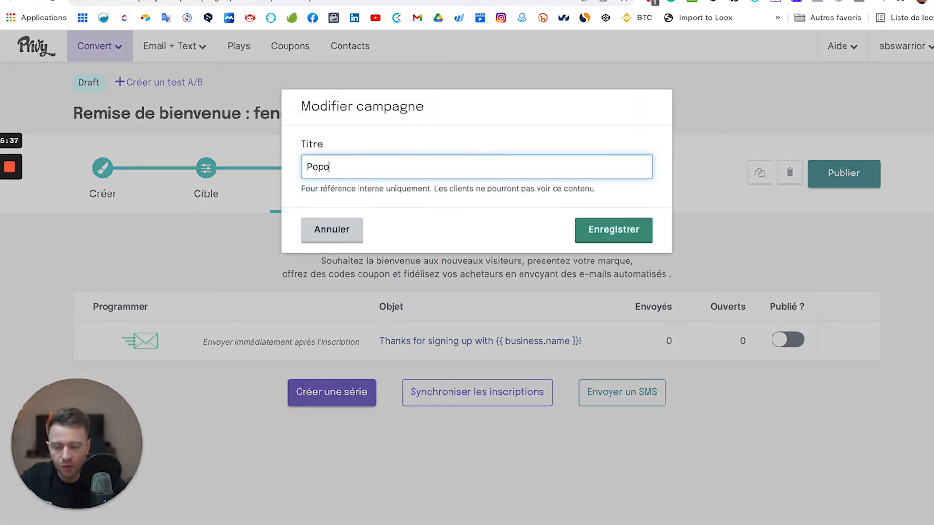
key(BackSpace)
key(BackSpace)
key(BackSpace)
text(up - f)
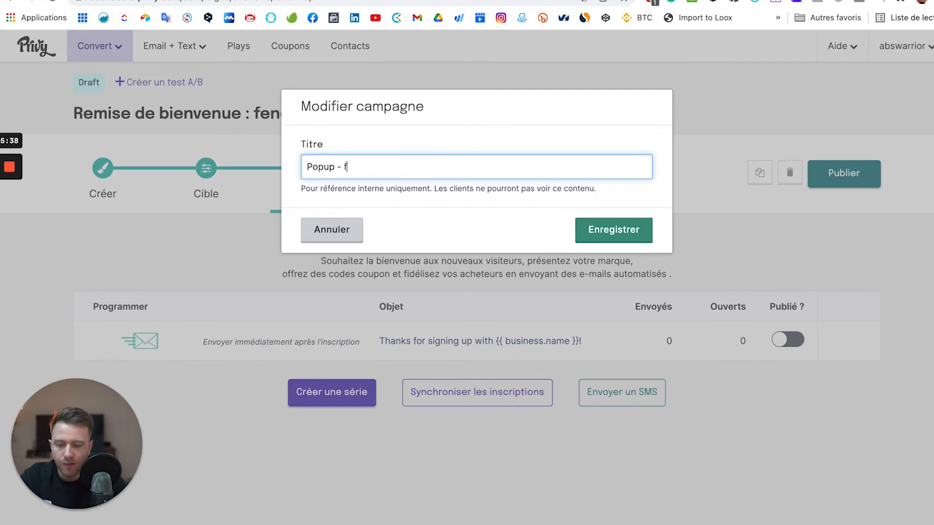
text(ormation)
click(612, 229)
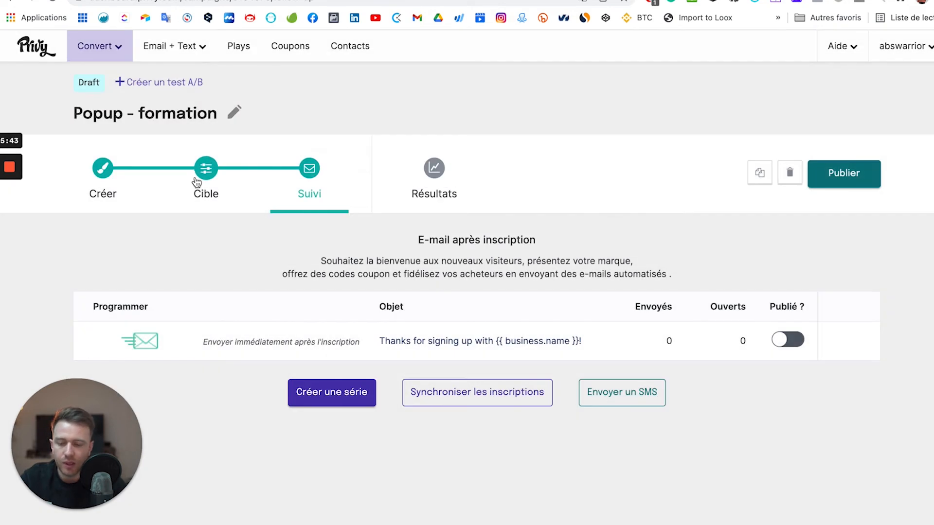
Open the Cible step to view the targeting rules: 10-second delay, once a day.
click(204, 182)
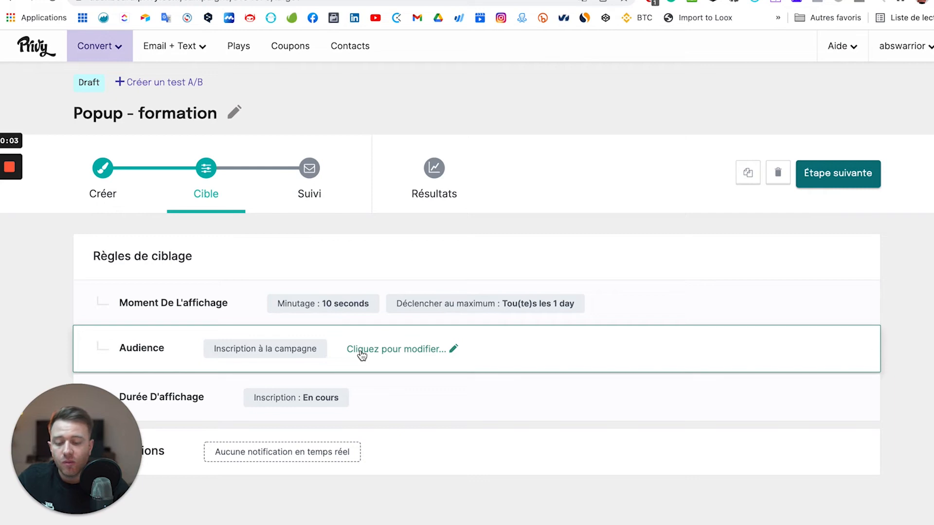
Switch the display timing to exit intent only, unticking the timer and scroll triggers.
click(373, 304)
scroll(474, 313, down, 3)
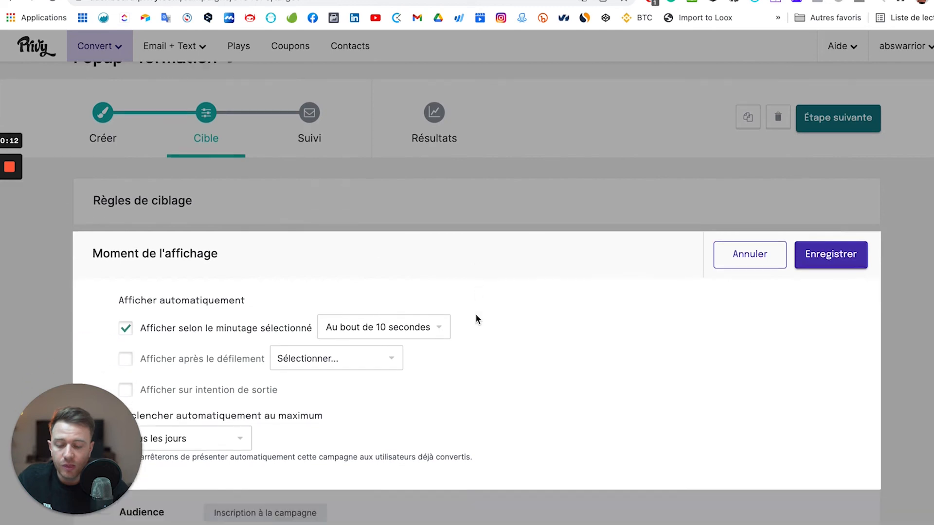
scroll(475, 316, down, 1)
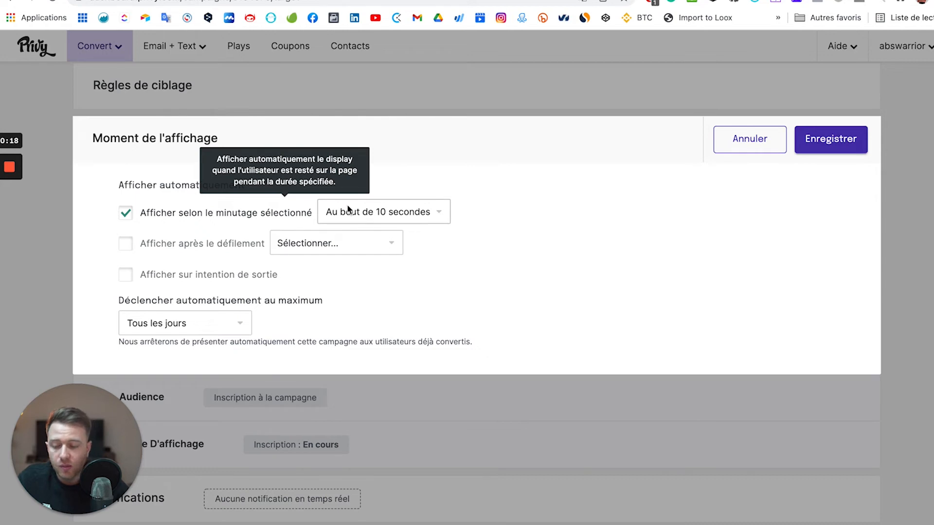
click(127, 245)
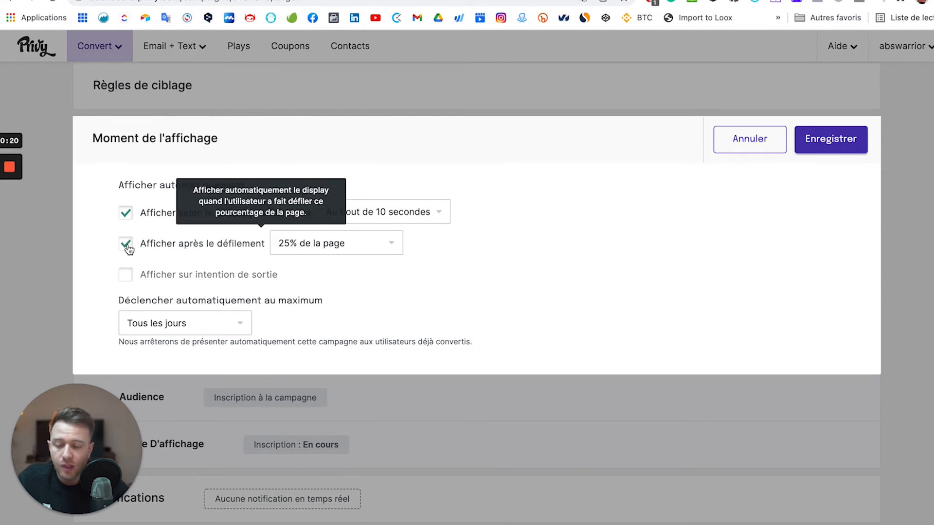
click(316, 243)
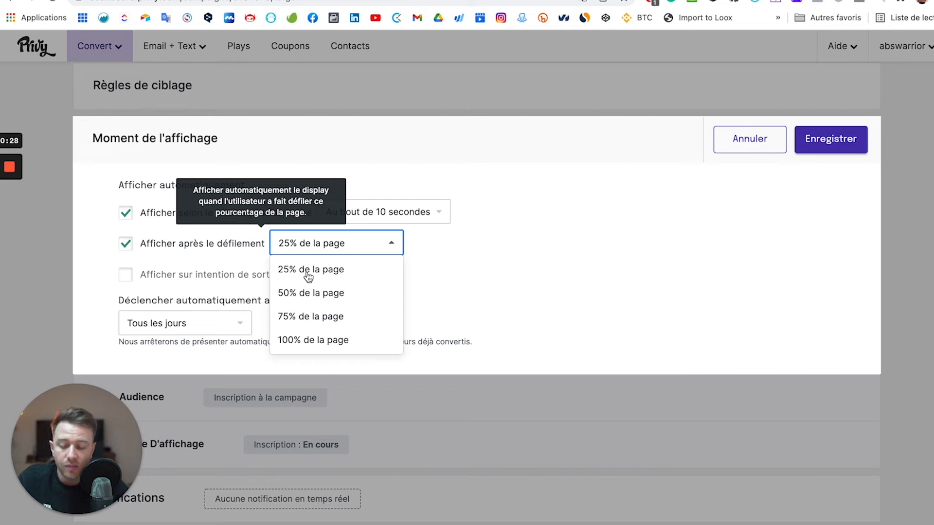
click(336, 271)
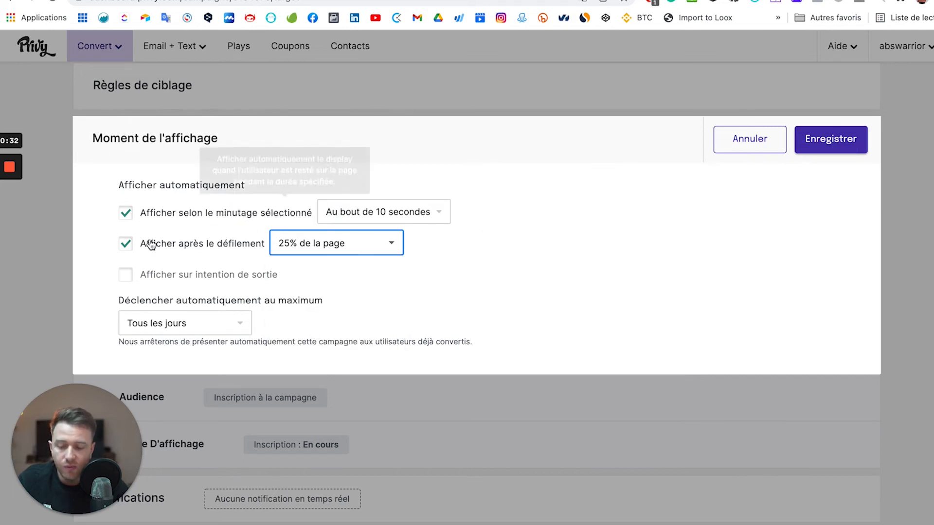
click(126, 221)
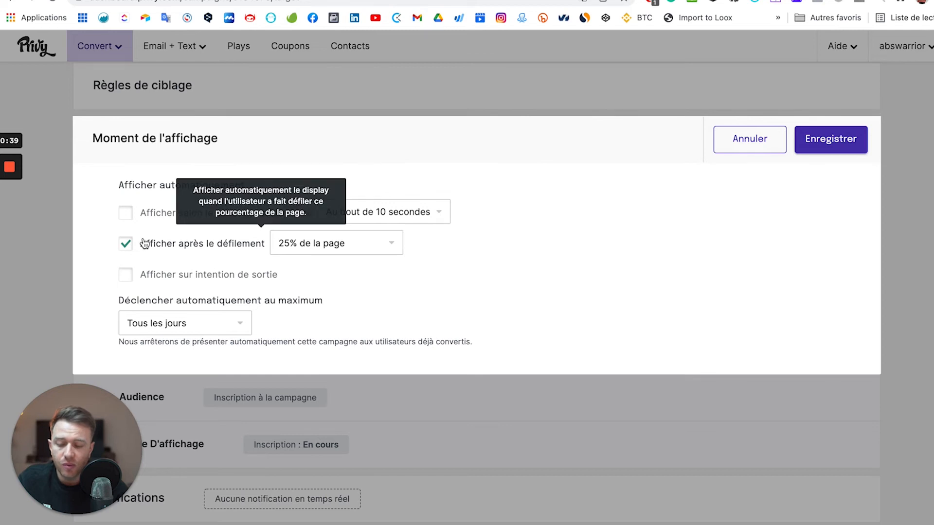
click(126, 245)
click(424, 105)
click(138, 284)
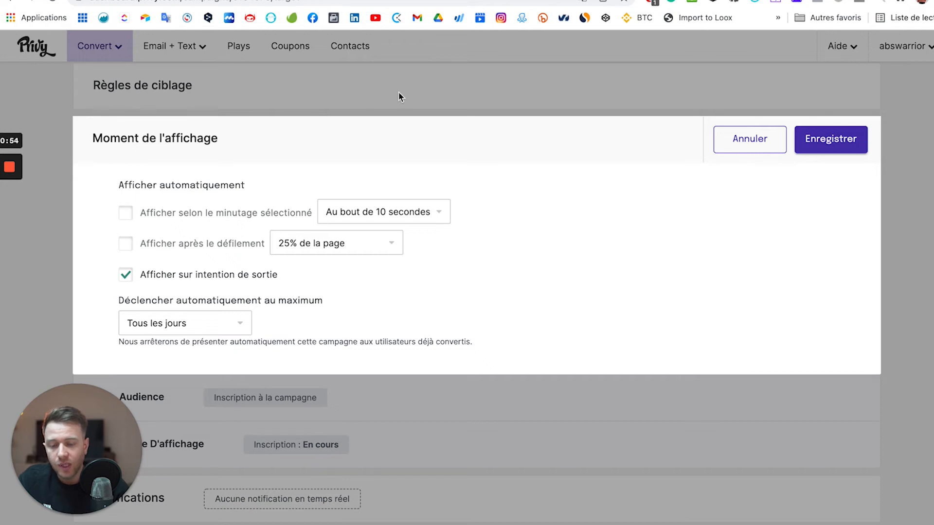
mouse_move(370, 252)
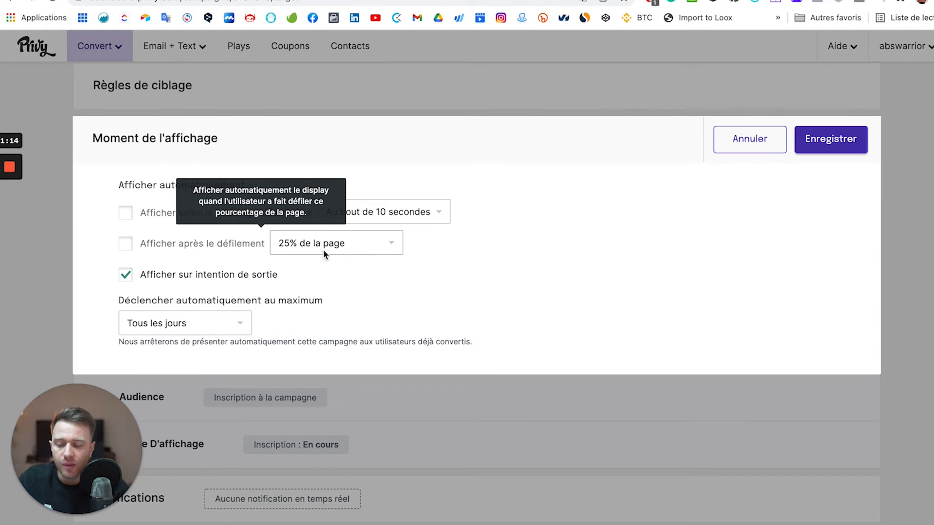
Review the maximum frequency choices, keeping it at once a day.
click(198, 316)
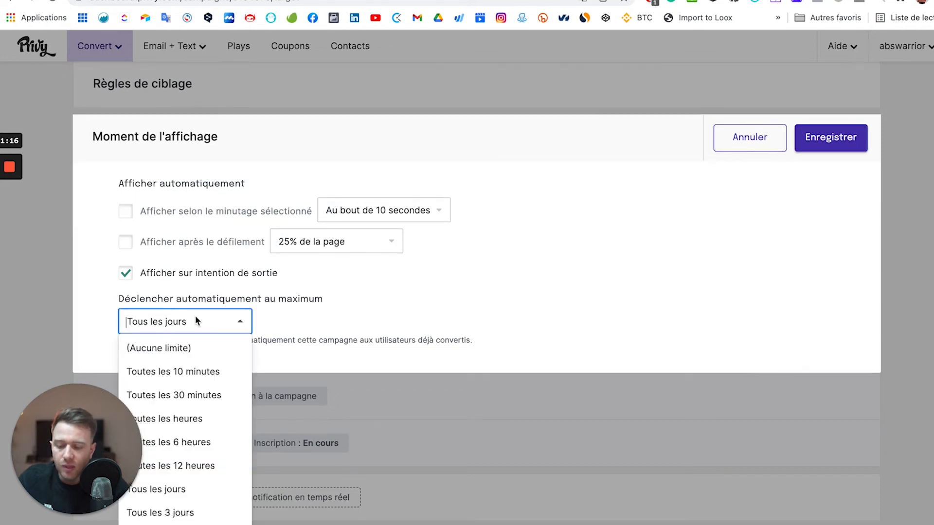
scroll(182, 340, down, 2)
scroll(180, 370, up, 1)
scroll(212, 375, up, 1)
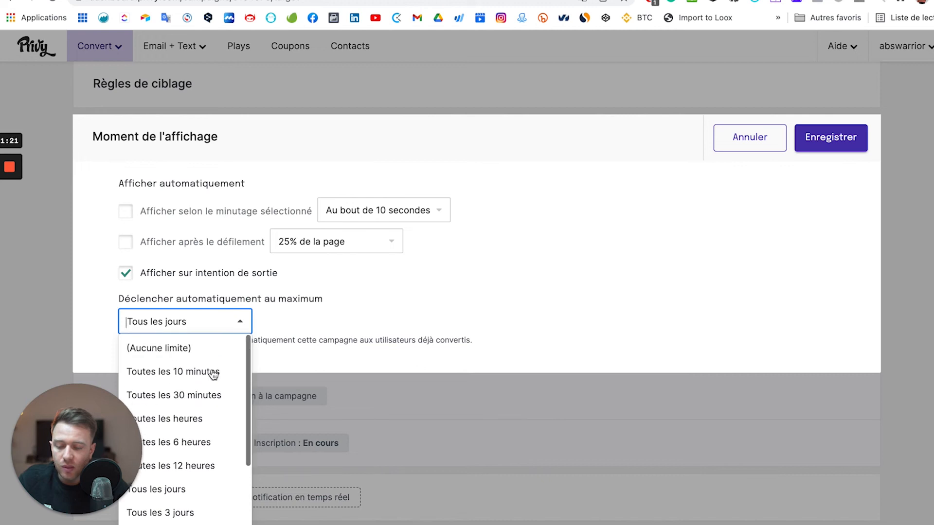
scroll(204, 445, down, 3)
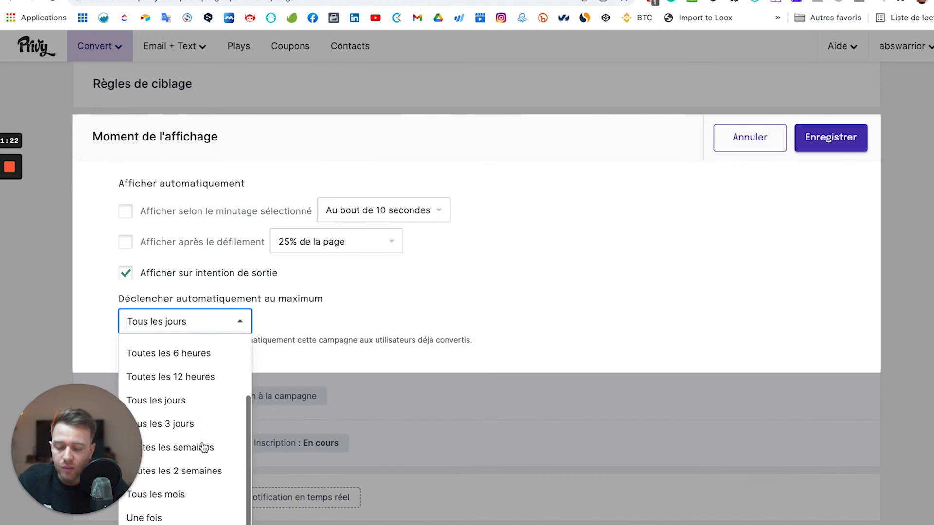
click(361, 325)
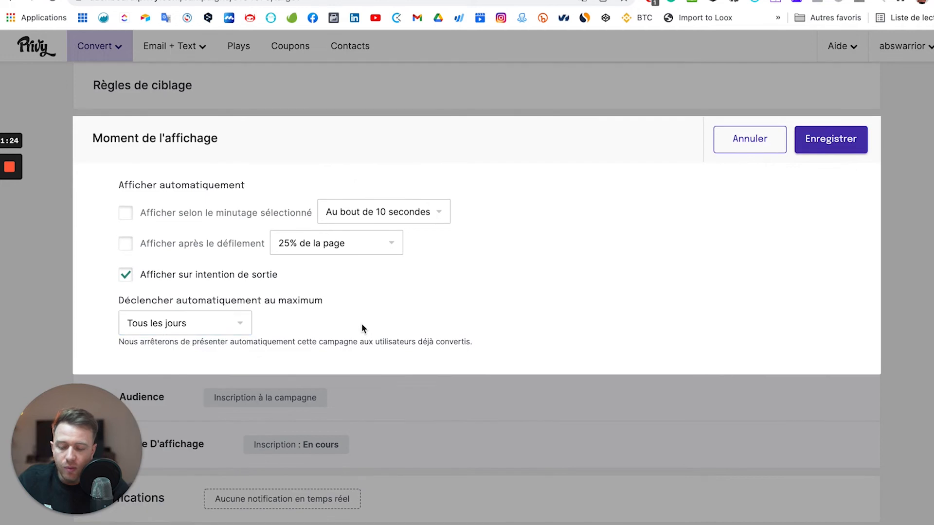
click(240, 324)
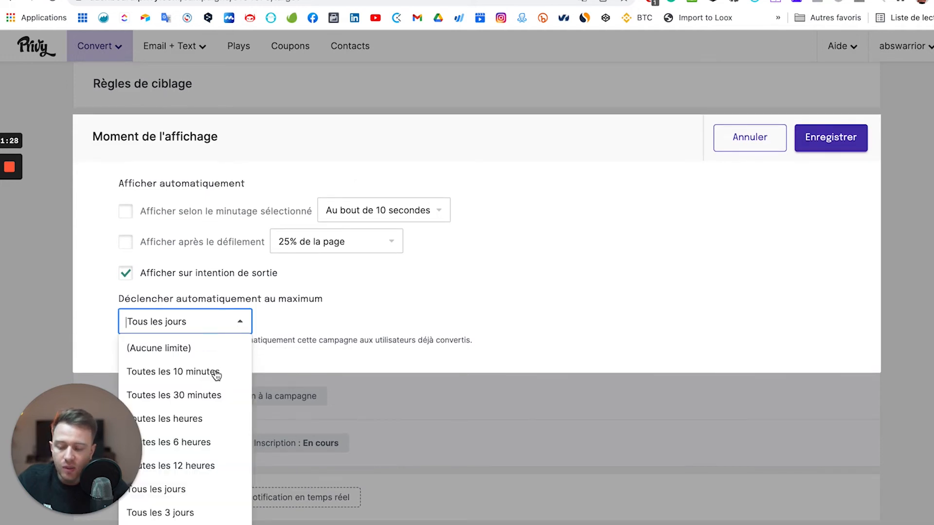
click(247, 308)
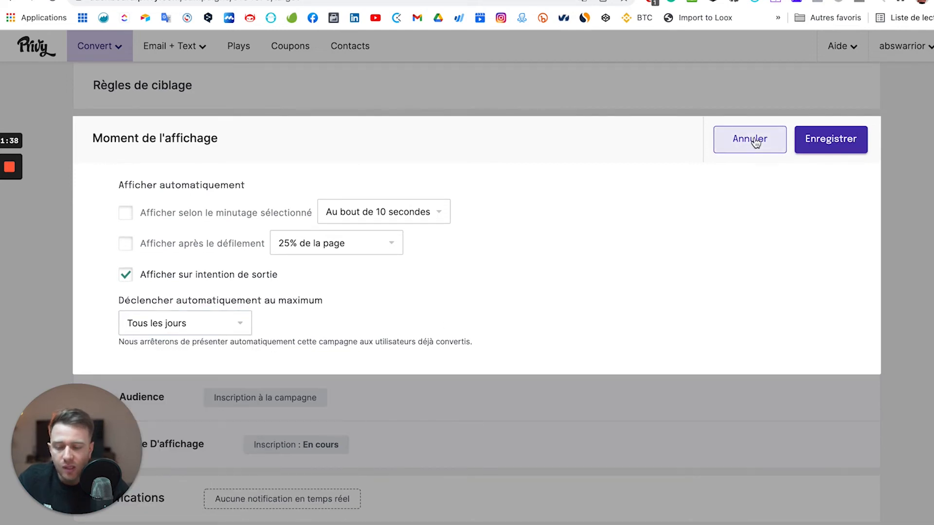
Replace the exit-intent trigger with a 10-second timer and save the timing settings.
click(136, 274)
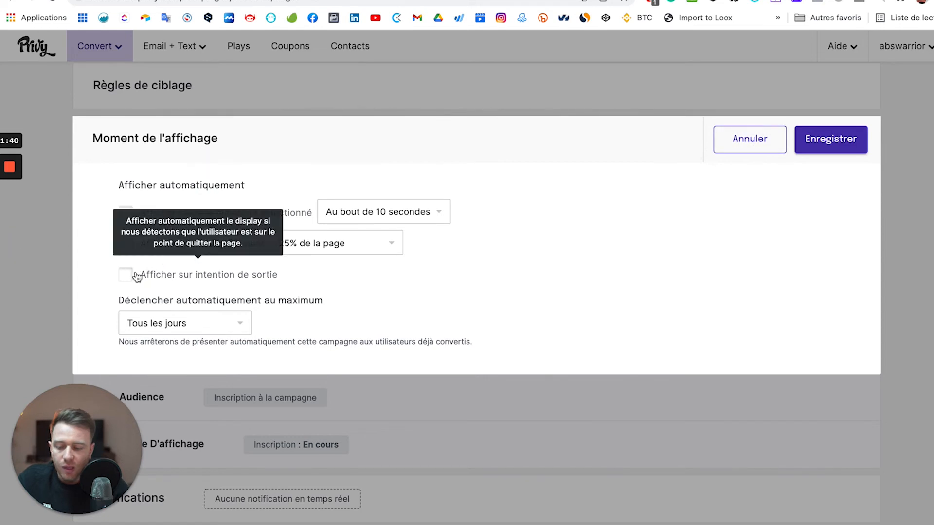
click(126, 212)
click(354, 213)
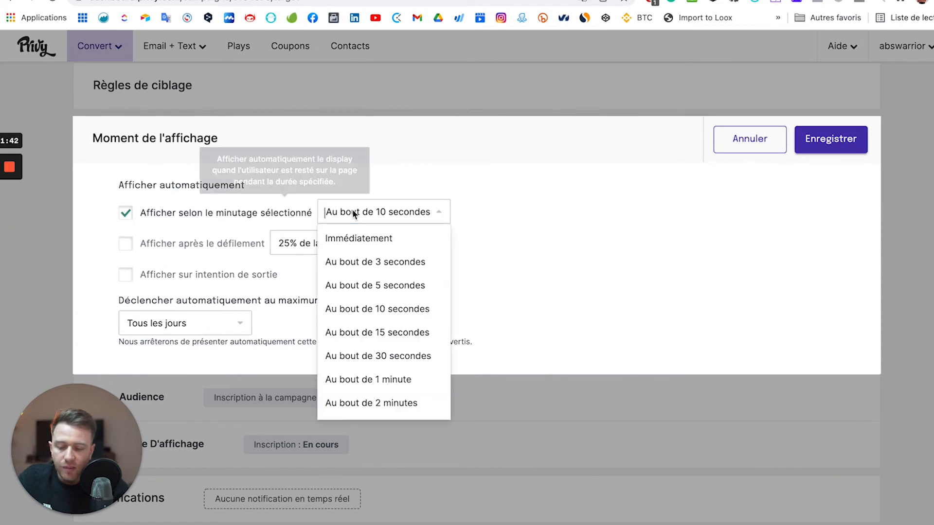
click(357, 263)
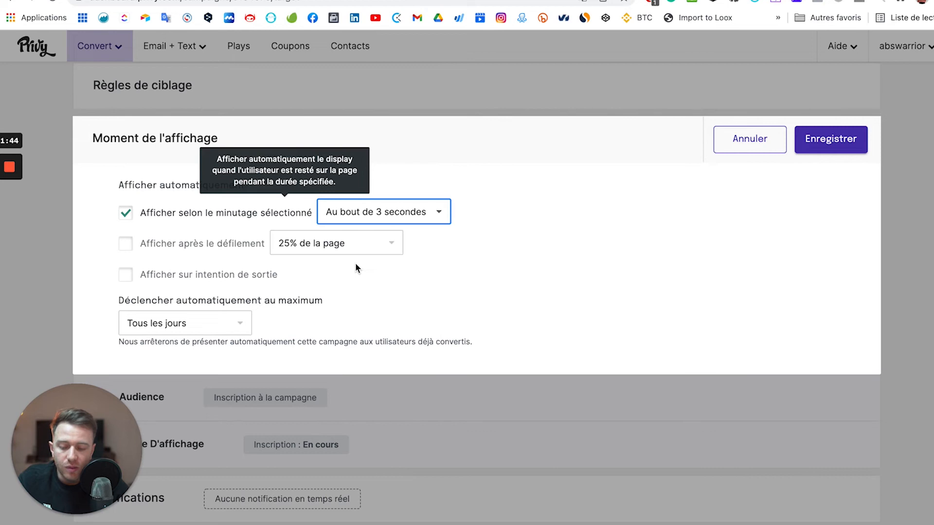
click(680, 242)
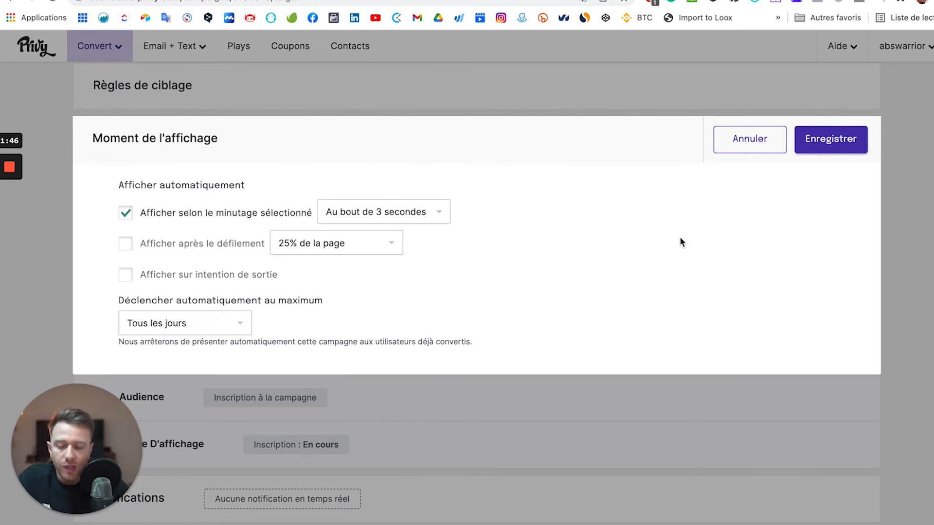
click(389, 217)
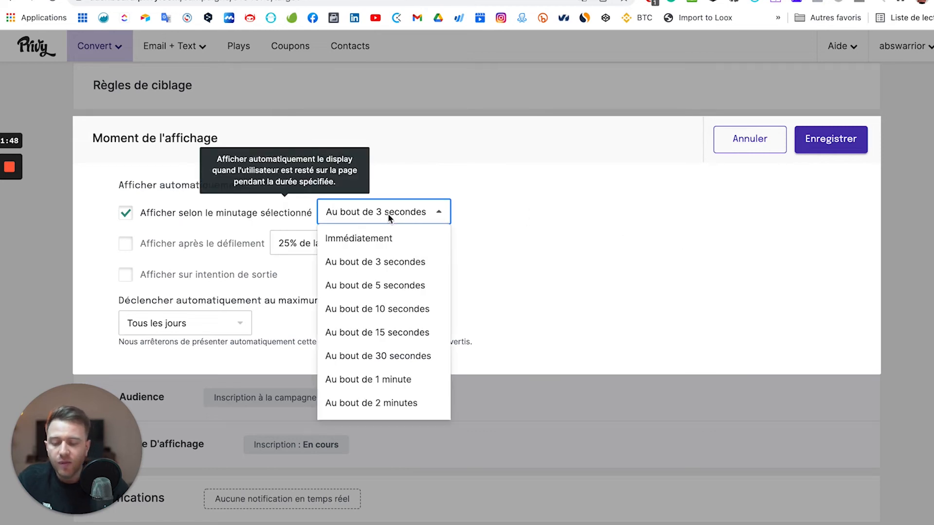
click(398, 308)
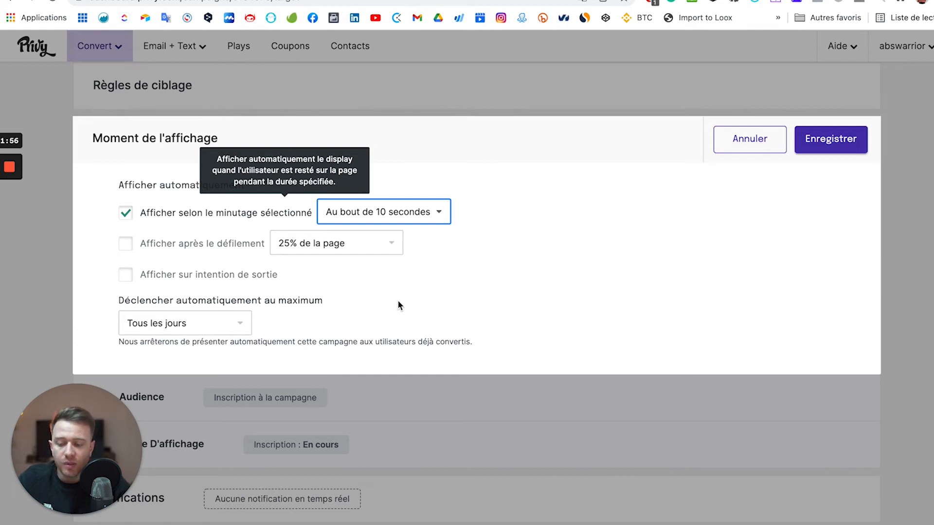
click(832, 139)
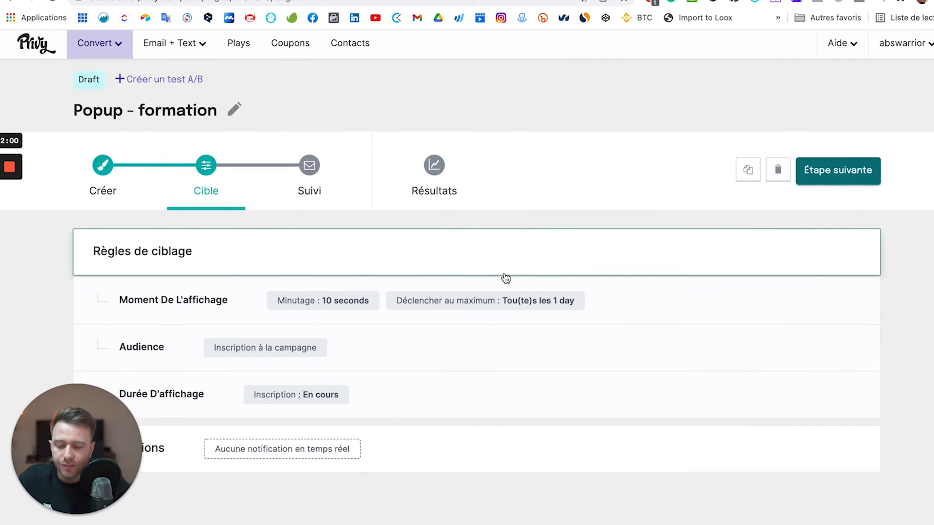
click(370, 351)
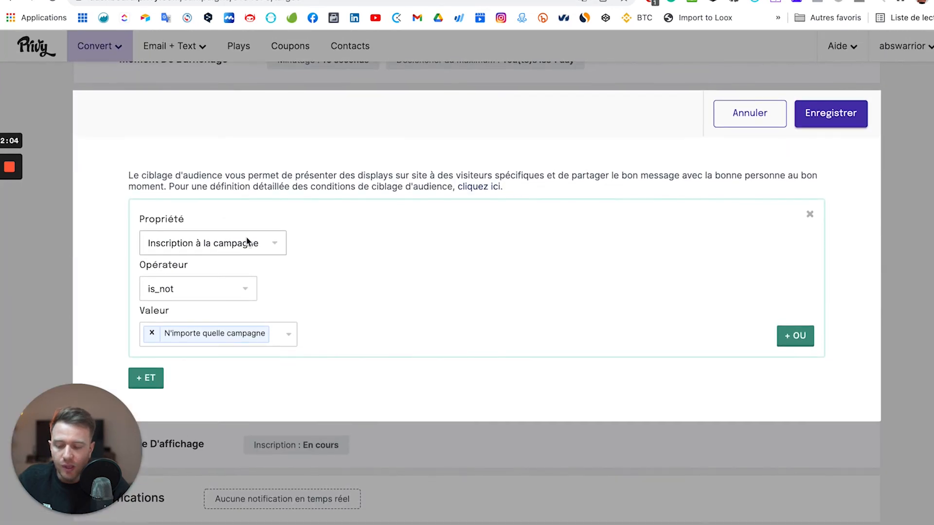
click(248, 242)
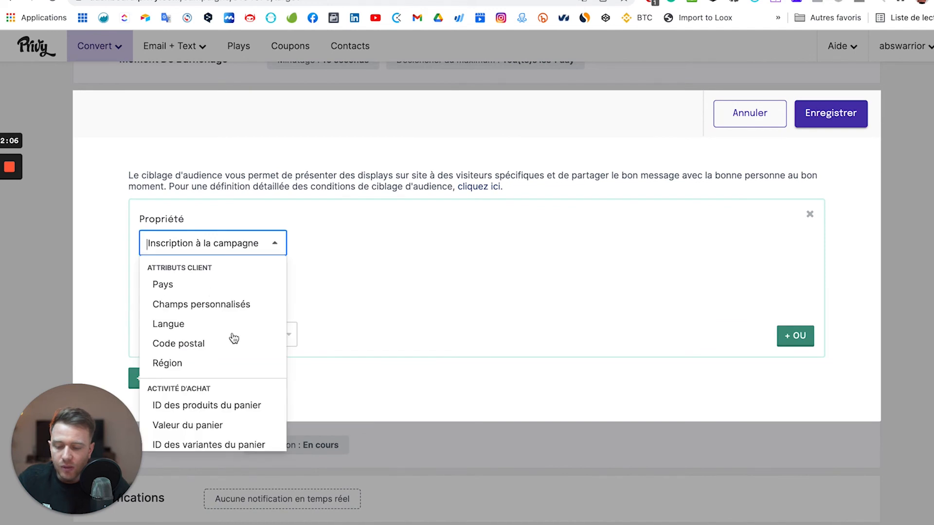
scroll(232, 338, down, 2)
click(445, 245)
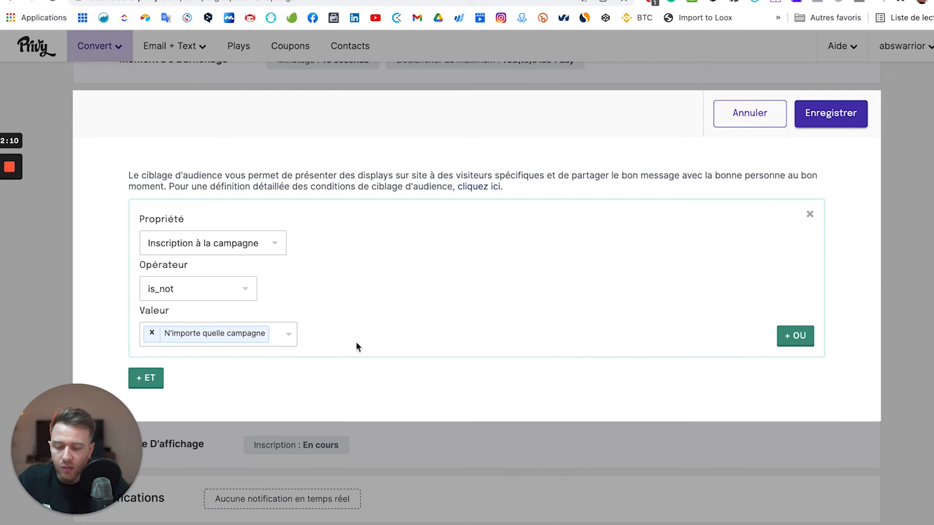
click(844, 112)
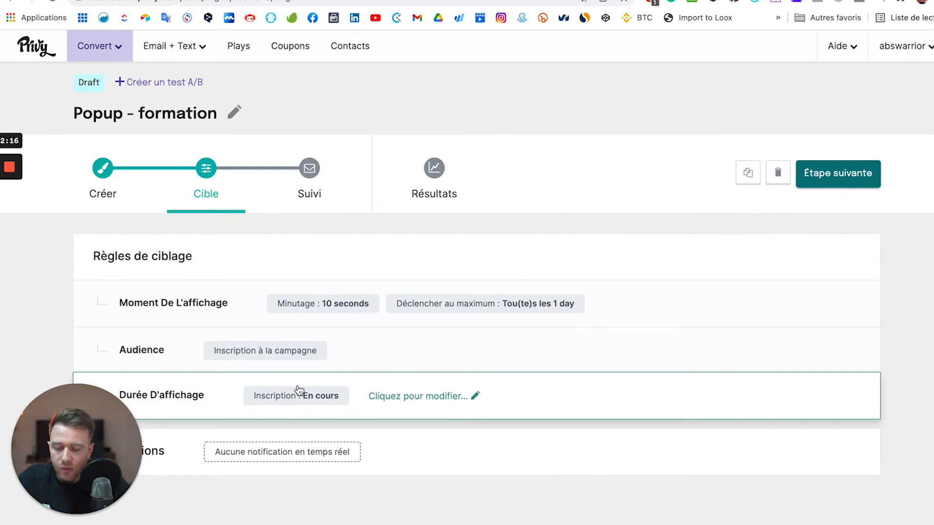
click(408, 398)
scroll(343, 374, down, 1)
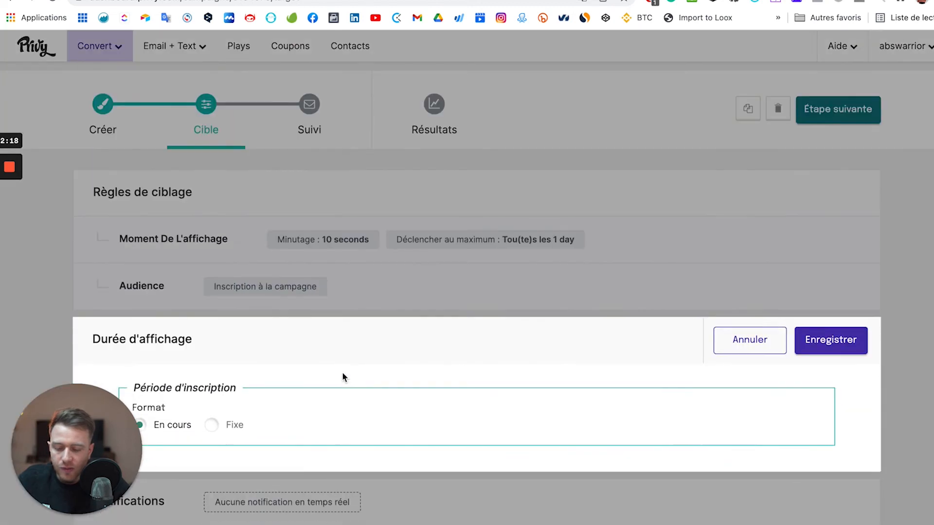
click(212, 423)
scroll(213, 425, down, 2)
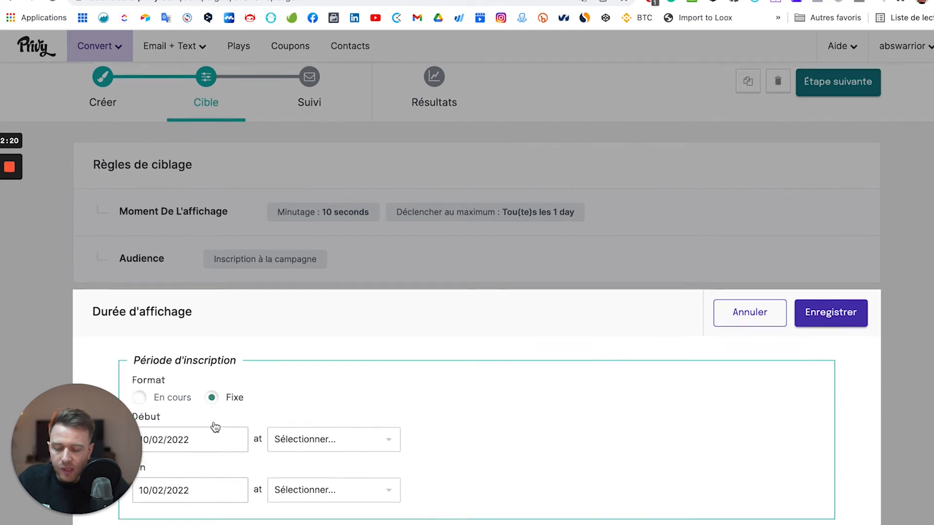
click(209, 359)
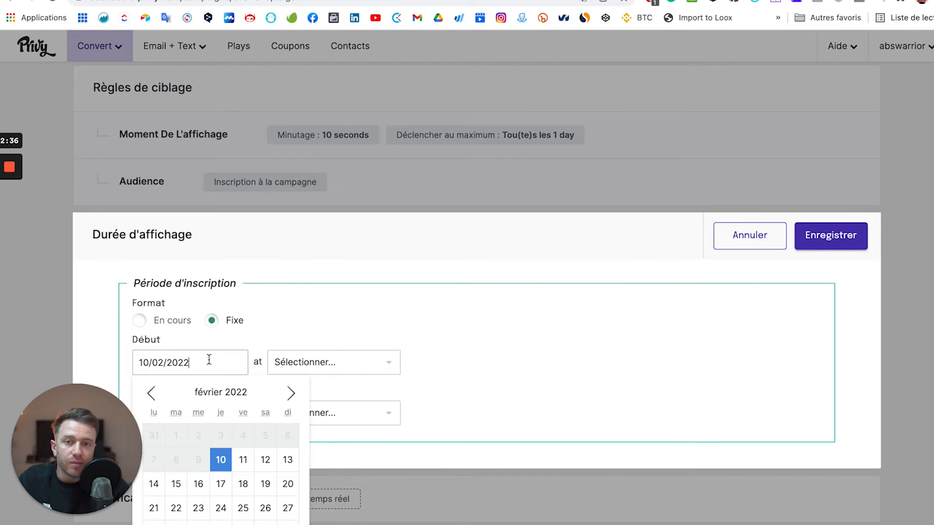
click(662, 319)
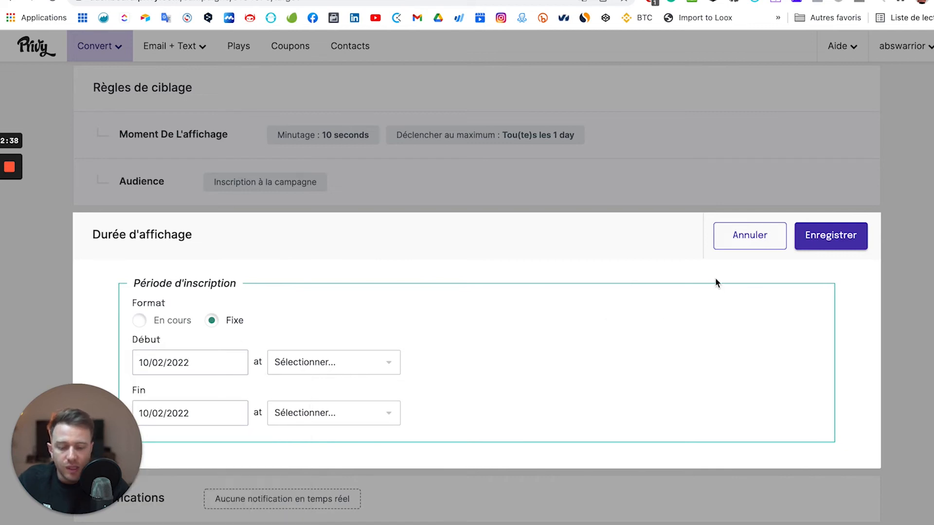
click(729, 243)
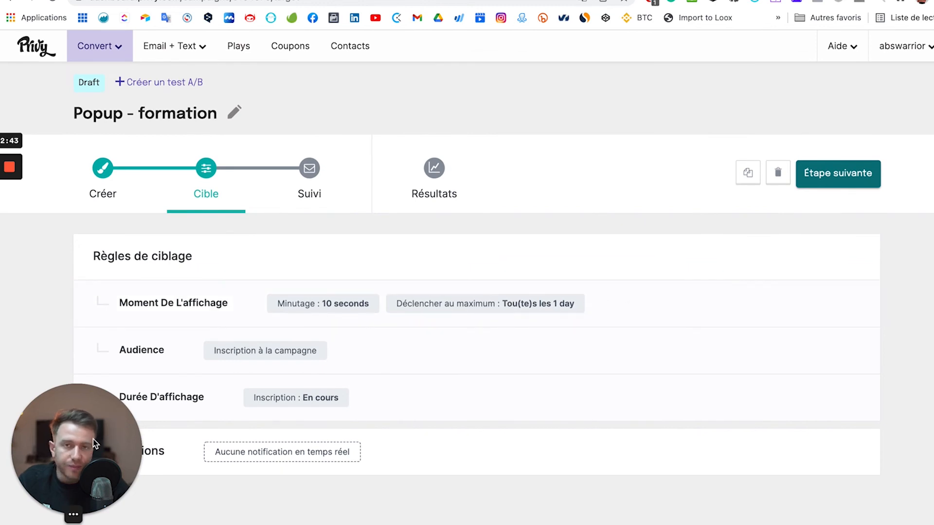
Advance the campaign from the Cible targeting step to the Suivi follow-up step.
drag(92, 440, 77, 306)
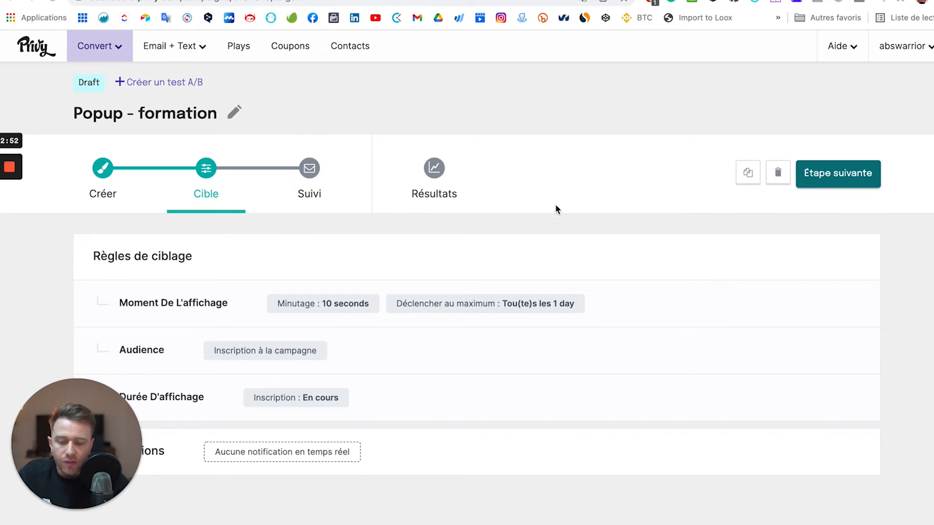
click(852, 179)
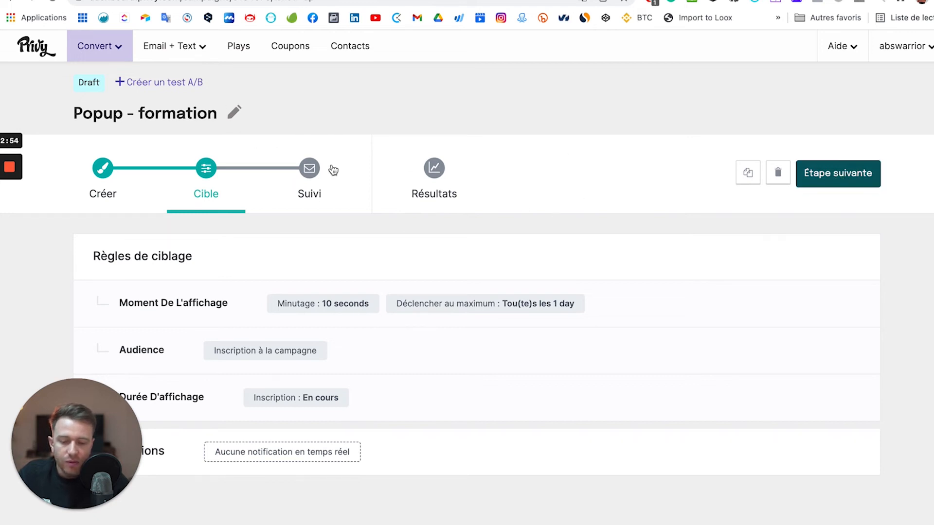
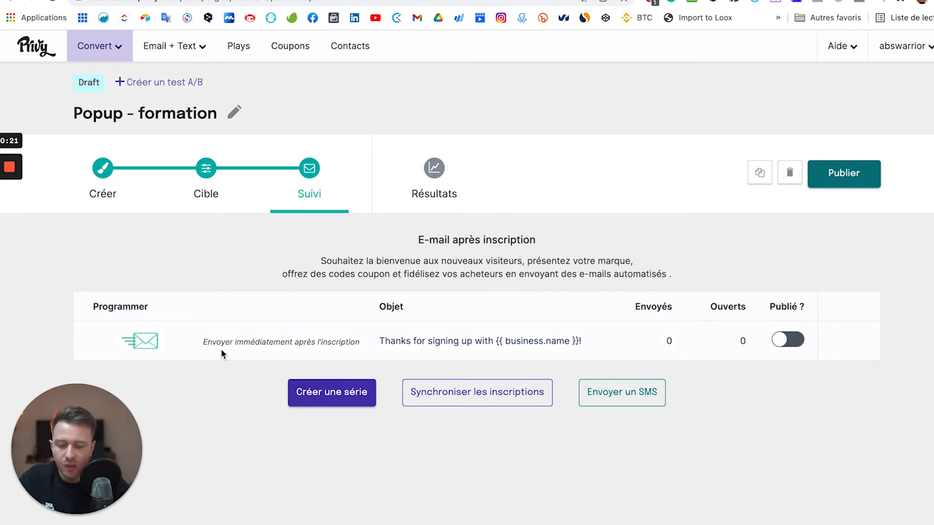
Open the follow-up email and change its reply-to address to the shop's info address.
click(444, 347)
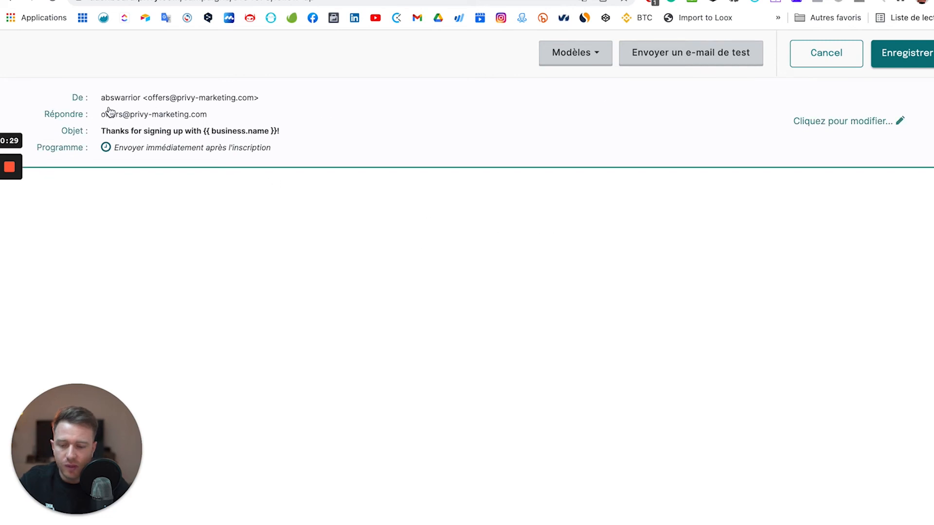
click(815, 121)
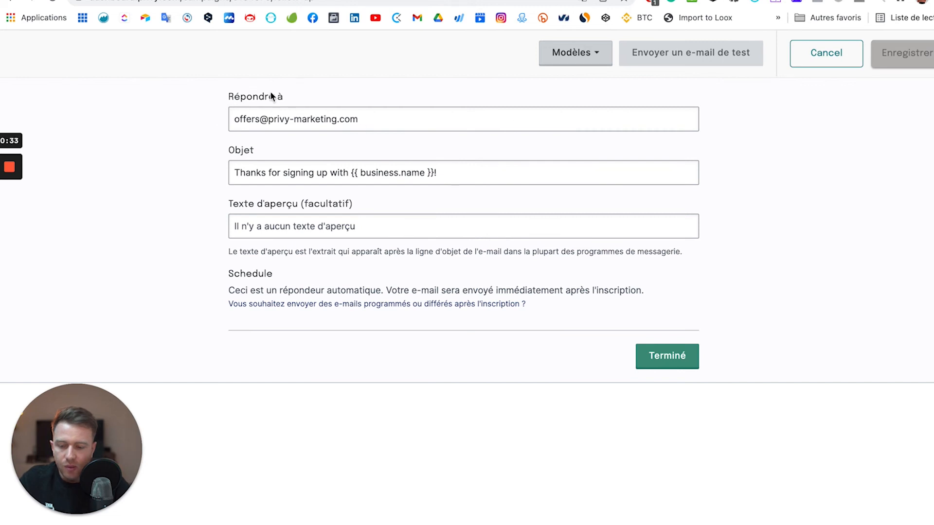
triple_click(261, 119)
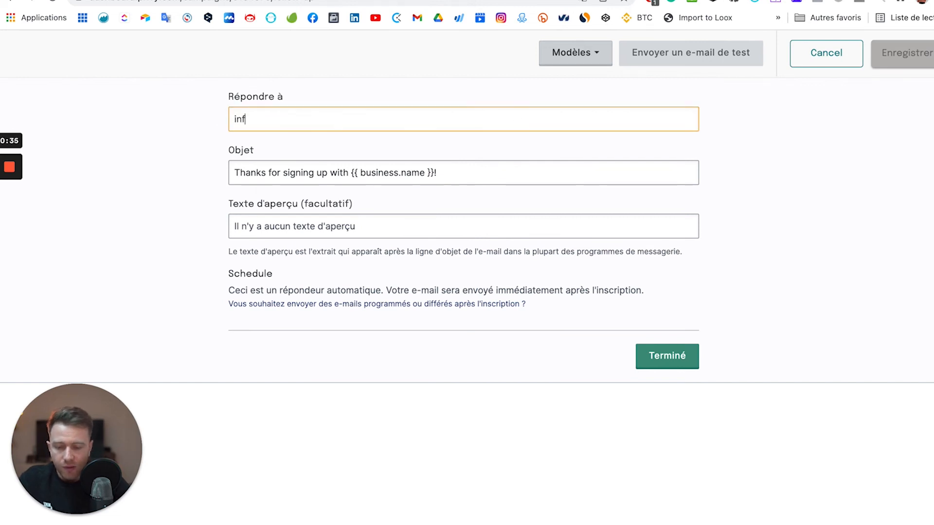
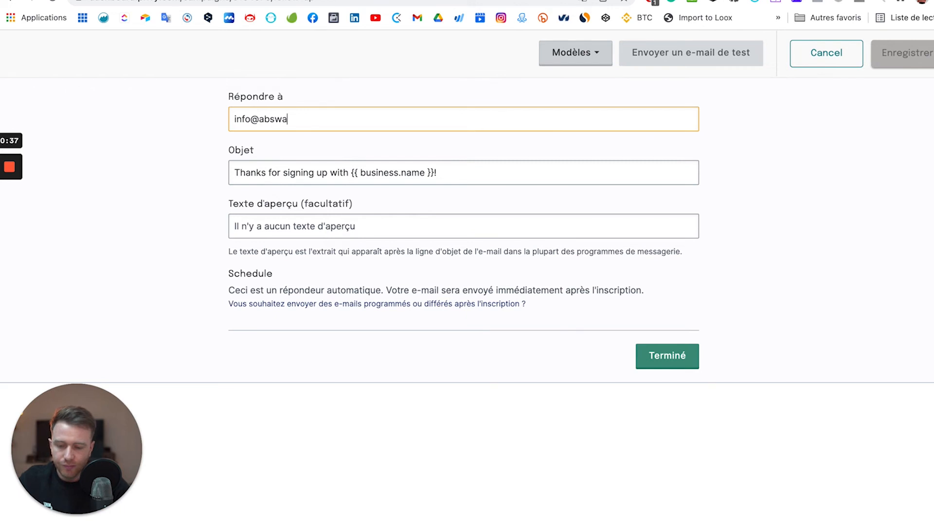
click(182, 181)
Rewrite the subject as 'Ton cadeau est disponible dans cet e-mail' and confirm the sender details.
click(336, 175)
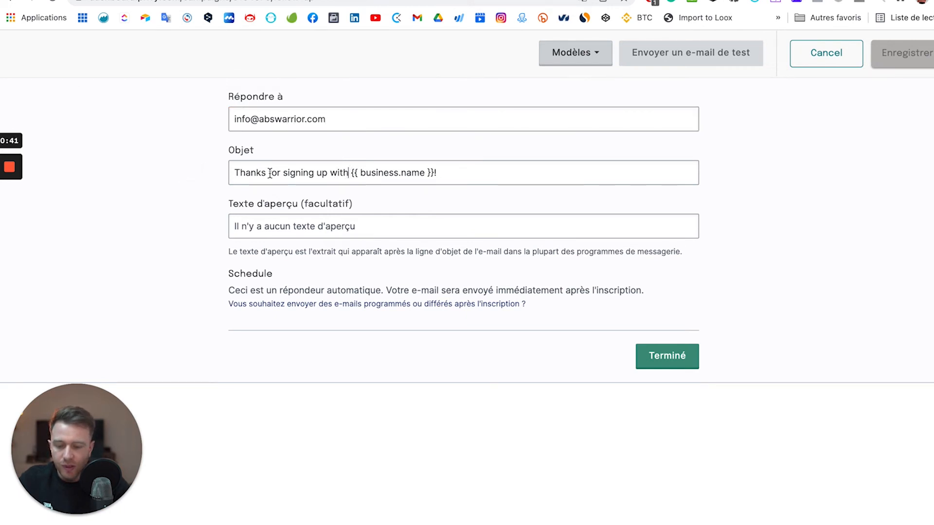
drag(348, 174, 221, 178)
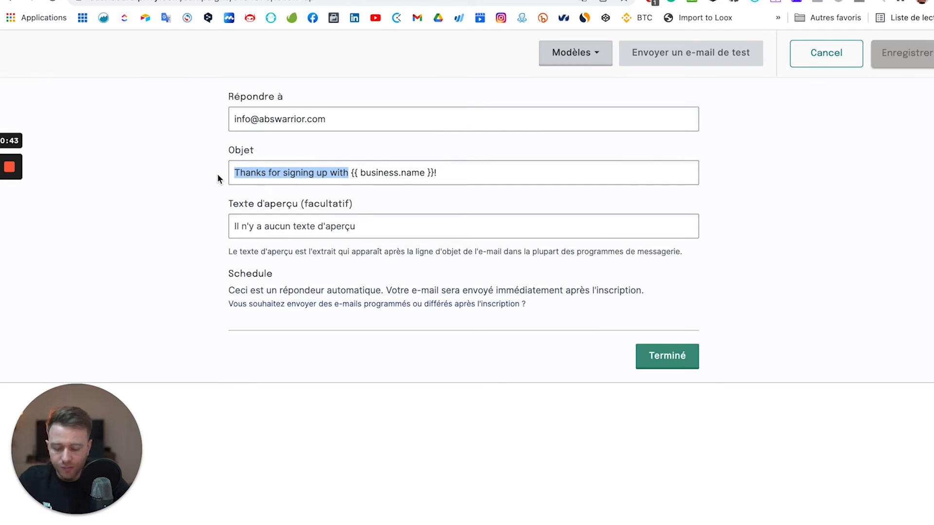
text(Ton cadeau est disponible)
shift+click(465, 176)
key(BackSpace)
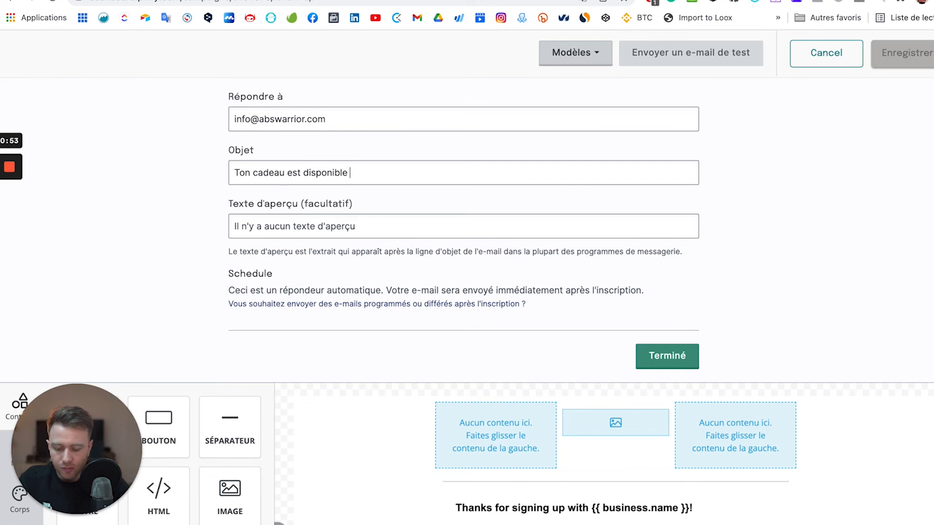
text(dans cet e-mail)
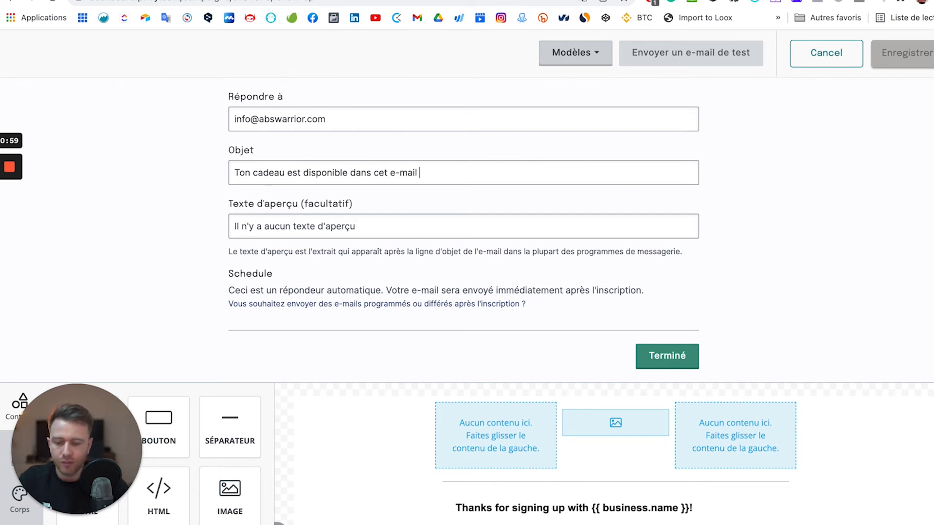
key(ctrl+super+space)
key(Escape)
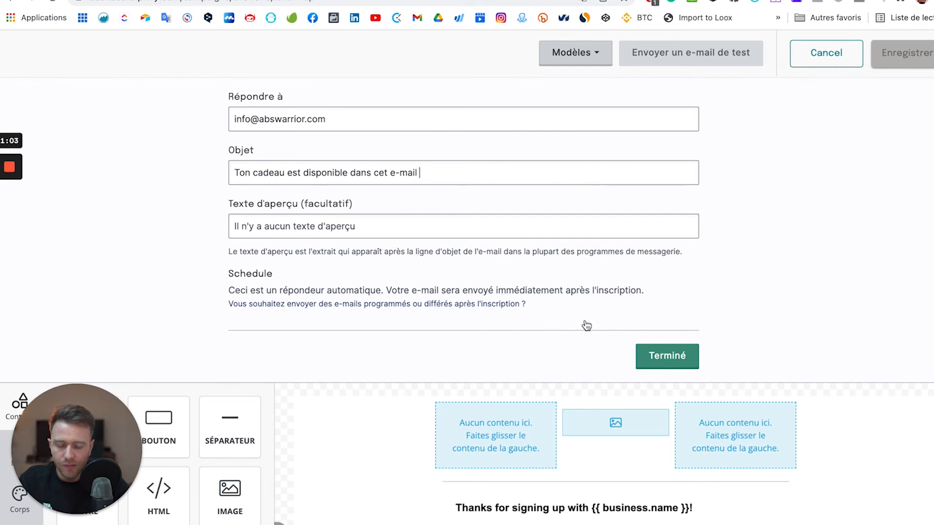
click(648, 355)
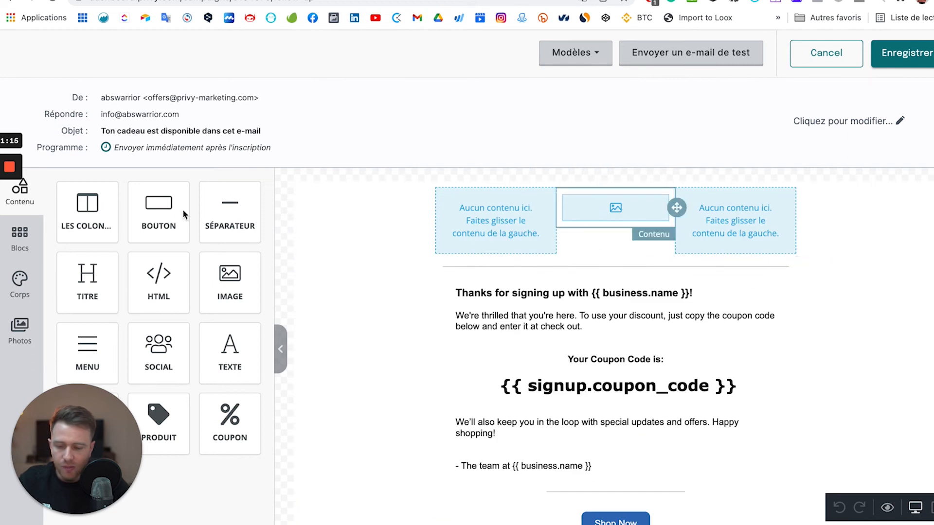
Upload Logo-Pinterest-1.jpeg from the lucie paris folder into the email's top image block.
click(621, 211)
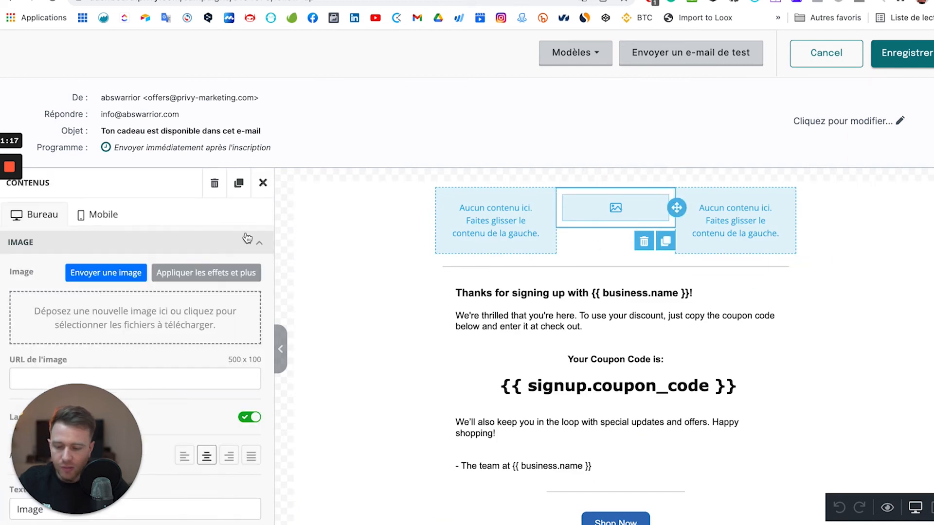
click(263, 183)
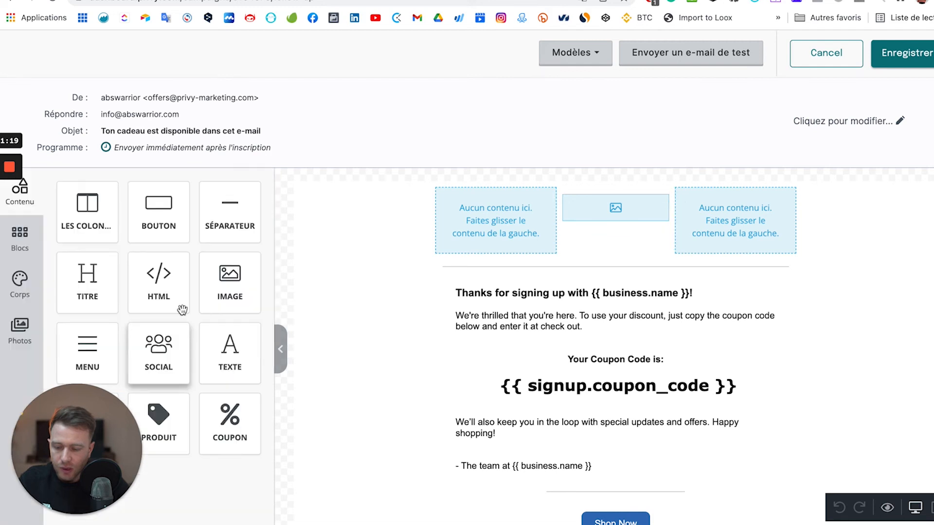
click(617, 209)
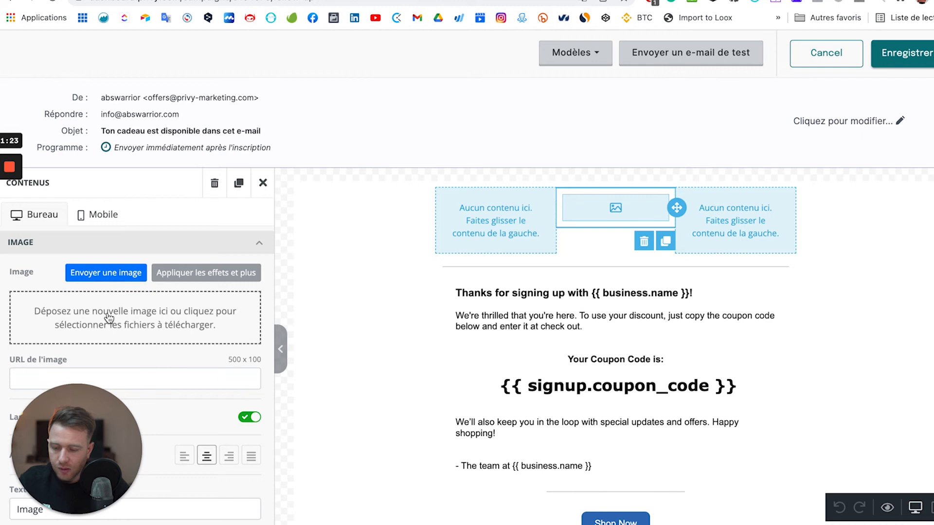
click(183, 319)
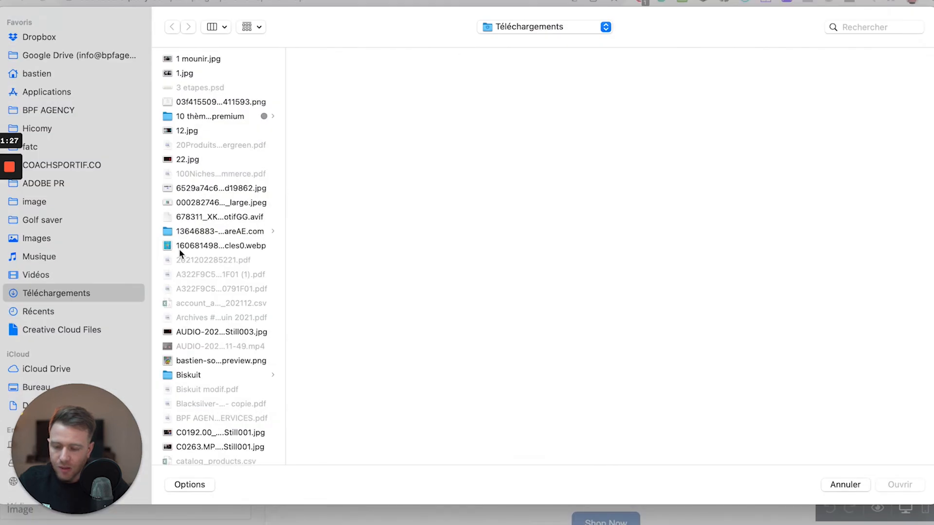
scroll(177, 333, down, 15)
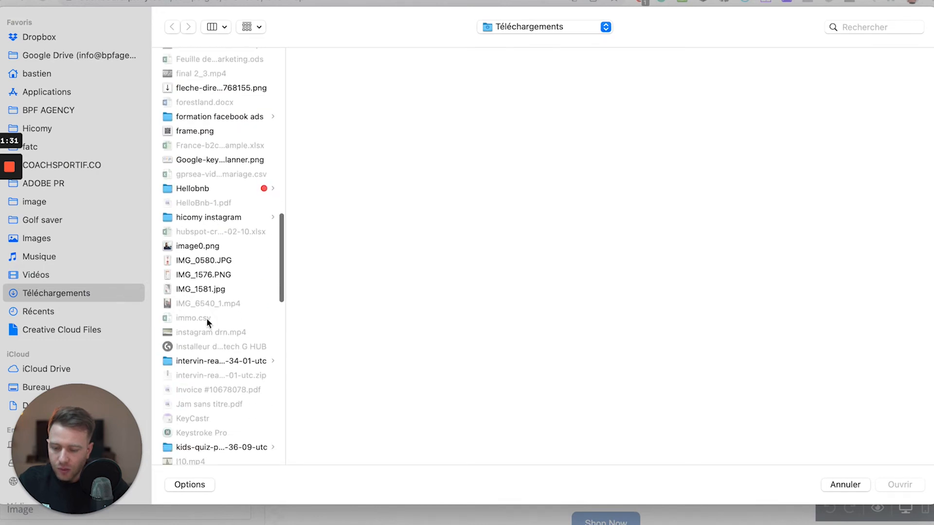
scroll(206, 318, down, 8)
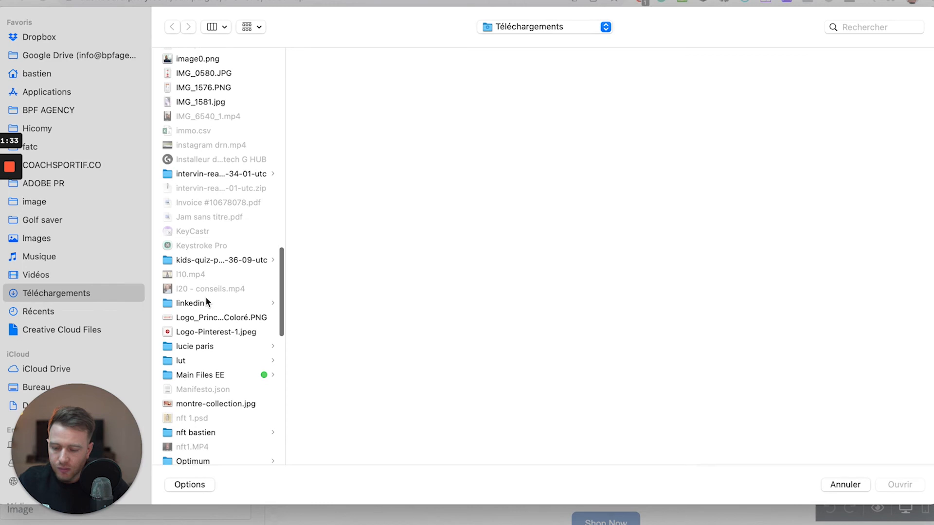
click(194, 346)
click(193, 332)
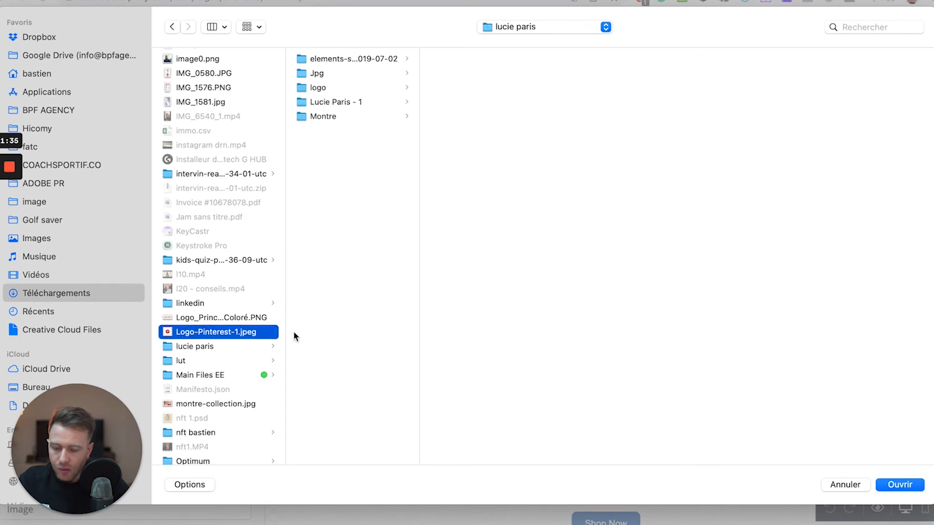
click(900, 485)
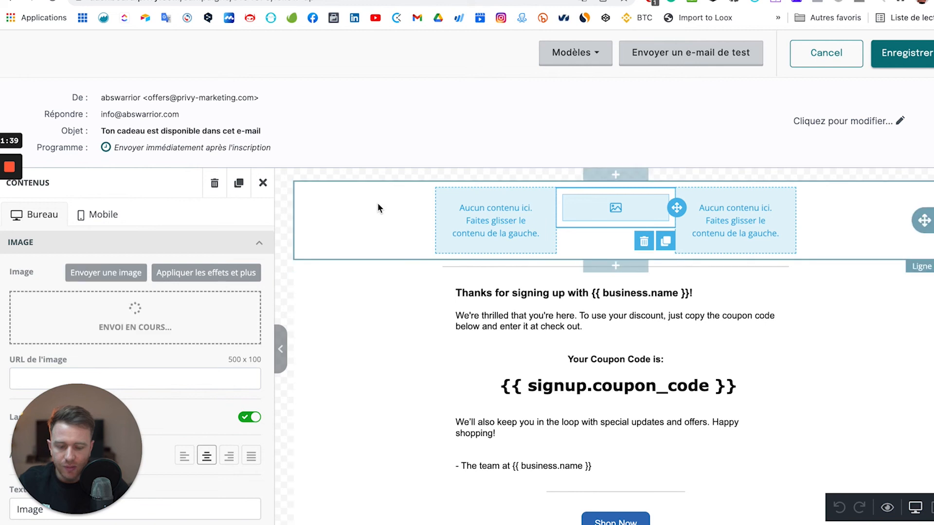
scroll(217, 350, down, 2)
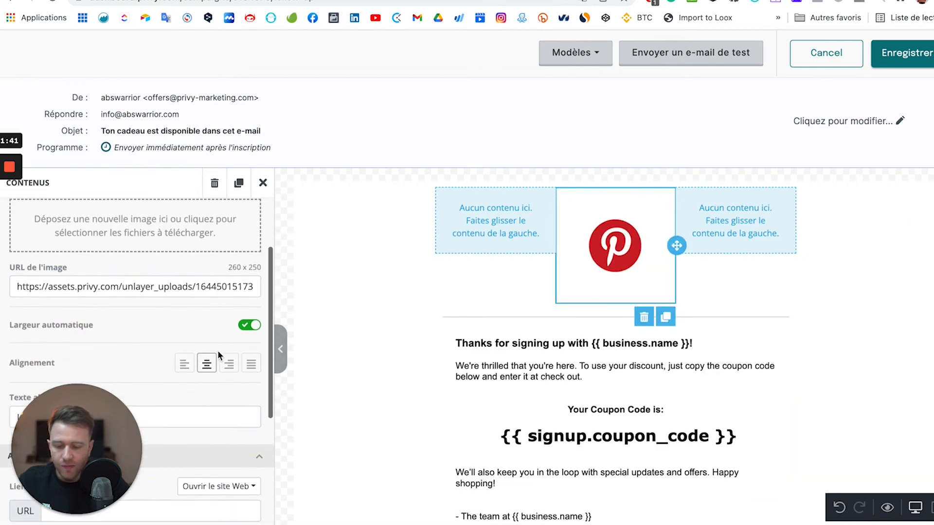
Remove the Pinterest image row and replace the coupon-code placeholder with WARRIOR10.
click(651, 321)
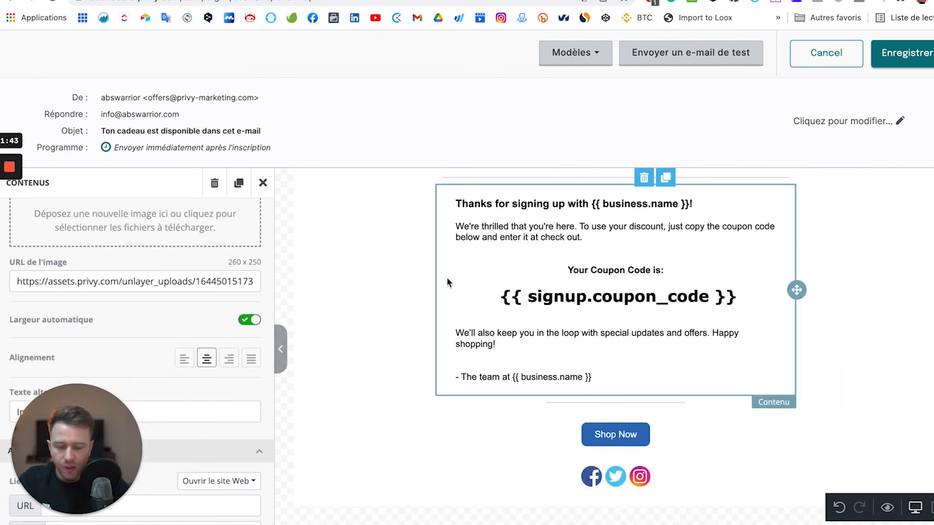
click(573, 231)
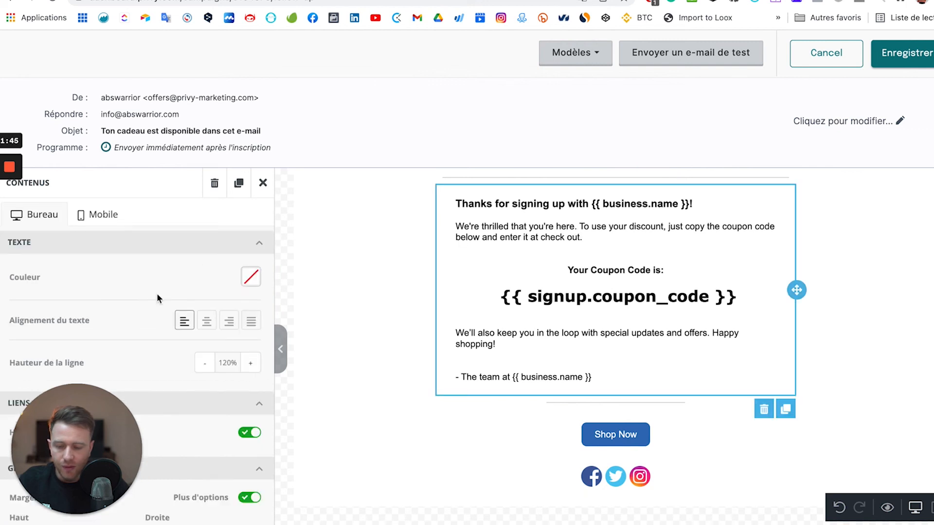
scroll(157, 296, down, 2)
scroll(156, 293, down, 1)
scroll(156, 293, up, 5)
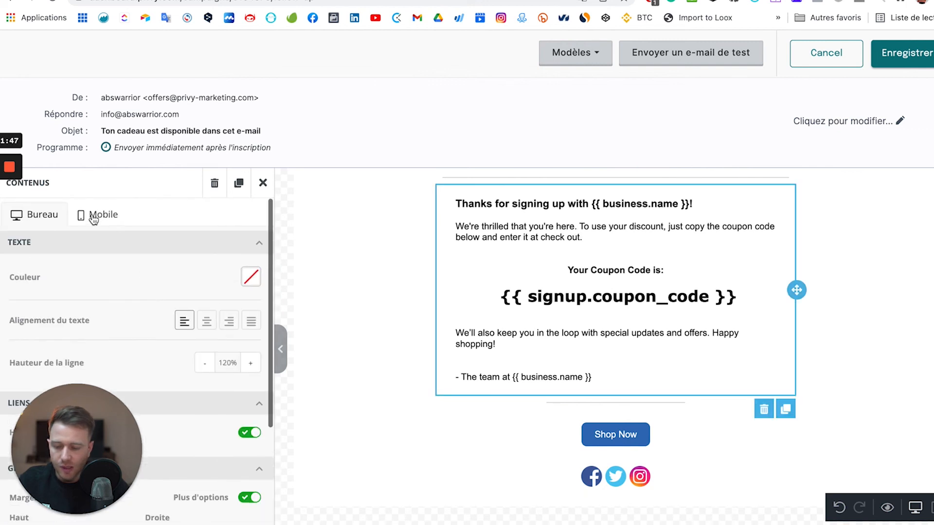
click(558, 214)
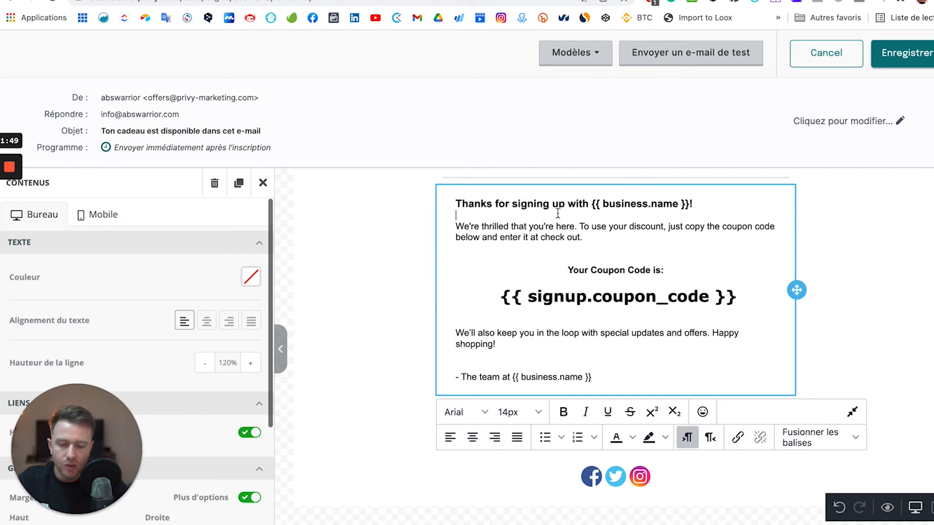
click(552, 296)
click(631, 309)
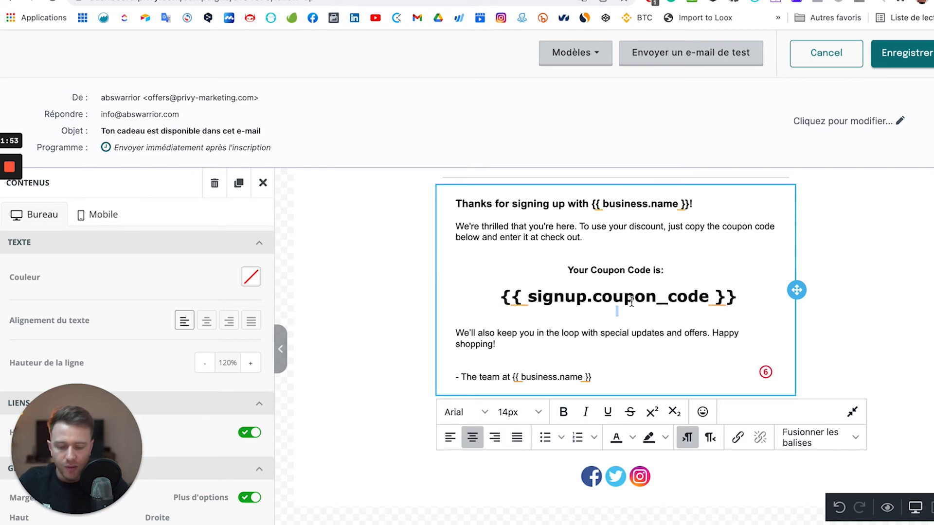
triple_click(631, 299)
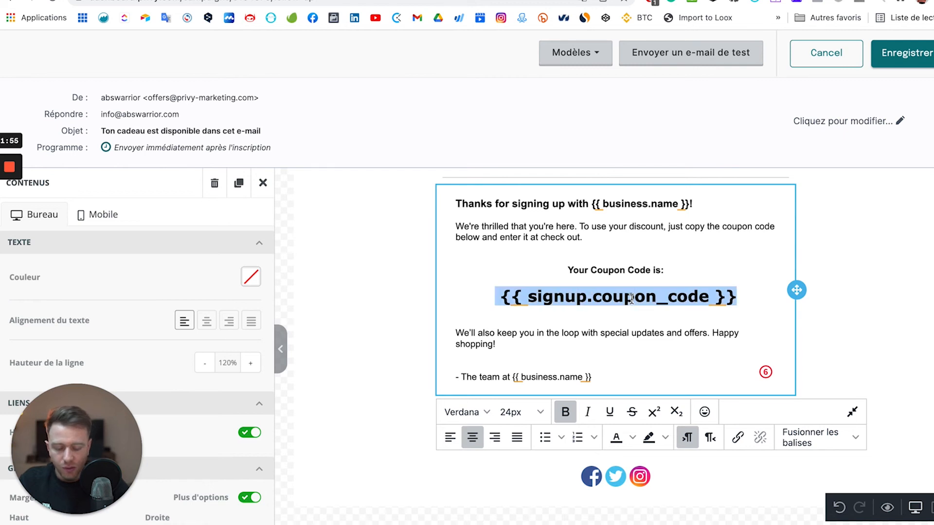
text(WARRIOR10)
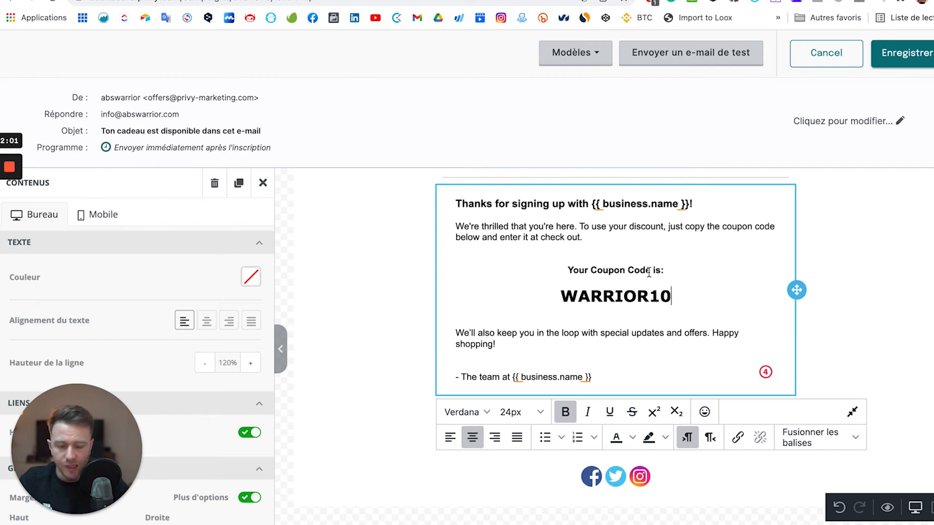
Replace the 'Your Coupon Code is:' label with 'Votre code promo ici :'.
triple_click(564, 269)
double_click(564, 269)
key(ctrl+a)
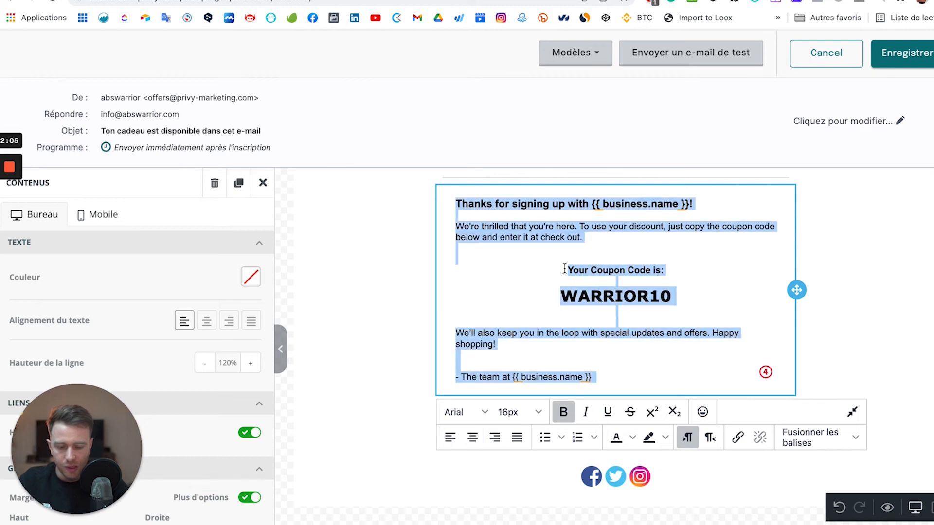
triple_click(594, 269)
text(Votre )
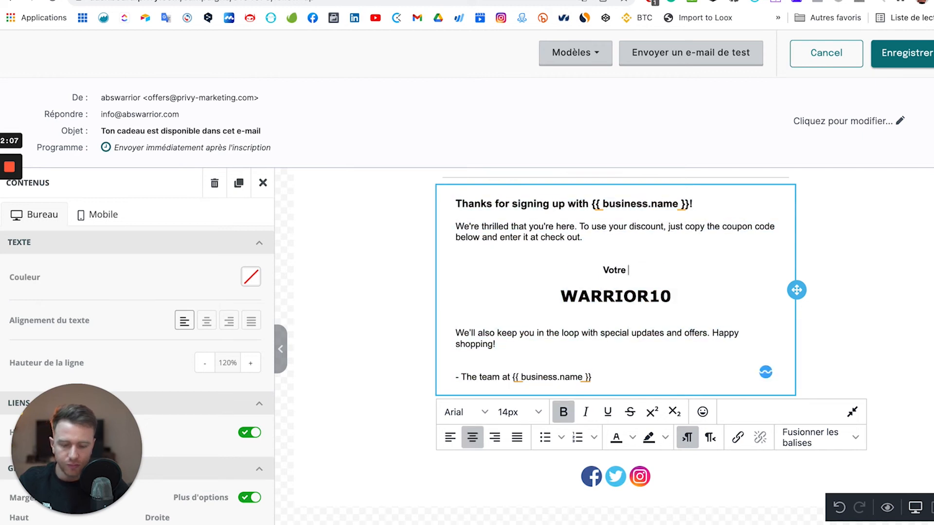
text(code promo )
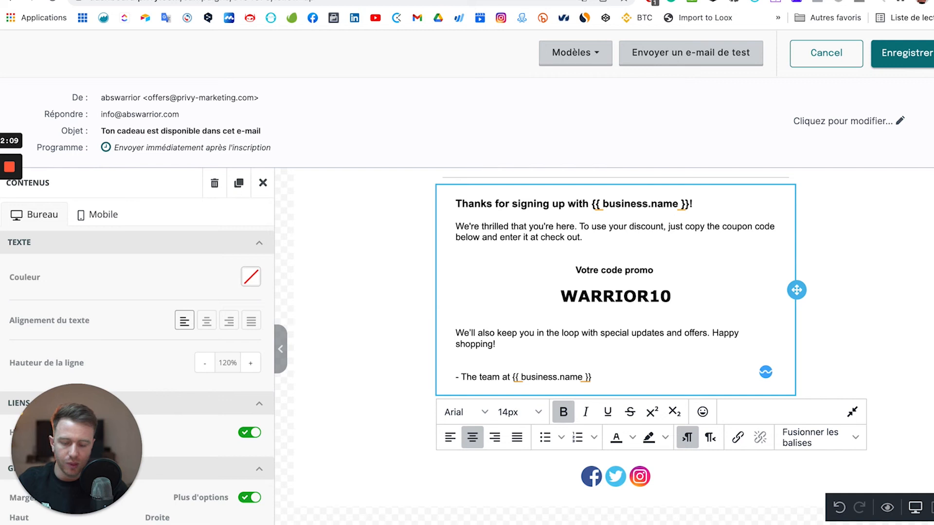
text(ici :)
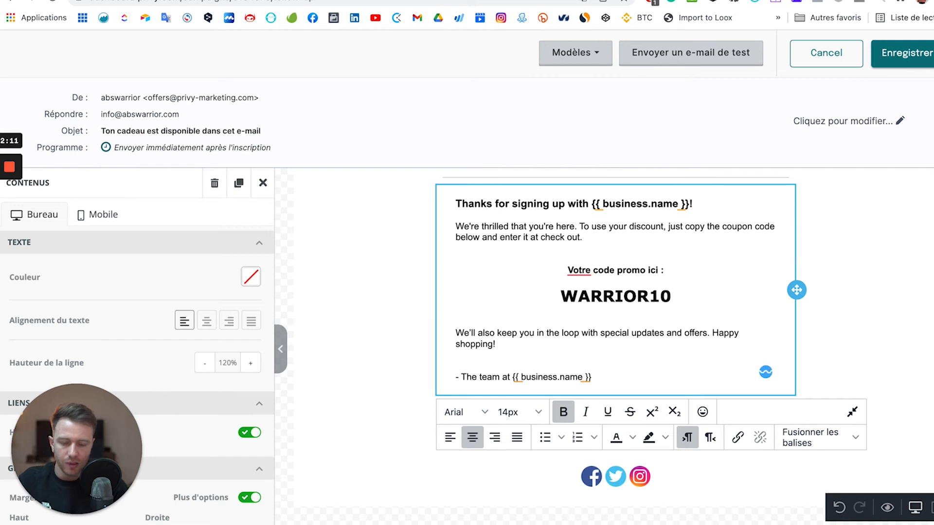
Shorten the coupon label to 'Ton code promo :' and finish editing the text block.
click(574, 262)
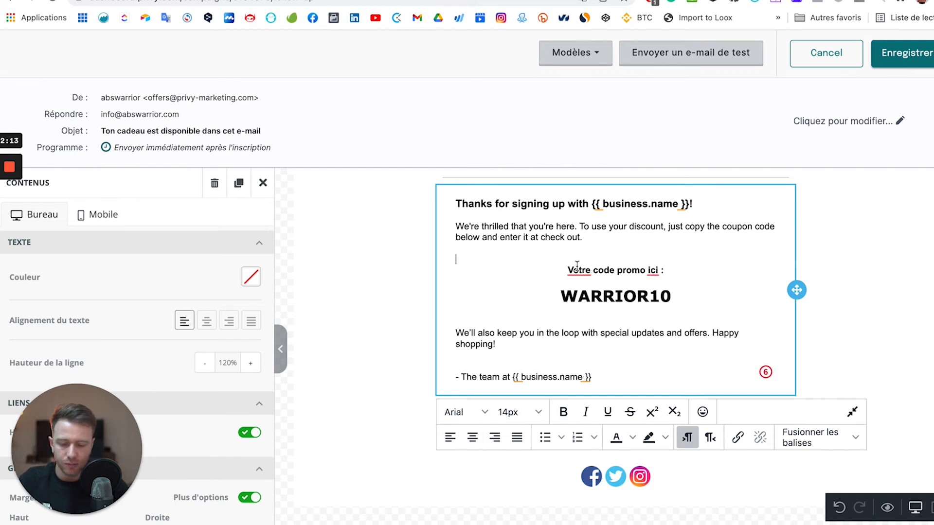
double_click(592, 266)
text(Ton)
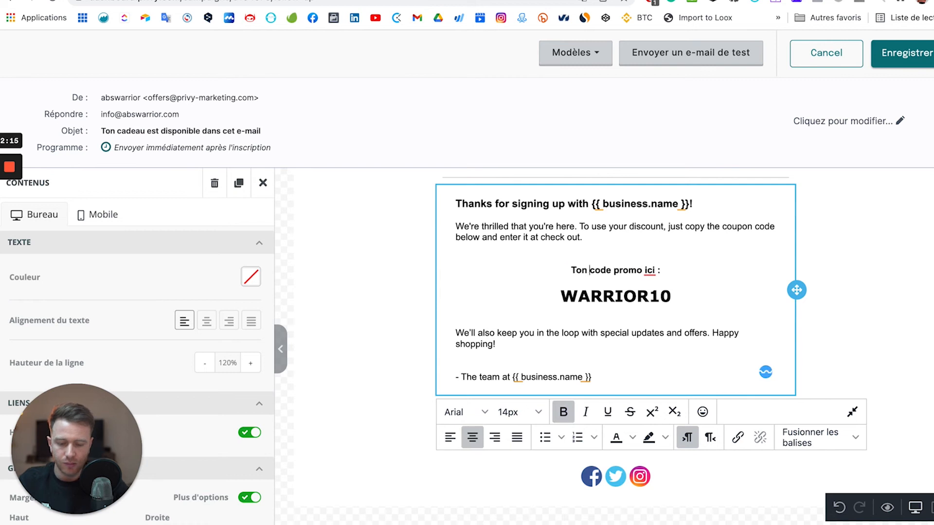
click(651, 270)
key(BackSpace)
key(BackSpace)
key(BackSpace)
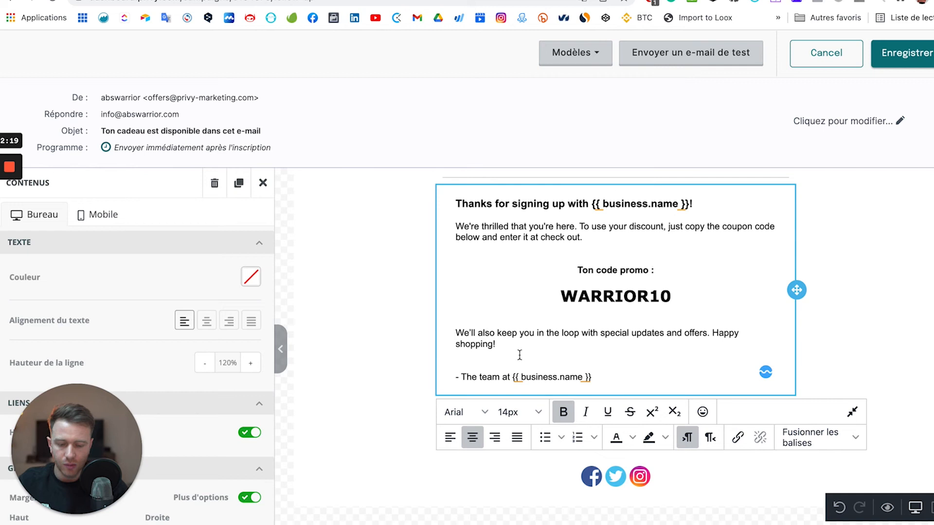
click(540, 223)
scroll(528, 224, up, 2)
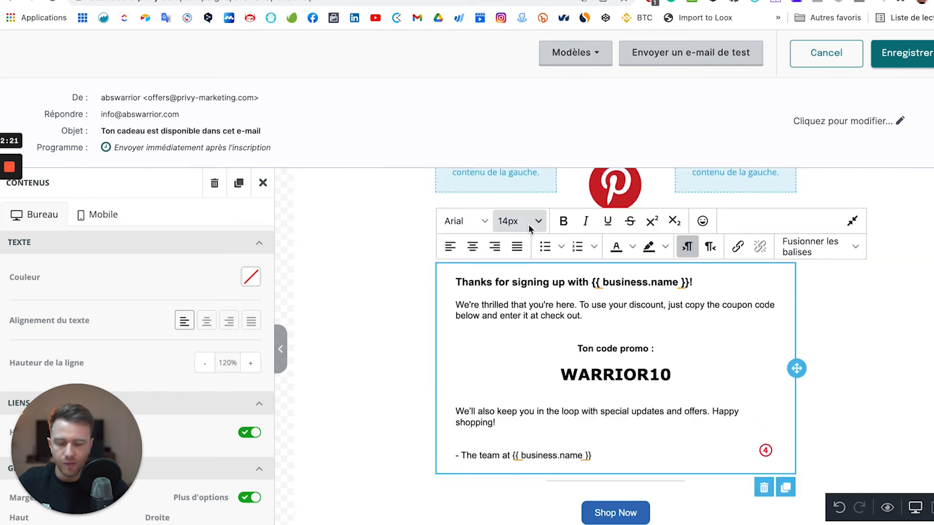
scroll(529, 402, down, 2)
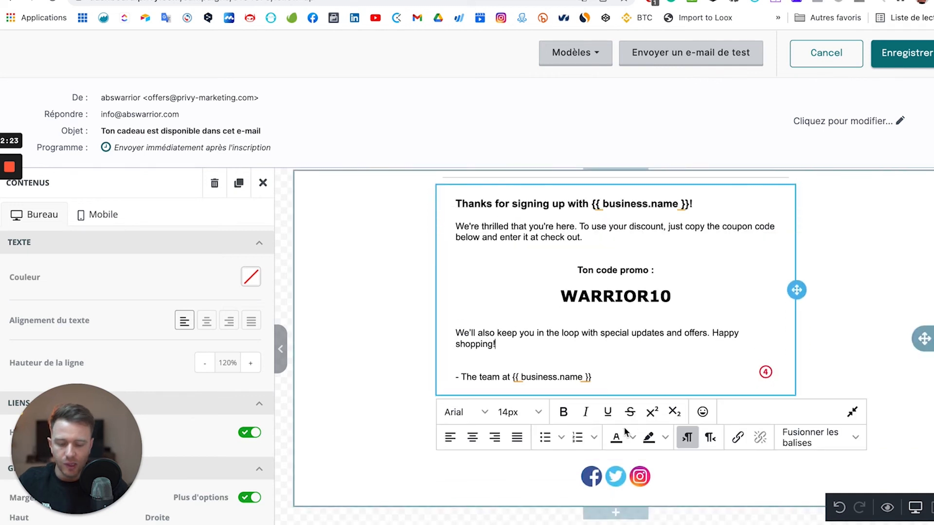
click(377, 444)
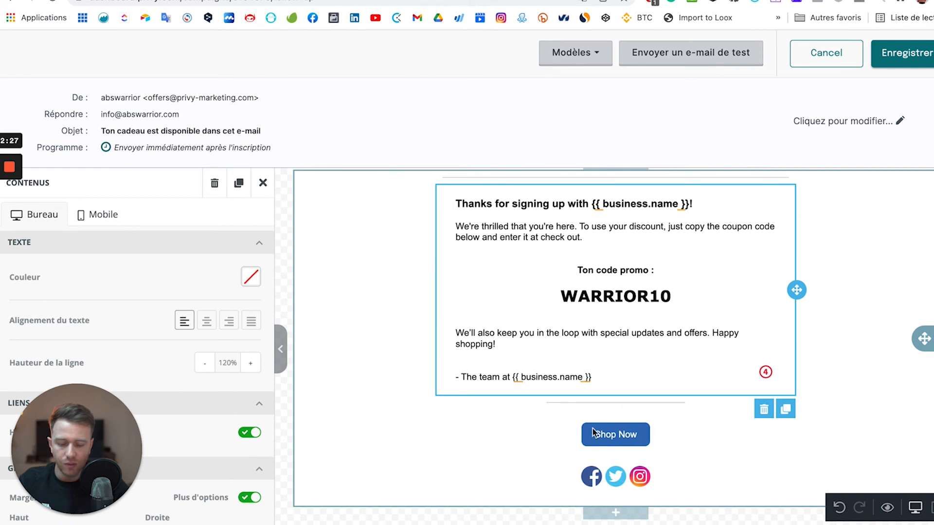
click(637, 437)
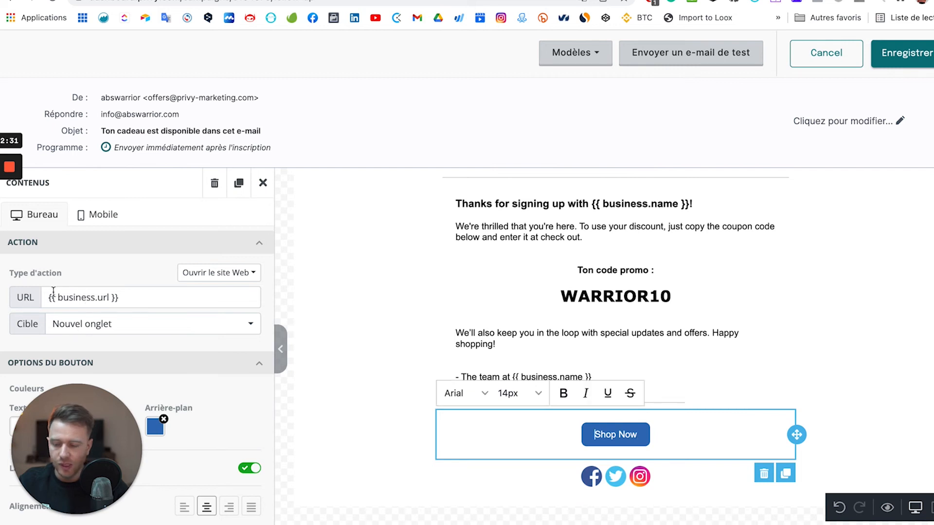
click(94, 295)
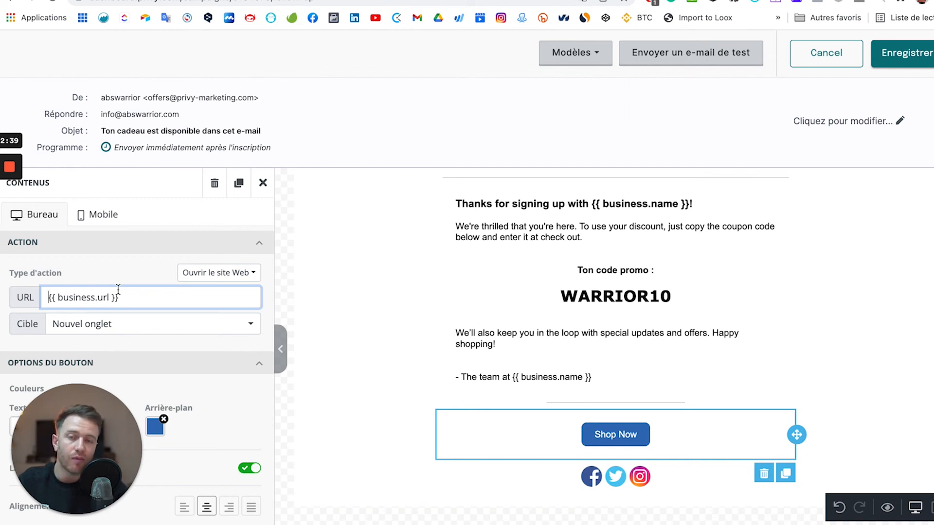
triple_click(148, 296)
key(BackSpace)
text(https://abswarrior.com)
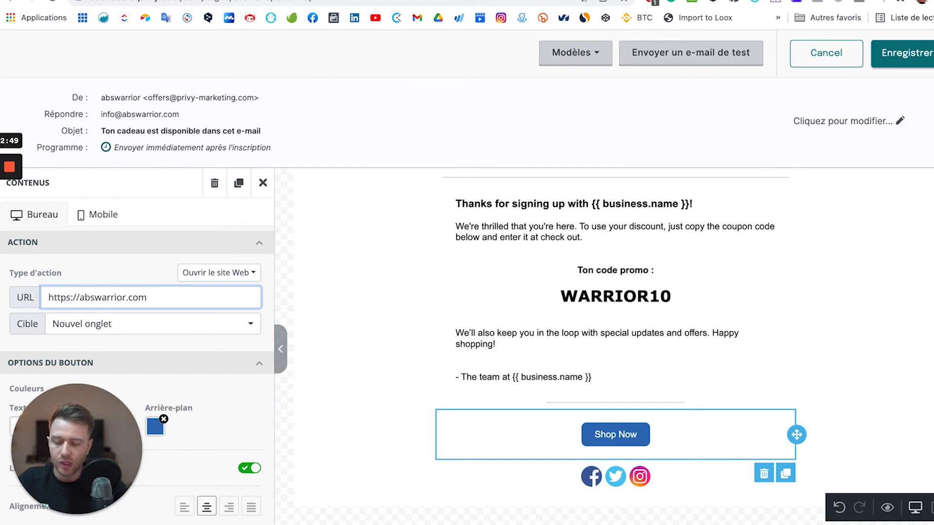
text(/abswarriorpro)
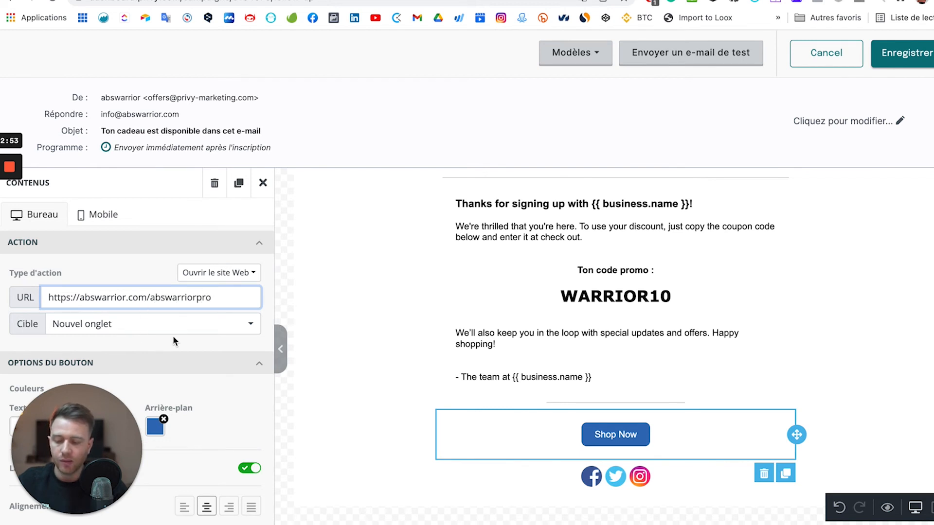
scroll(86, 323, down, 4)
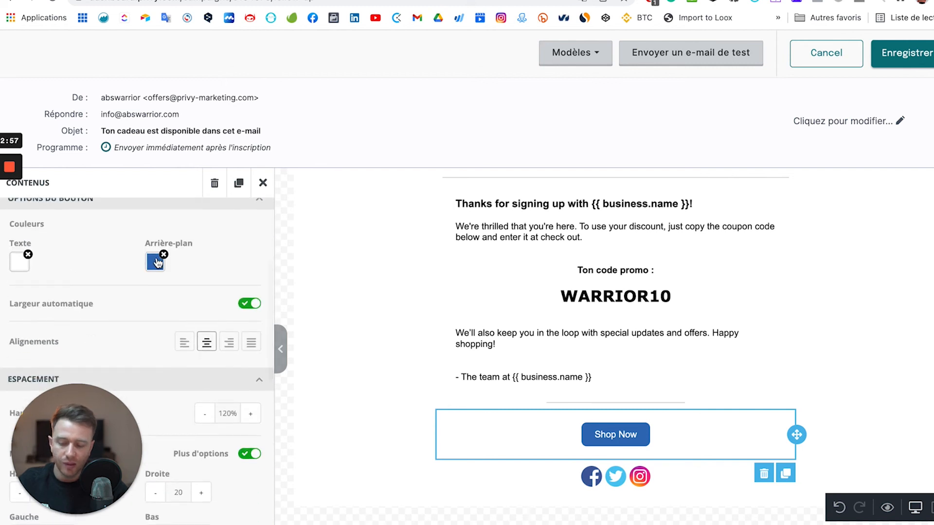
Make the button background bright green and raise its line height to about 170%.
click(154, 269)
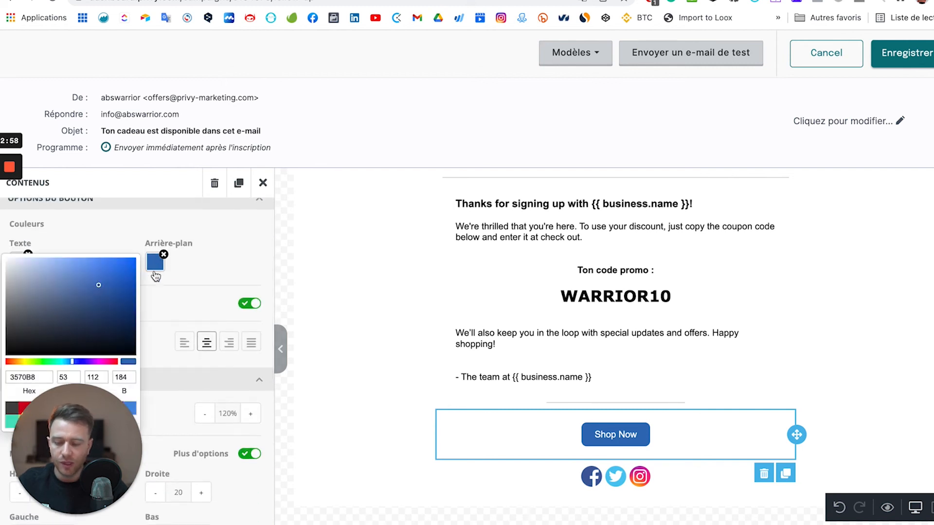
click(37, 362)
drag(116, 322, 129, 283)
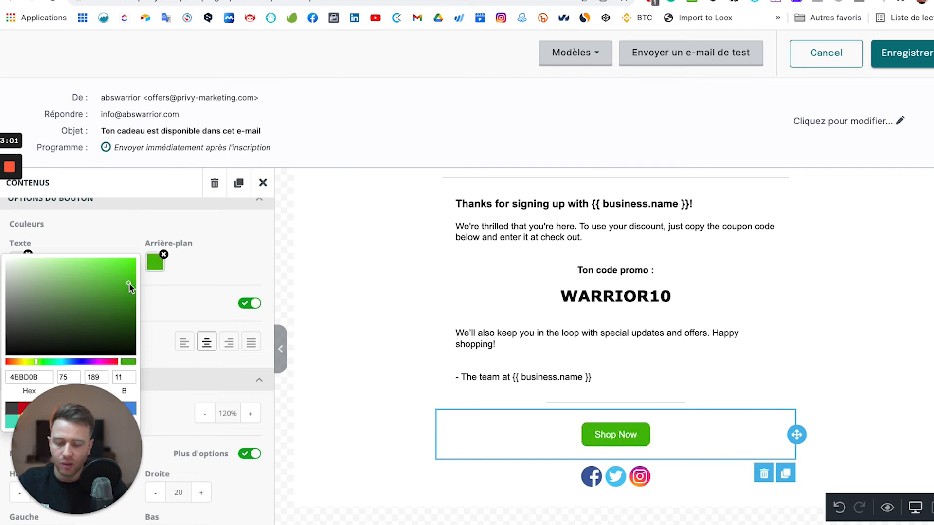
click(211, 275)
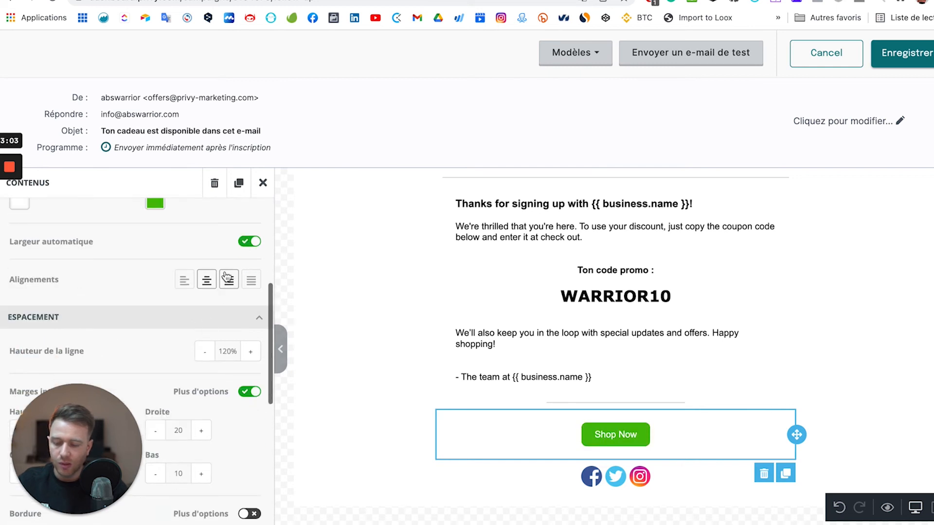
click(248, 353)
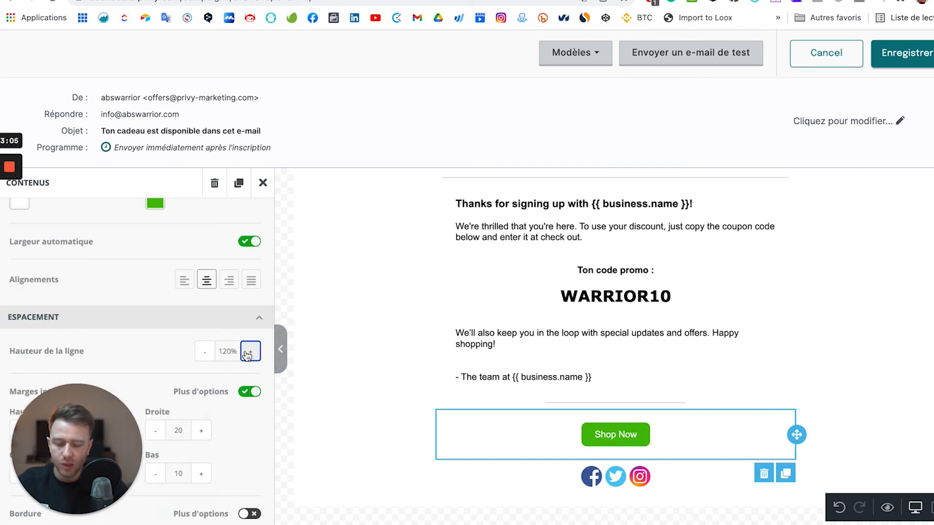
click(249, 353)
Set the button's left and right inner margins (Marges internes) to 90.
scroll(90, 304, down, 3)
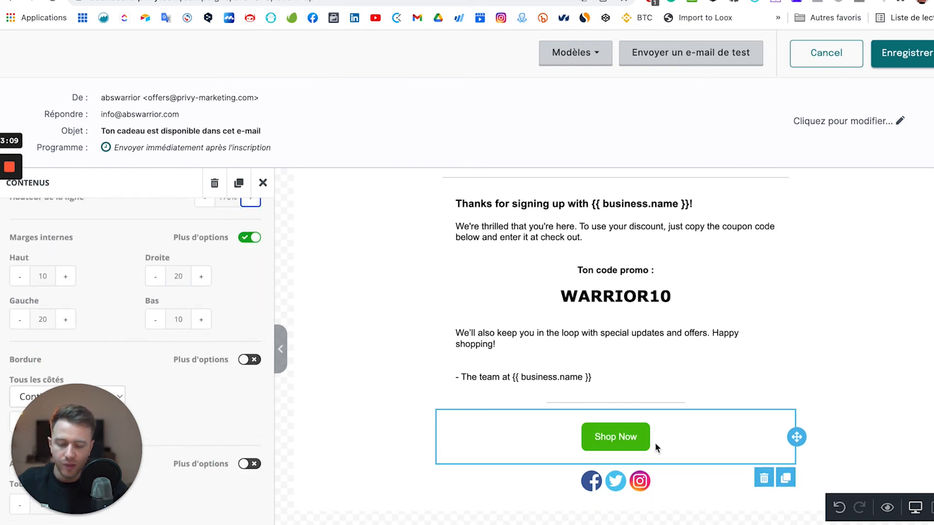
double_click(179, 275)
text(5)
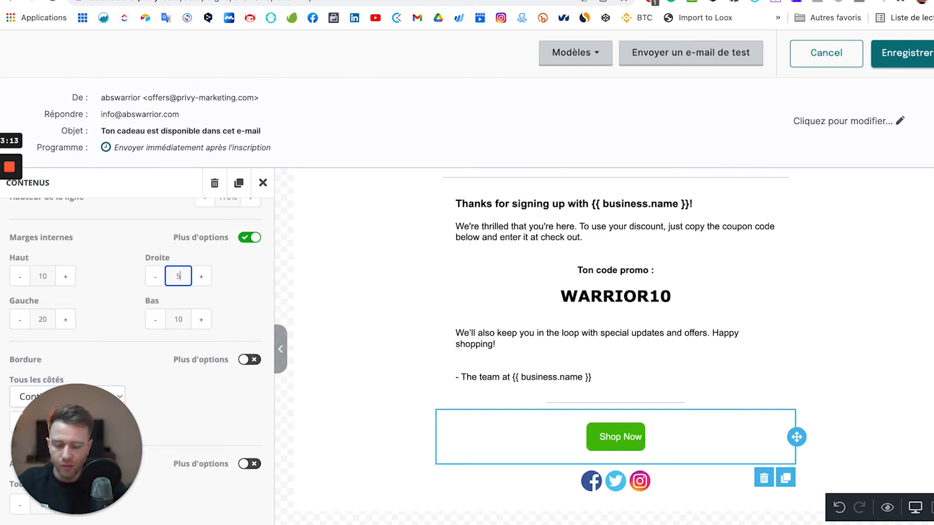
text(0)
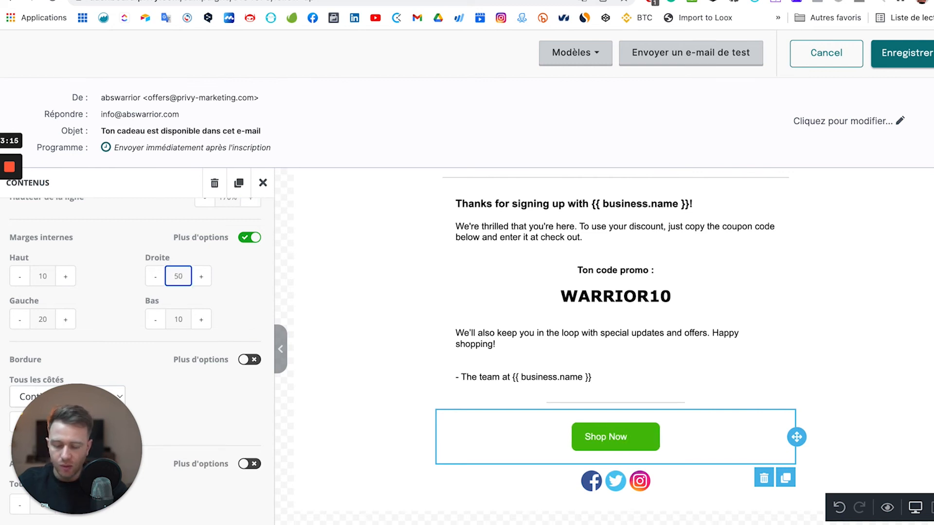
click(42, 319)
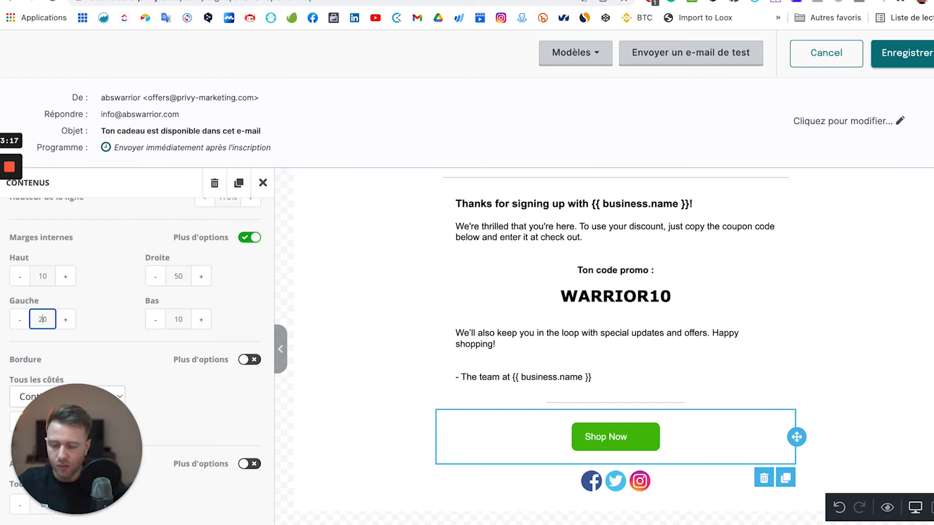
double_click(43, 319)
text(5)
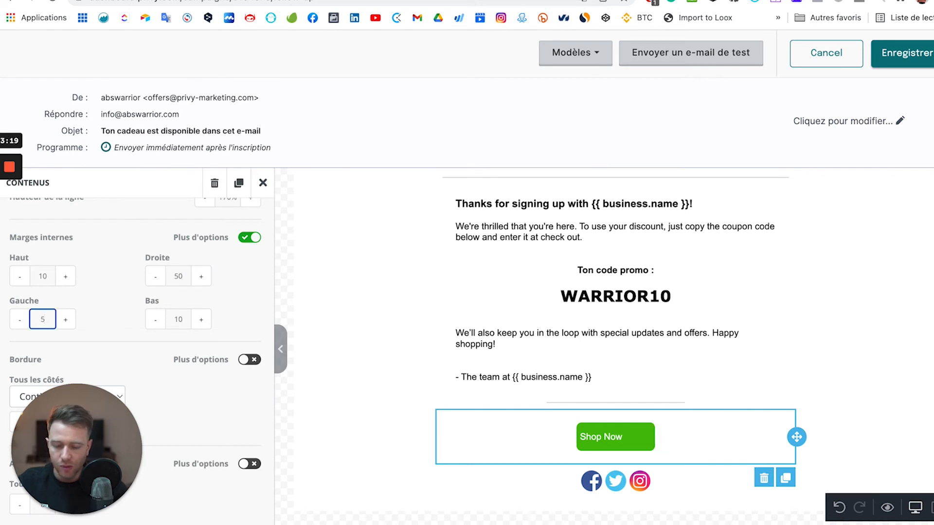
text(0)
double_click(44, 318)
text(090)
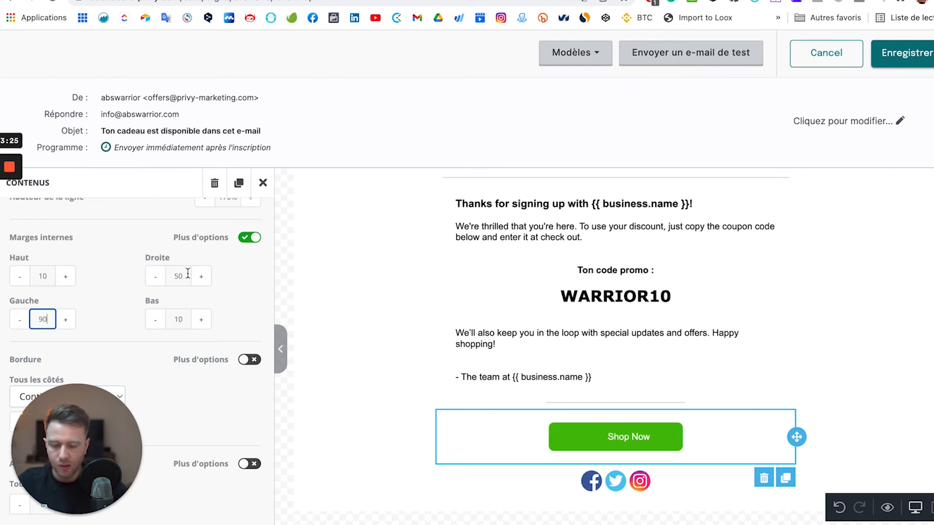
double_click(178, 276)
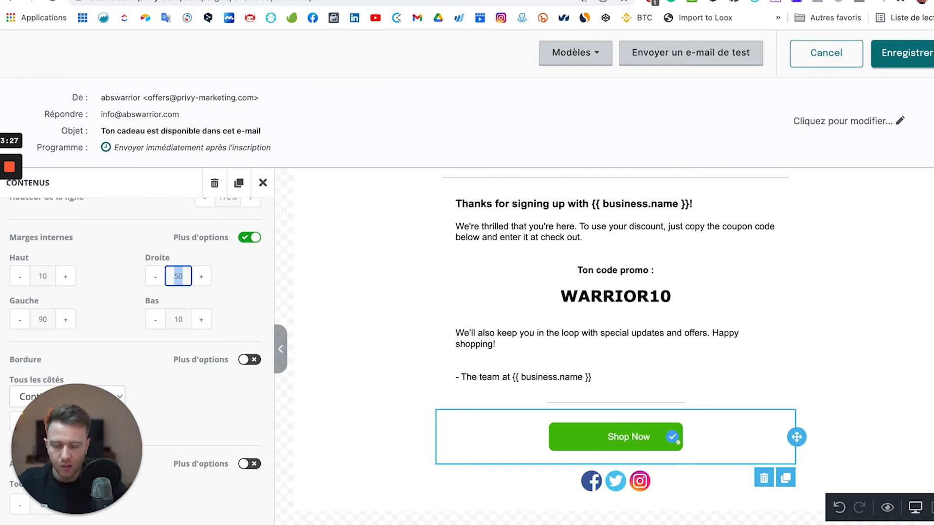
text(90)
scroll(188, 385, down, 3)
scroll(188, 381, down, 1)
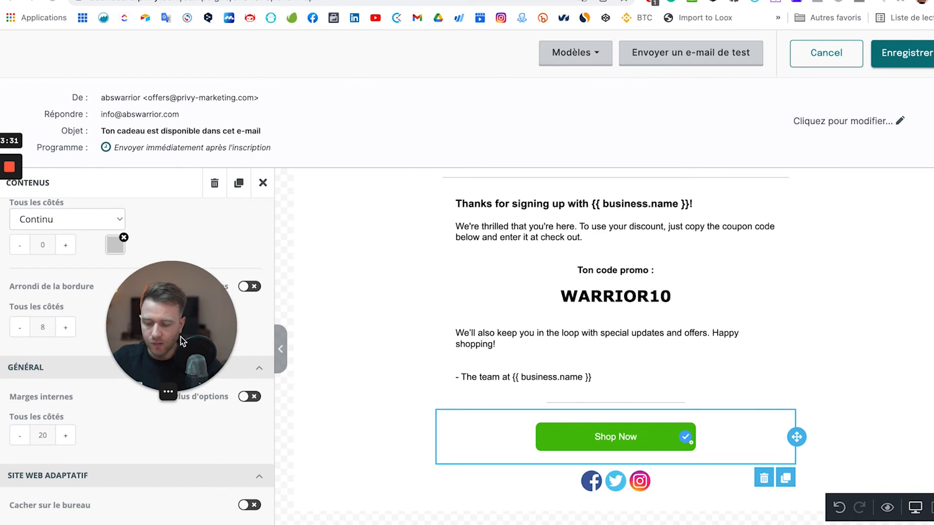
scroll(157, 344, up, 5)
scroll(157, 343, up, 4)
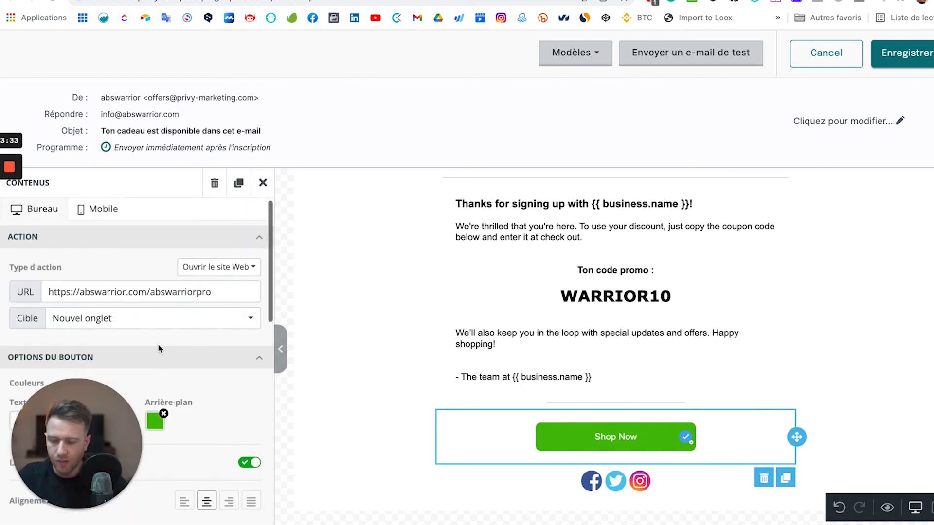
scroll(184, 309, down, 3)
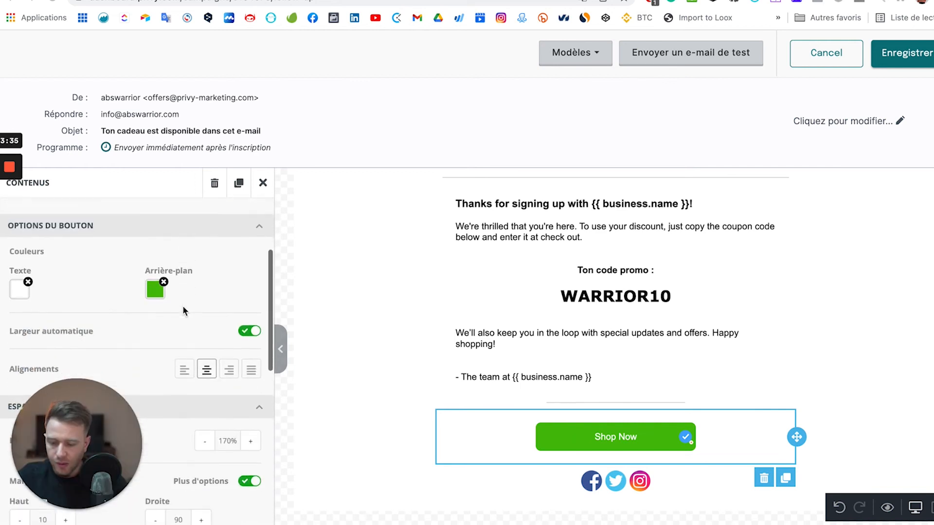
scroll(164, 326, down, 6)
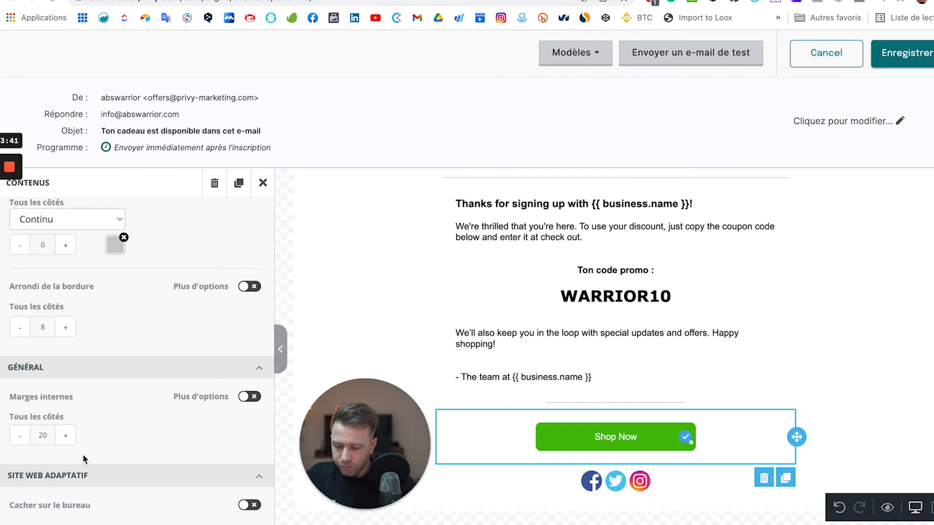
scroll(83, 453, up, 10)
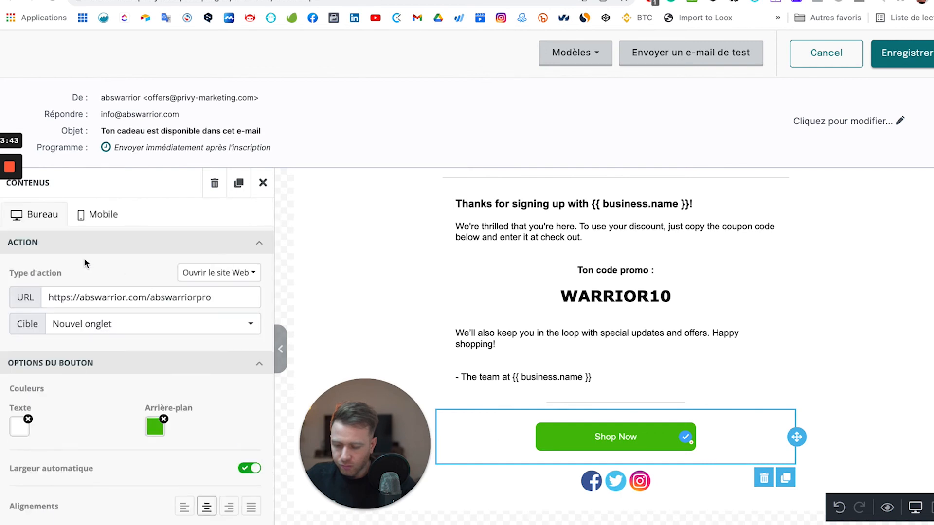
scroll(44, 433, down, 1)
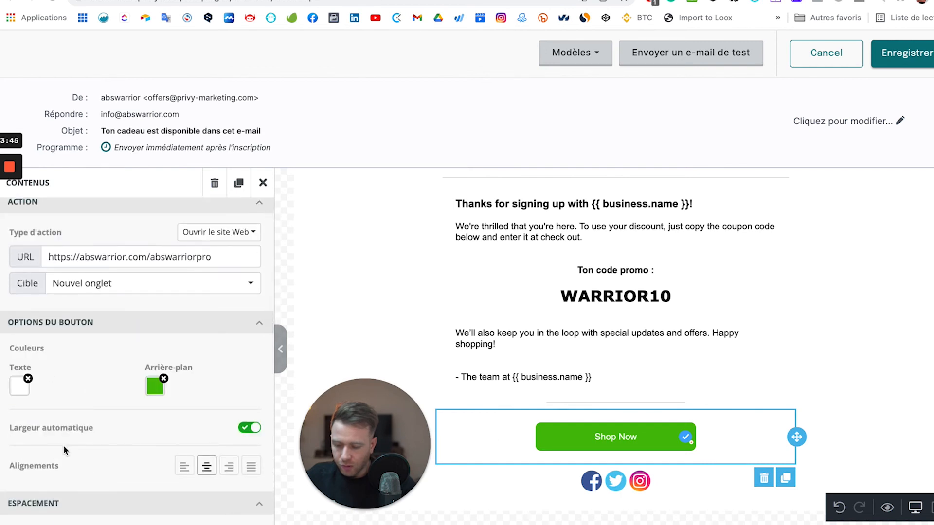
scroll(63, 445, down, 3)
scroll(107, 396, down, 5)
scroll(107, 395, up, 10)
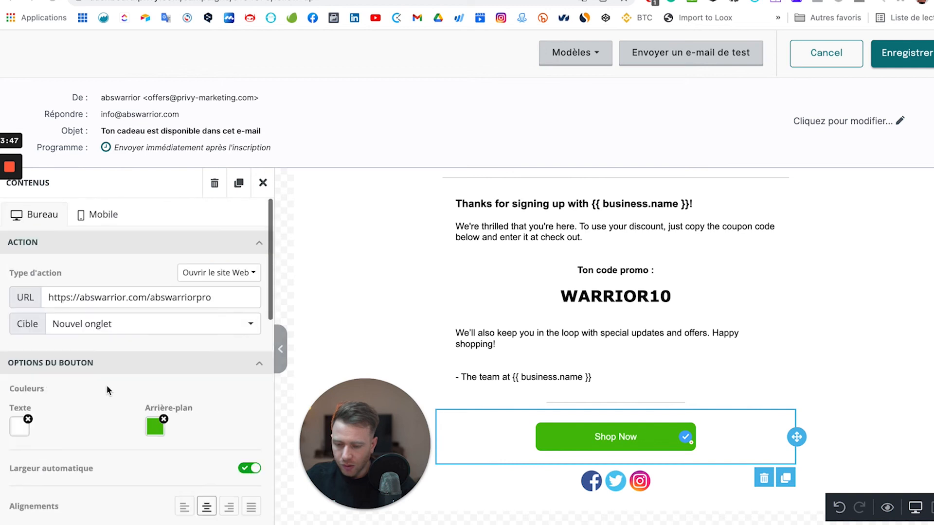
click(104, 215)
click(65, 218)
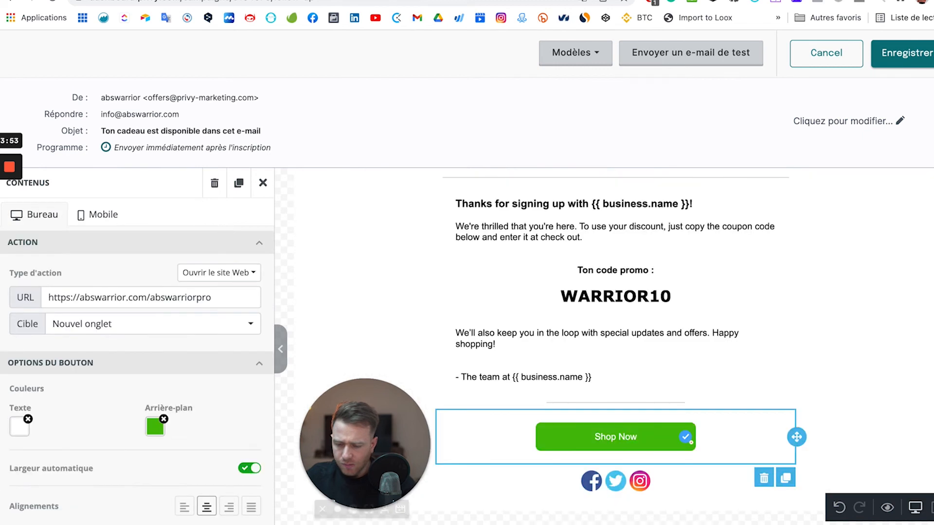
drag(360, 452, 72, 452)
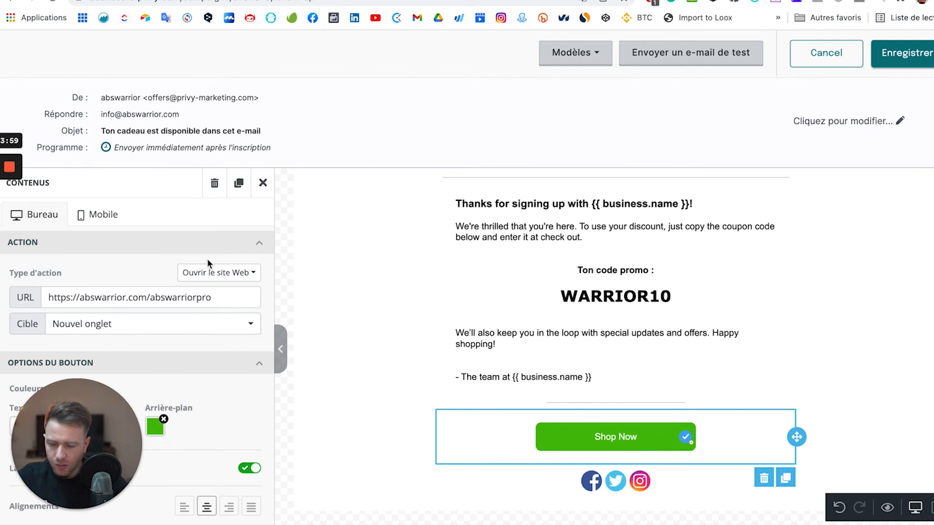
scroll(160, 399, down, 10)
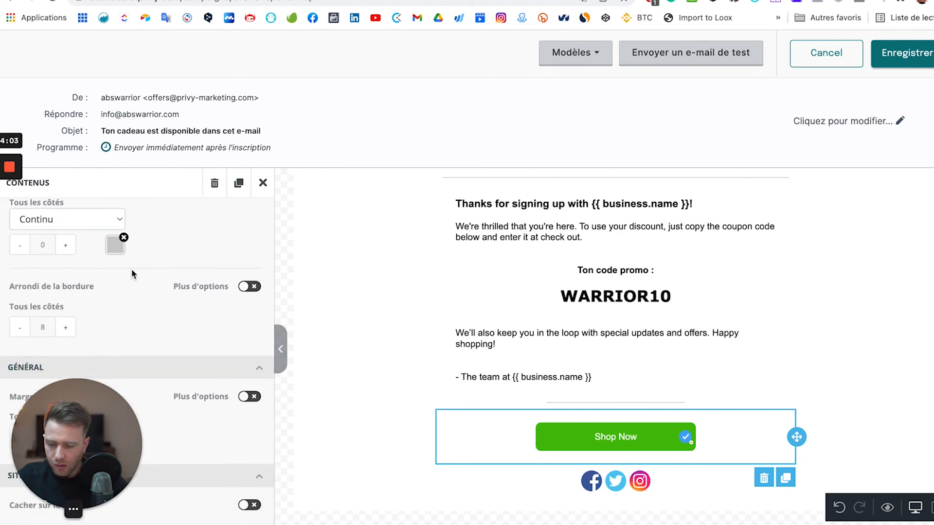
Change the Shop Now button label to 'Achetez maintenant'.
click(269, 182)
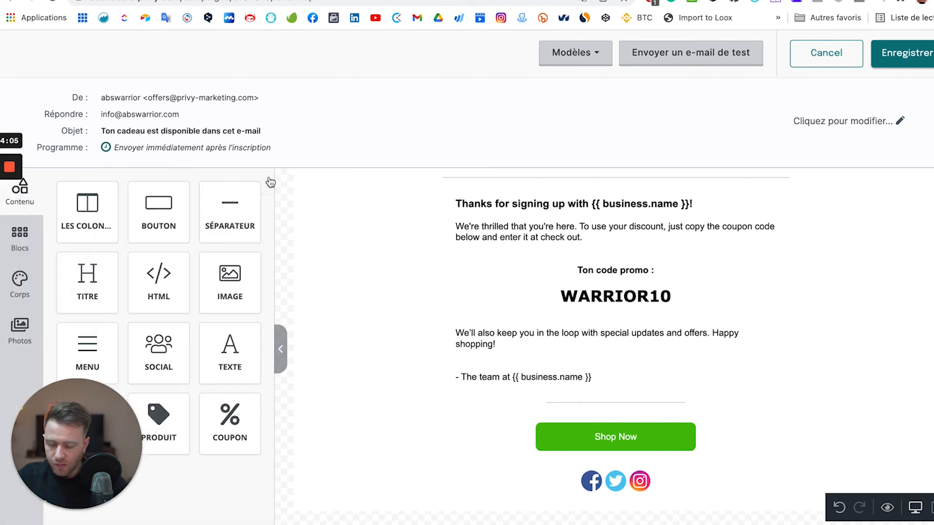
click(603, 436)
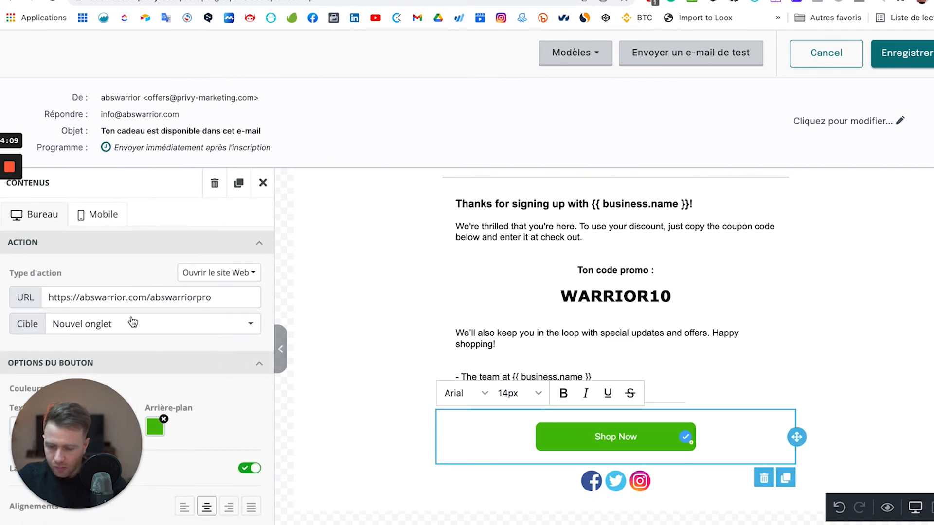
scroll(133, 323, down, 5)
triple_click(621, 439)
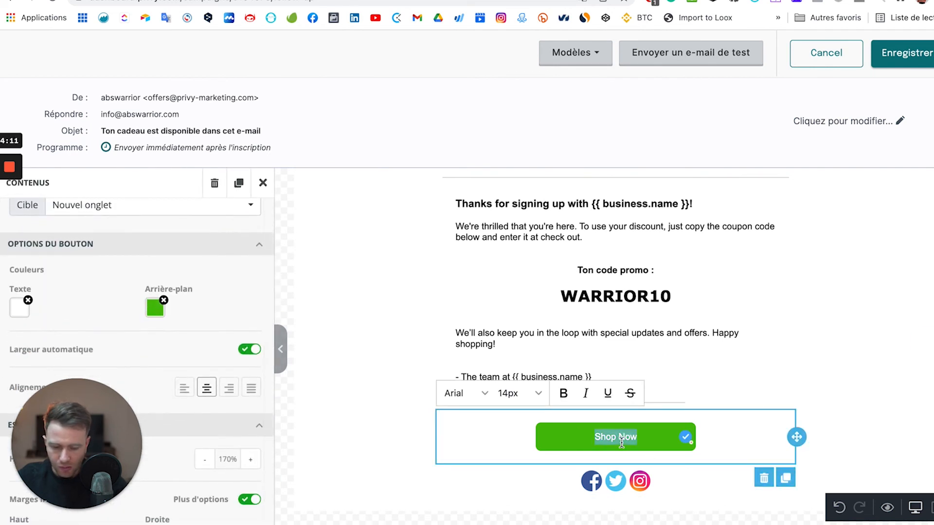
text(Achetez maintenant)
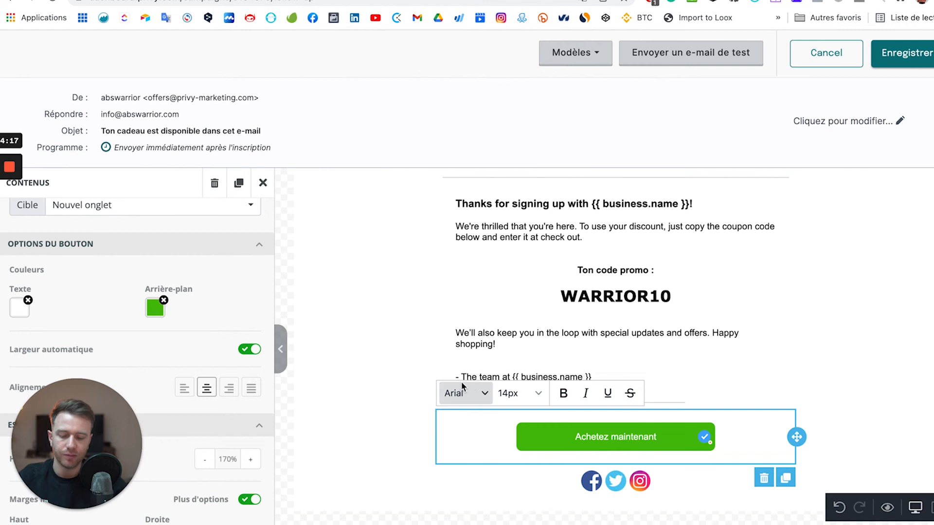
Set the button text font to Lato and save the follow-up email.
click(486, 395)
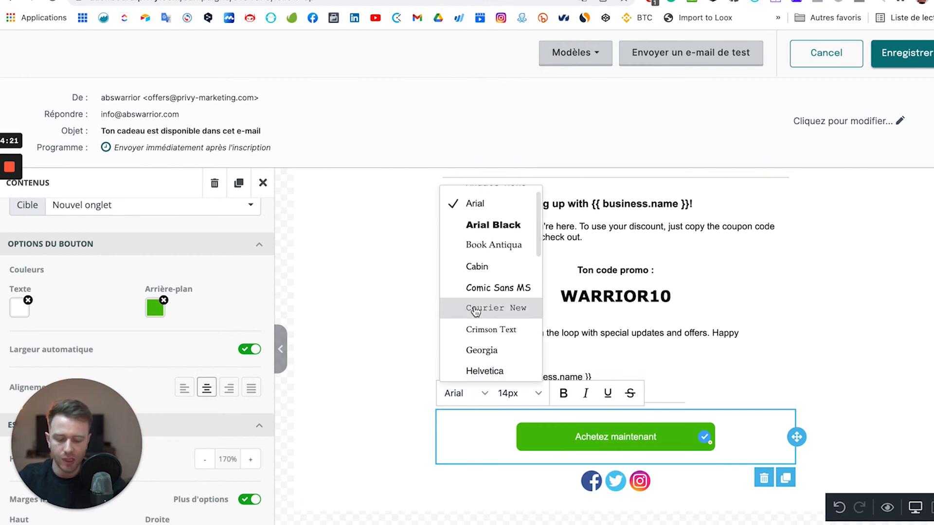
scroll(506, 322, down, 5)
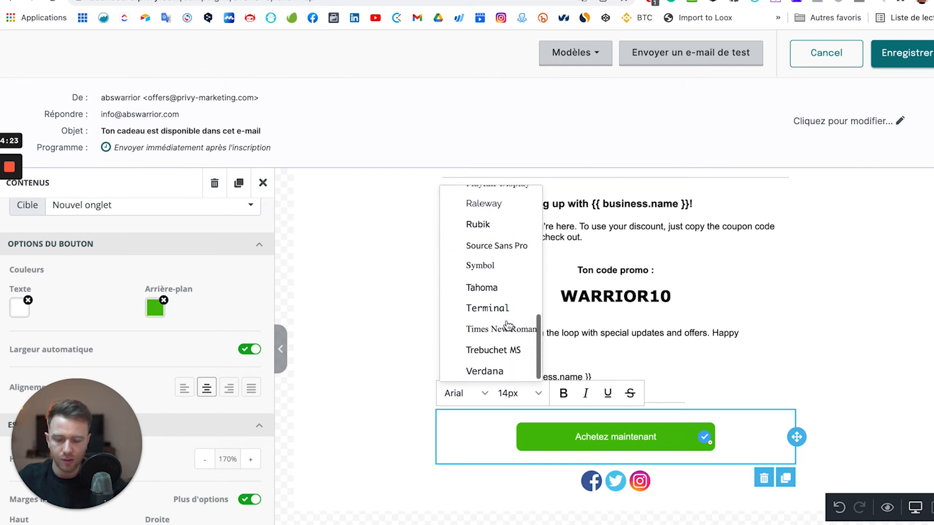
scroll(506, 324, up, 3)
click(492, 248)
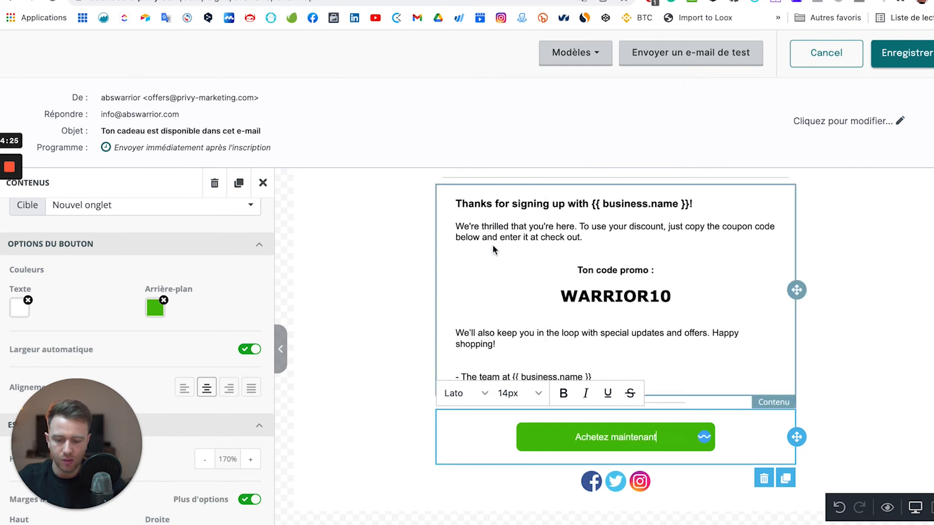
click(862, 387)
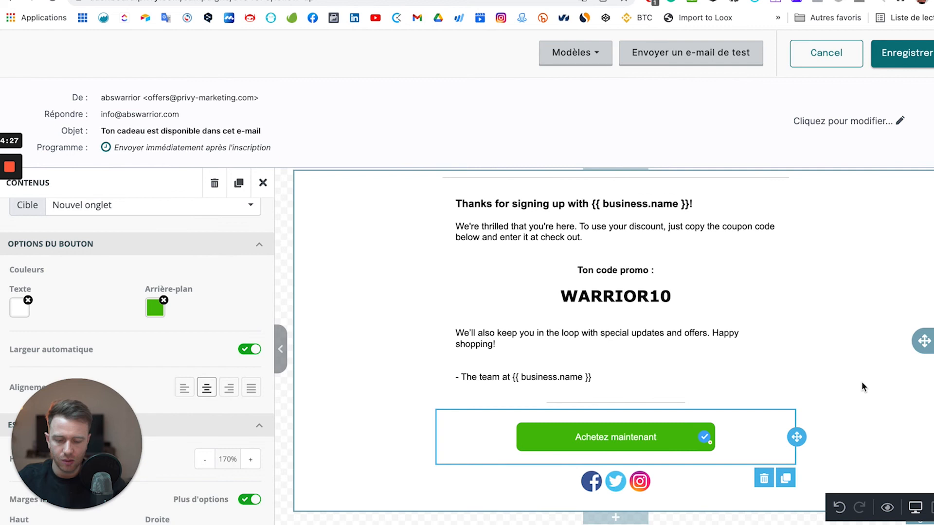
scroll(634, 350, up, 3)
scroll(634, 351, down, 3)
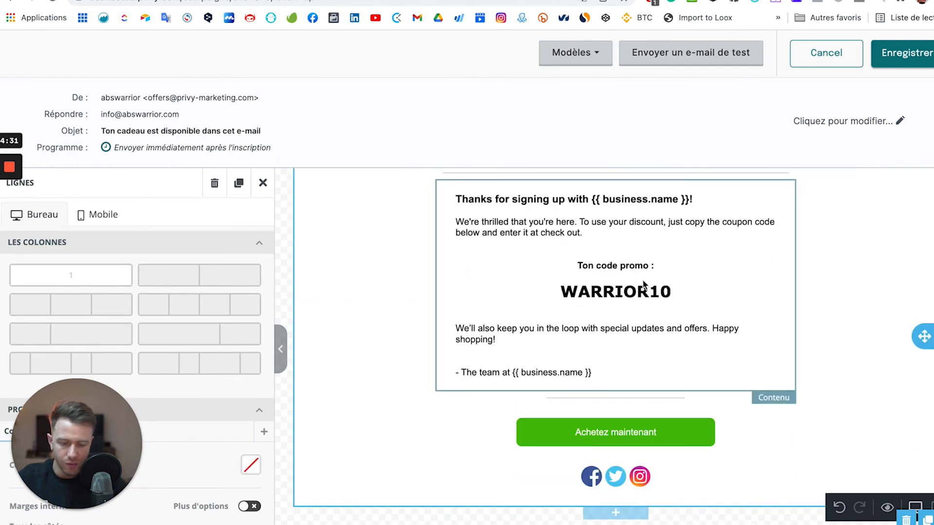
scroll(593, 303, up, 1)
scroll(593, 304, up, 1)
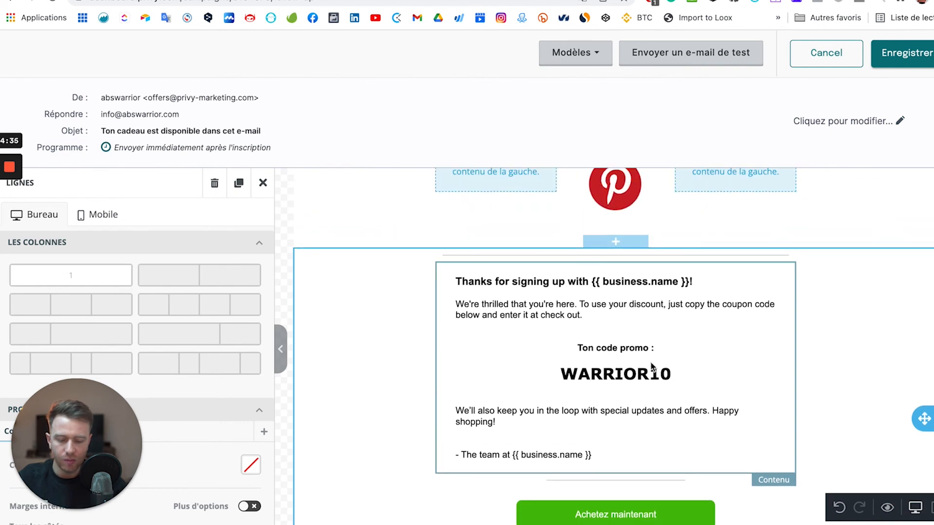
click(898, 56)
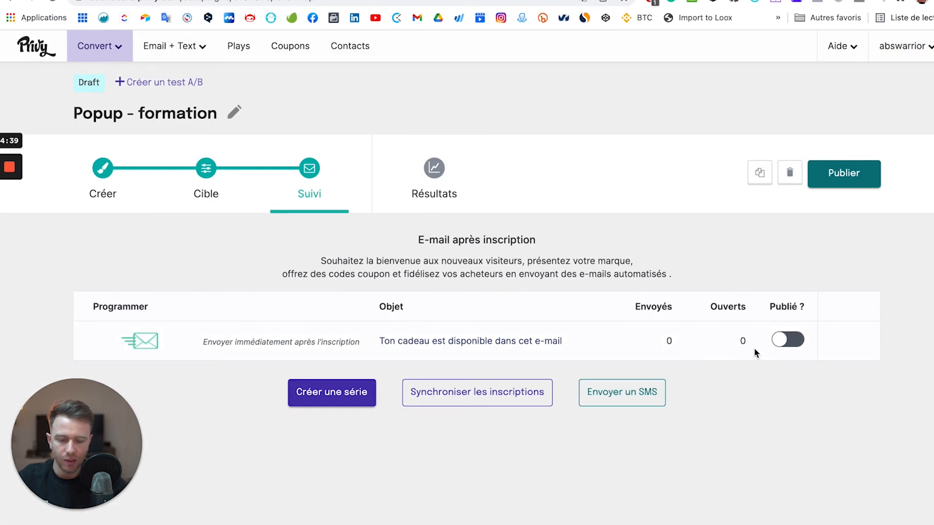
Turn on the 'Publié ?' toggle to publish the follow-up email.
click(788, 340)
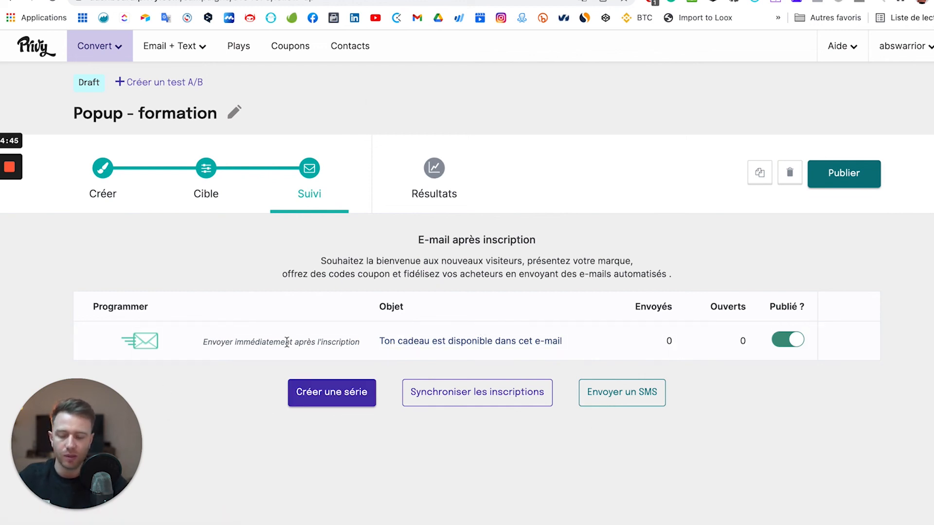
Reopen the follow-up email, review its reply-to and subject, and reopen those header settings.
click(444, 351)
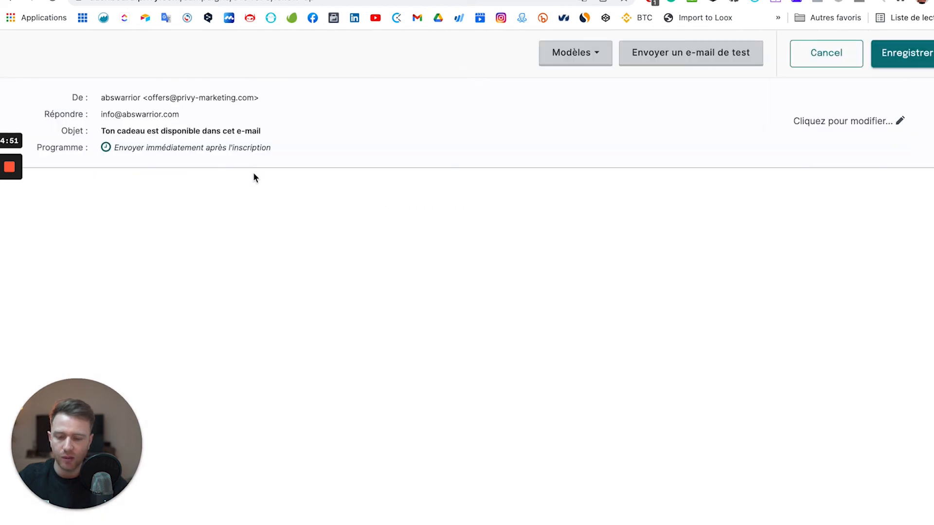
click(854, 126)
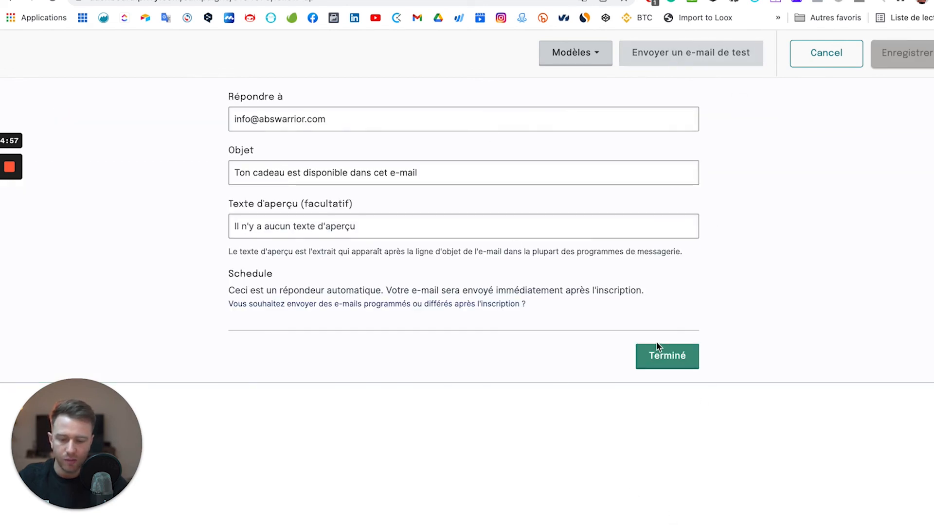
click(659, 354)
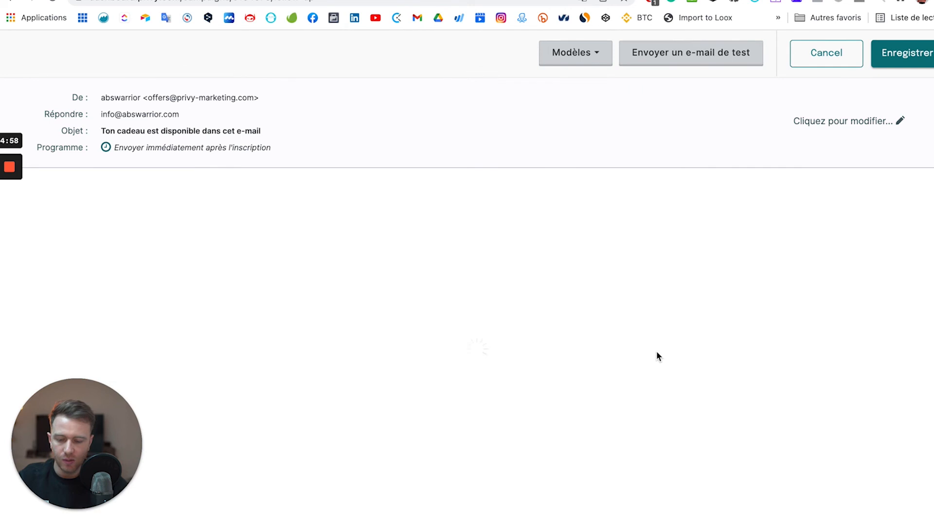
click(834, 122)
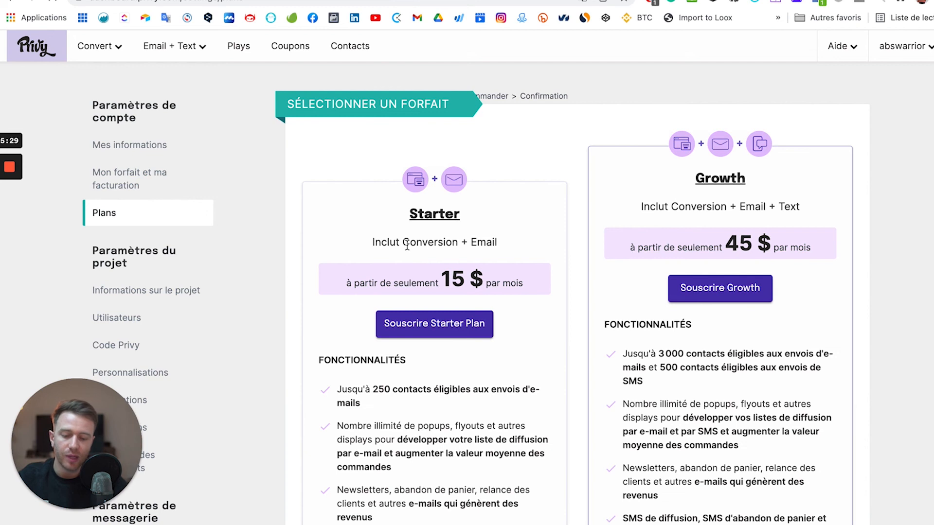
Scroll through the Plans page comparing the Starter and Growth plans.
scroll(408, 244, down, 3)
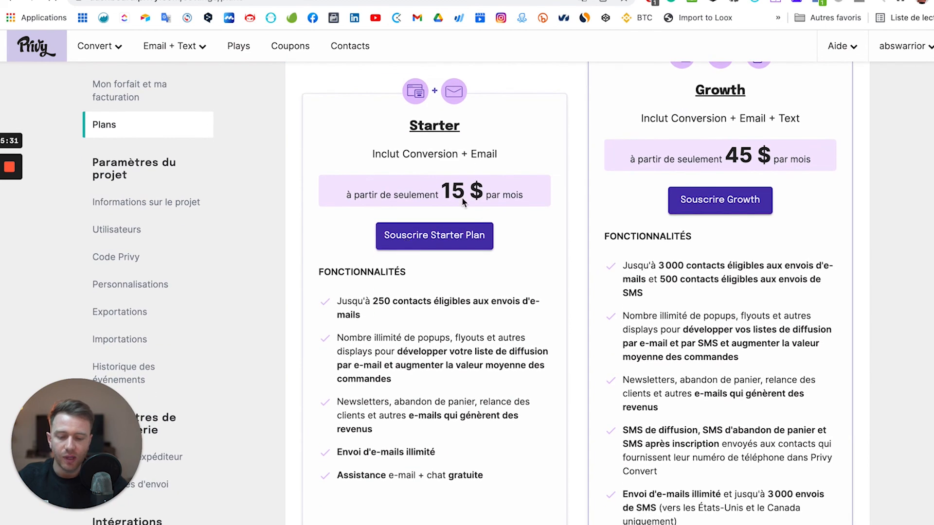
scroll(462, 197, down, 2)
scroll(462, 197, down, 1)
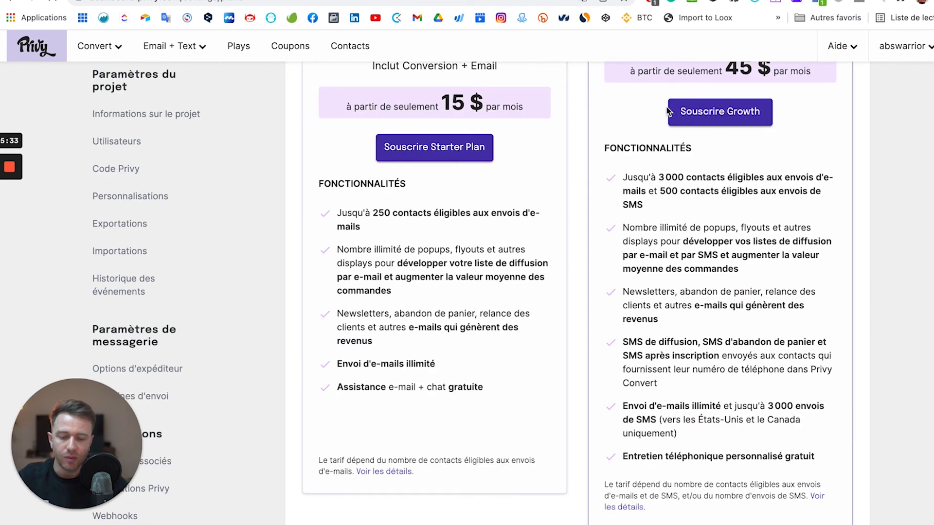
scroll(621, 123, up, 4)
scroll(621, 123, down, 2)
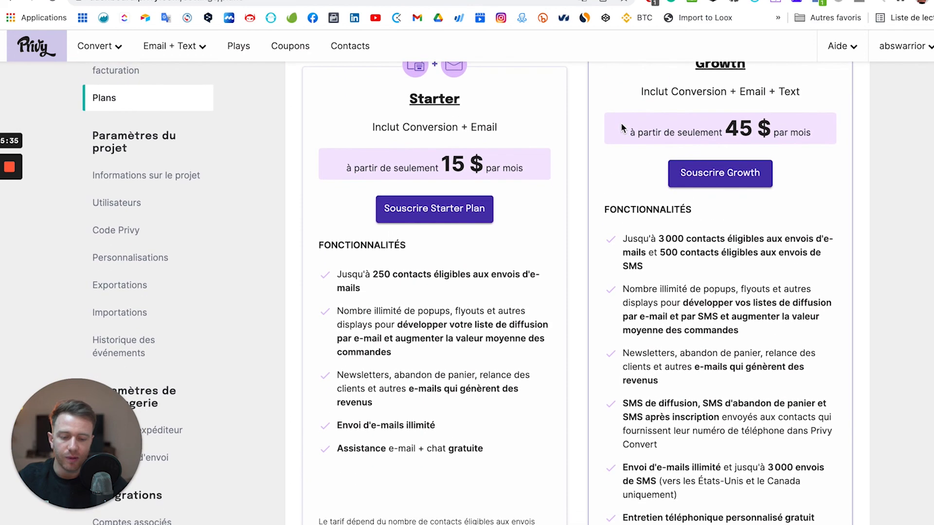
scroll(621, 122, up, 2)
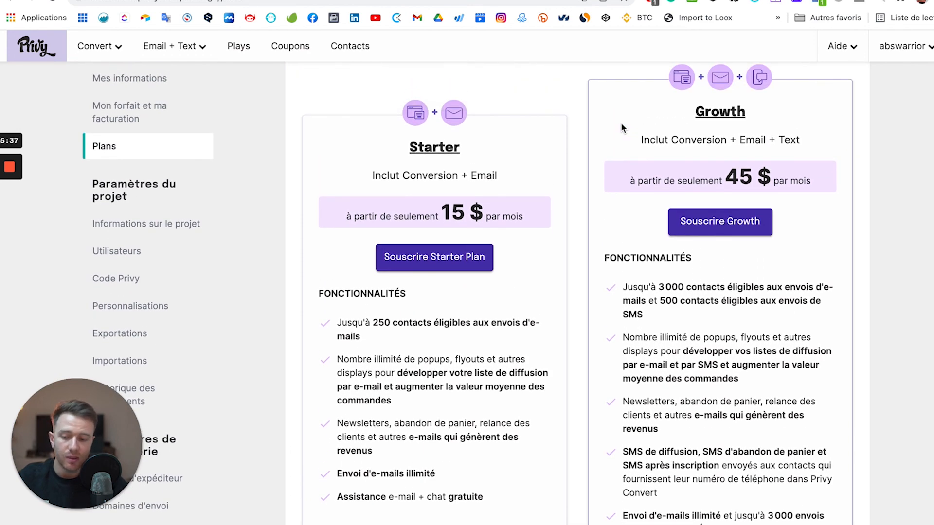
scroll(620, 124, down, 10)
scroll(613, 131, up, 8)
scroll(457, 266, down, 3)
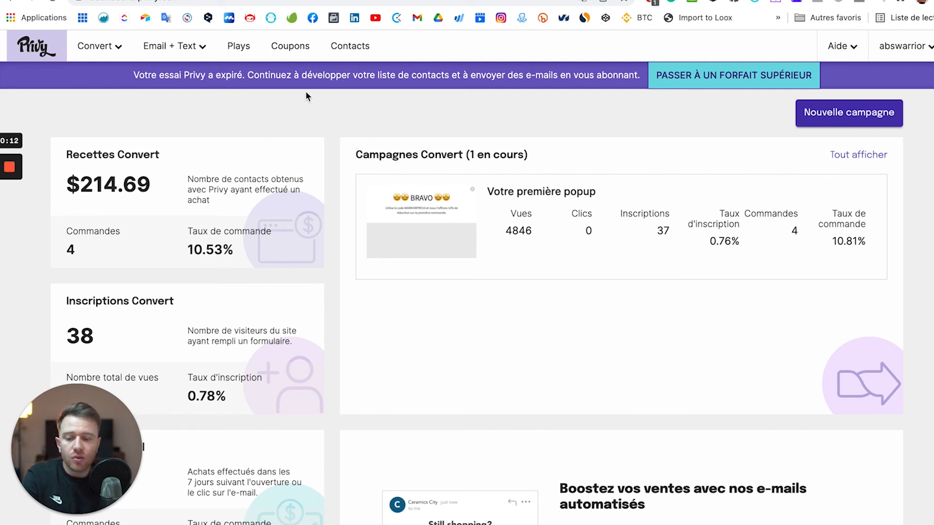
Create a new Shopify coupon from the coupons list titled '-10% de reduction'.
click(302, 58)
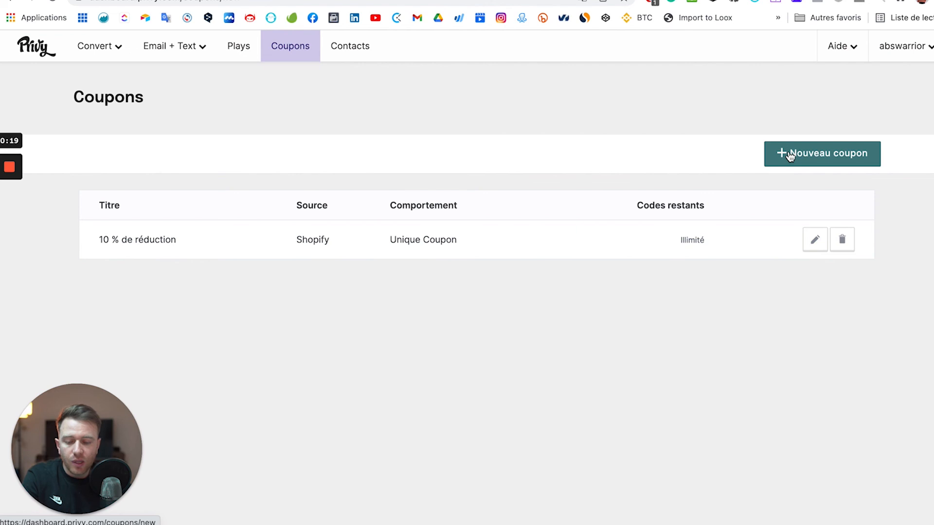
click(788, 154)
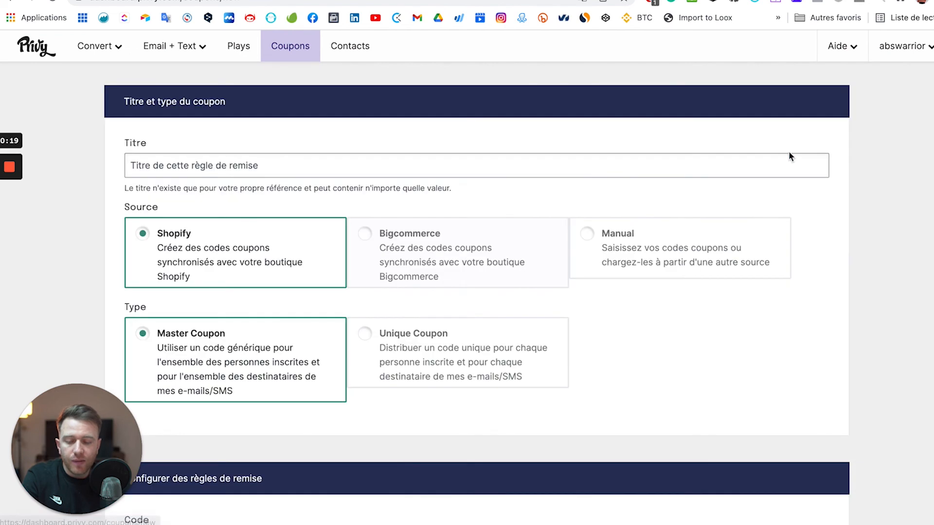
click(542, 165)
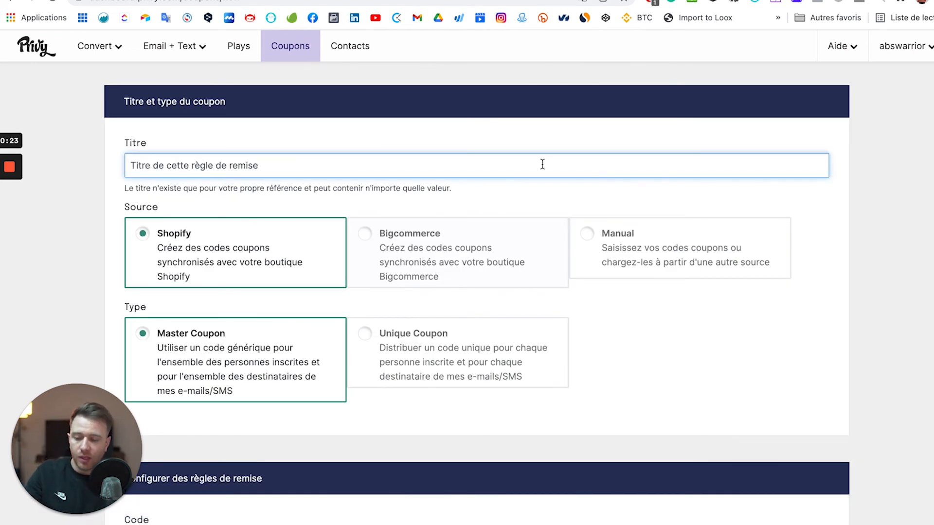
text(-)
key(BackSpace)
text(-10)
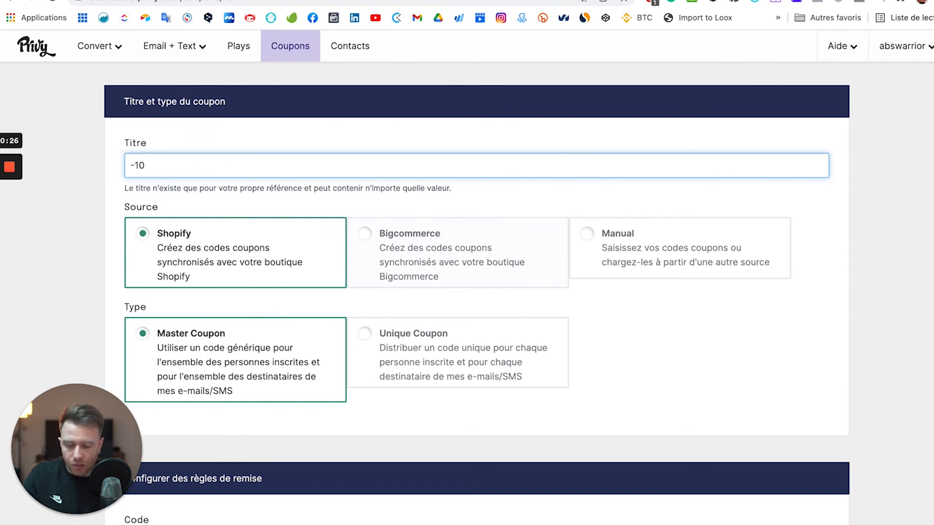
text(% de r)
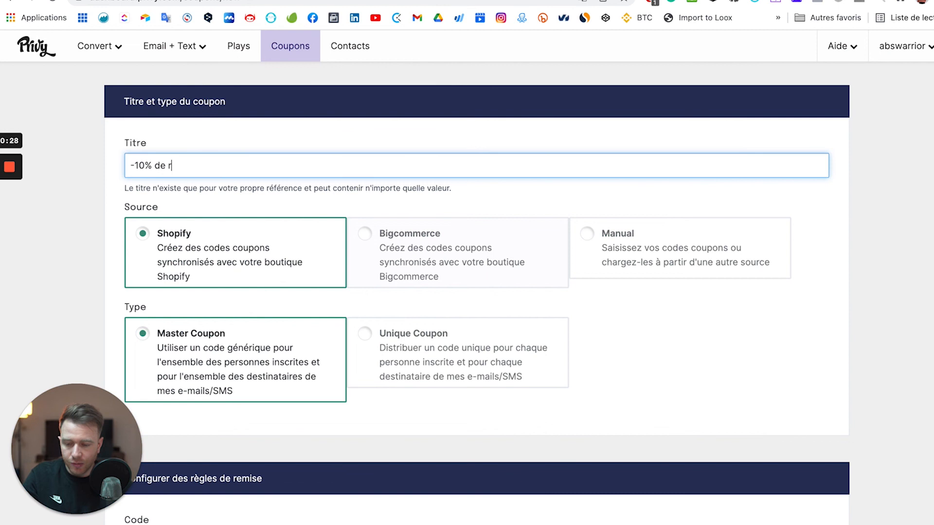
text(eduction)
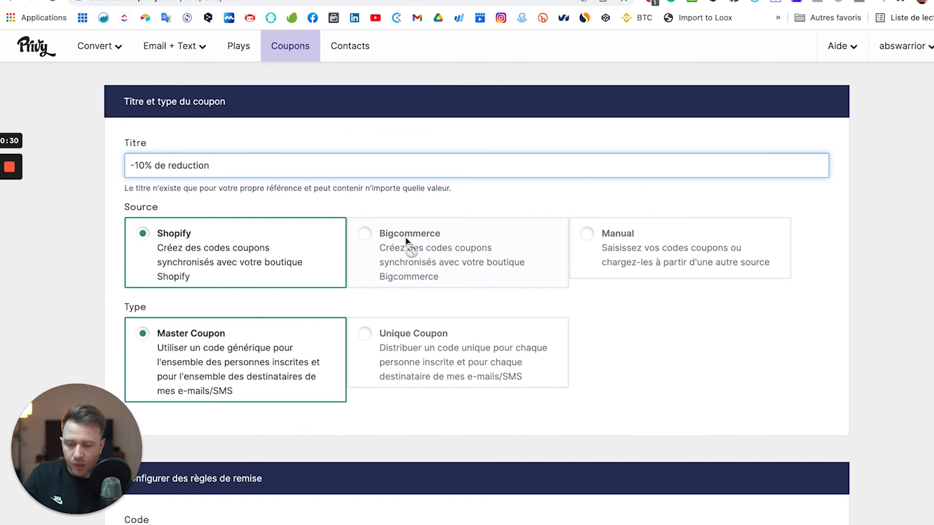
scroll(216, 263, down, 1)
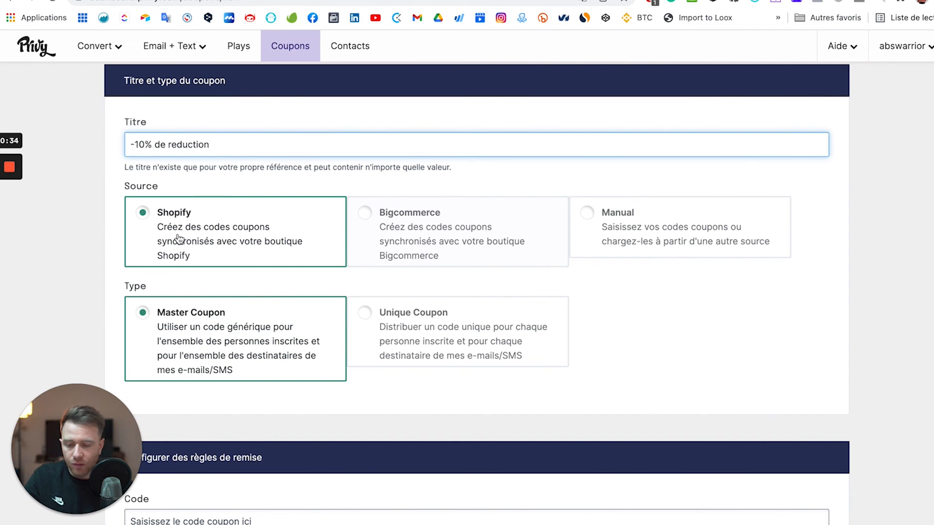
scroll(179, 238, down, 3)
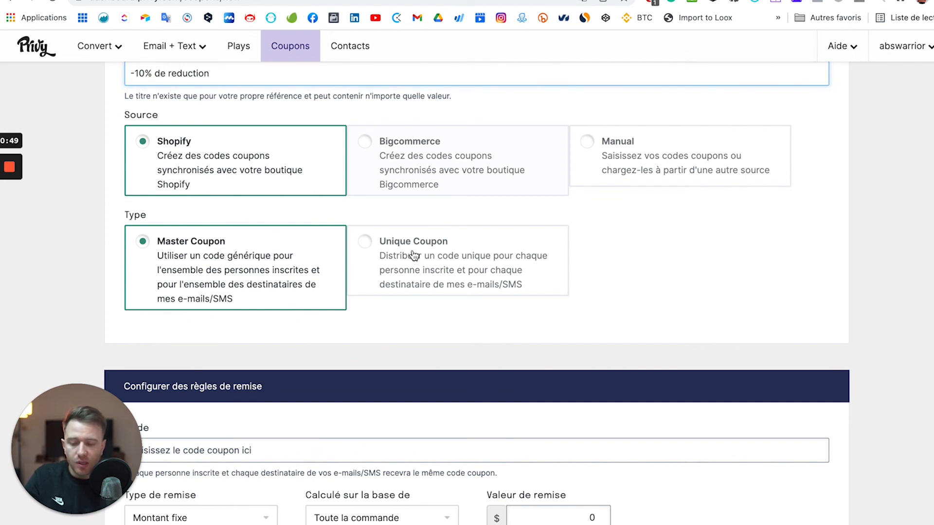
Make the coupon a Unique Coupon with the code prefix WARRIOR10.
click(367, 242)
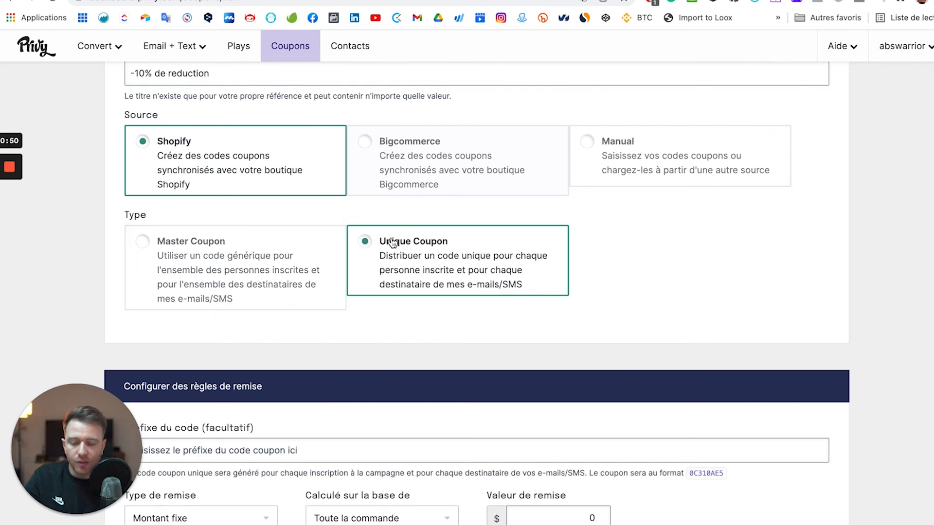
scroll(385, 252, down, 4)
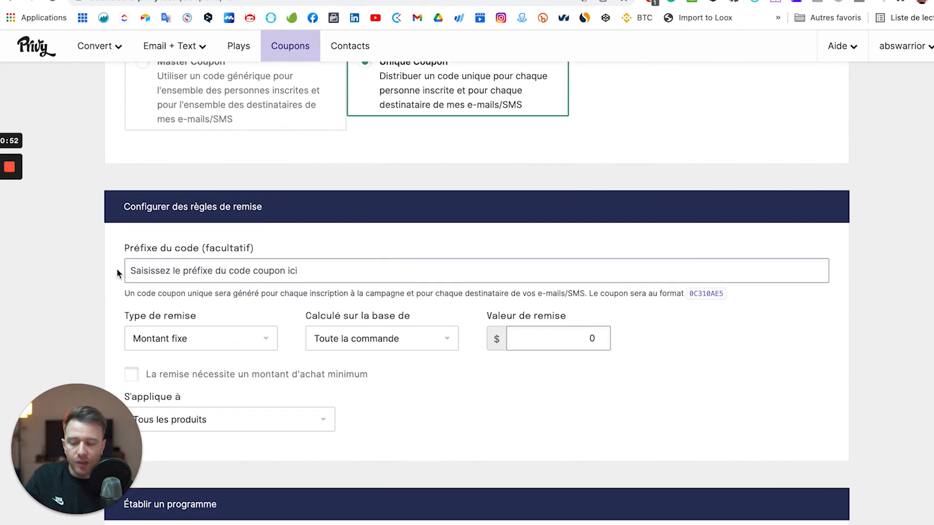
scroll(215, 272, down, 1)
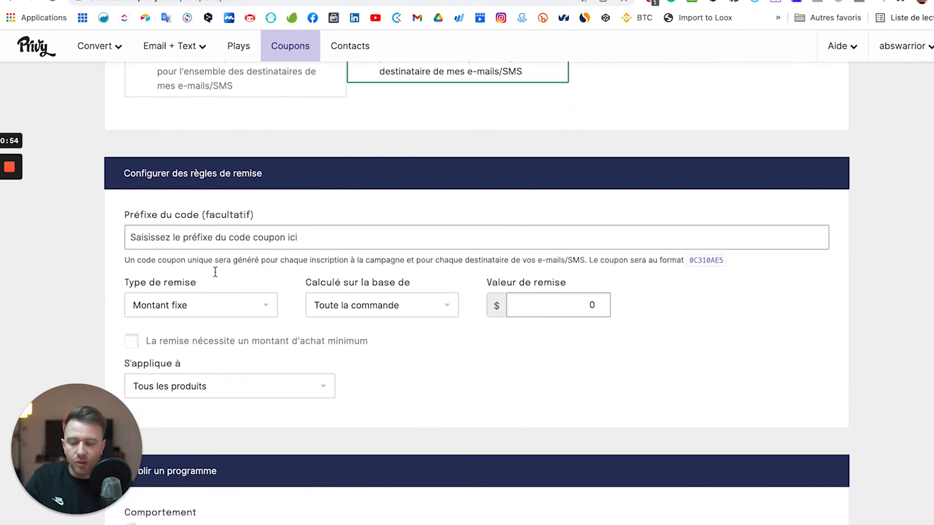
click(209, 233)
text(WA)
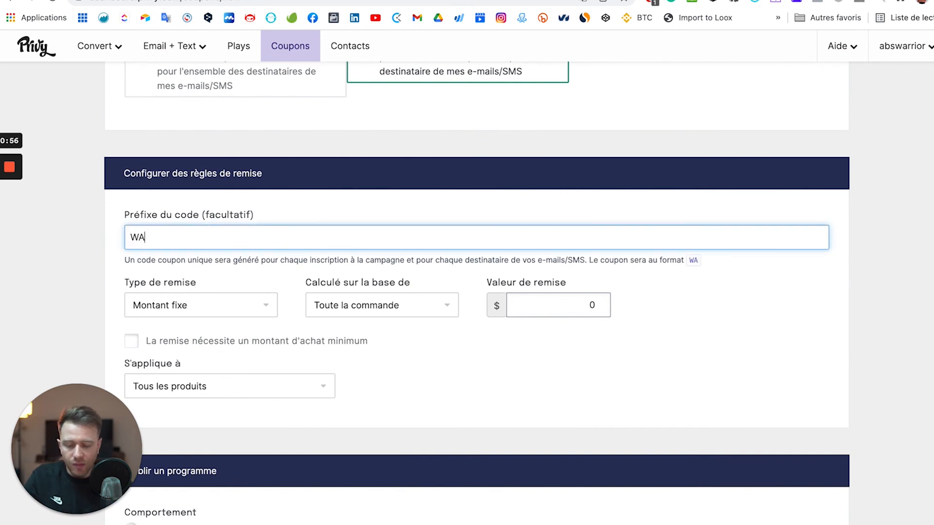
text(RRIOR10)
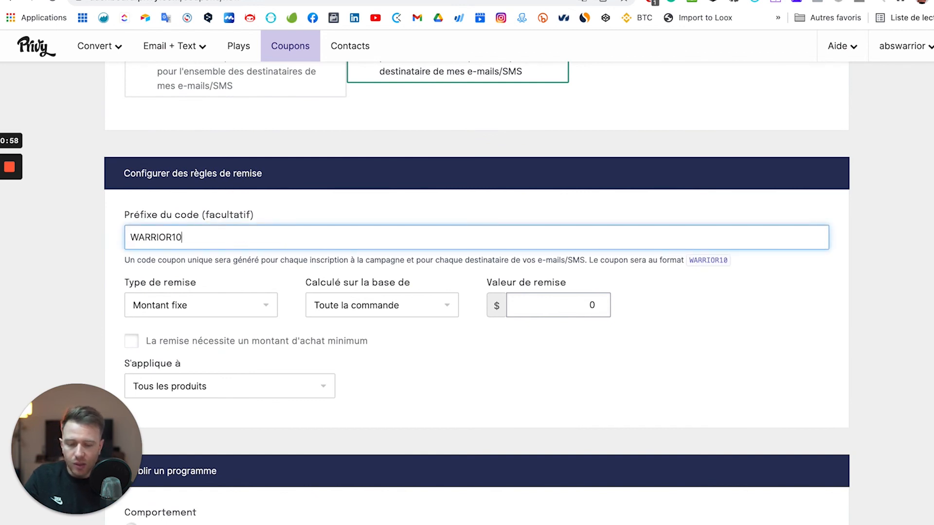
Set the discount to a 10% Pourcentage applying to all products.
scroll(334, 308, down, 1)
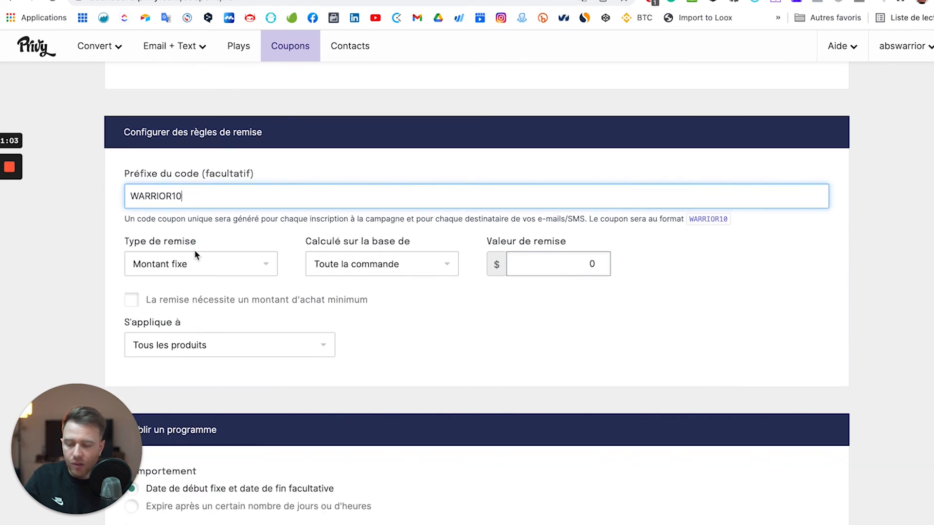
click(262, 264)
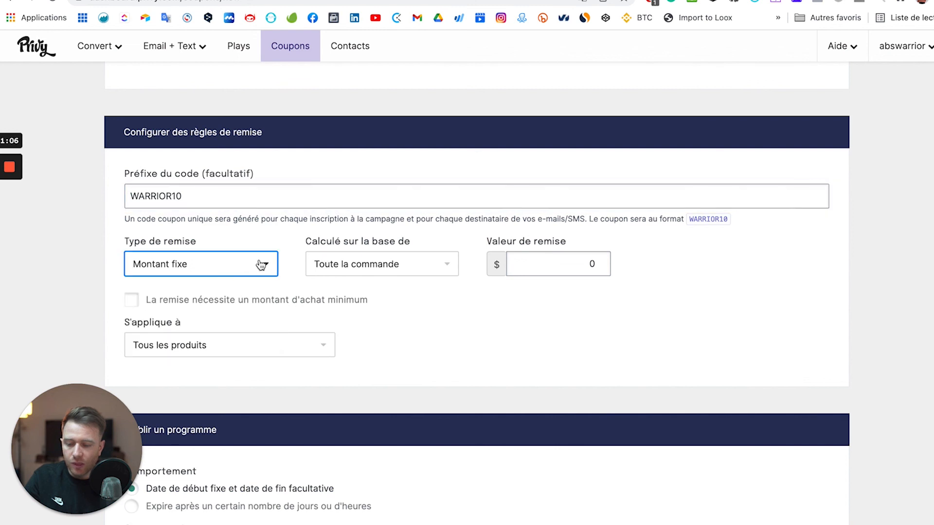
click(263, 264)
click(184, 316)
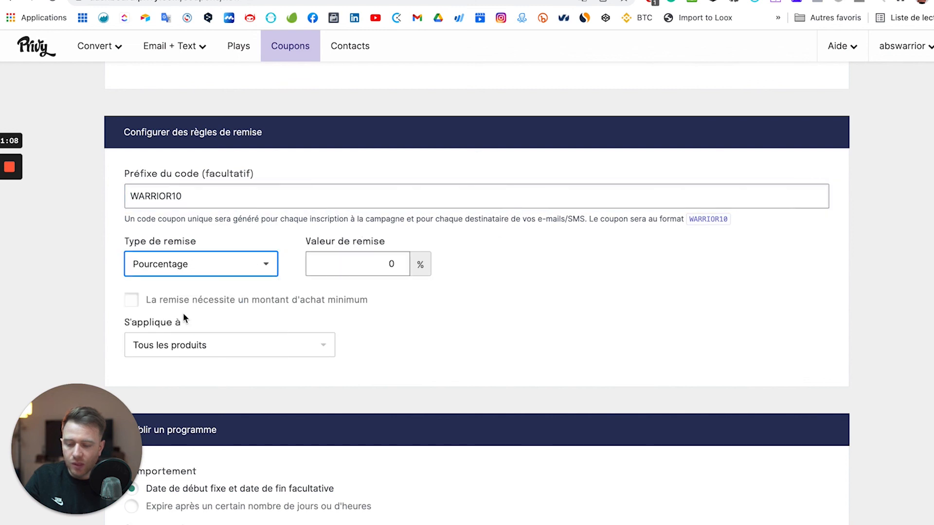
click(348, 264)
text(1)
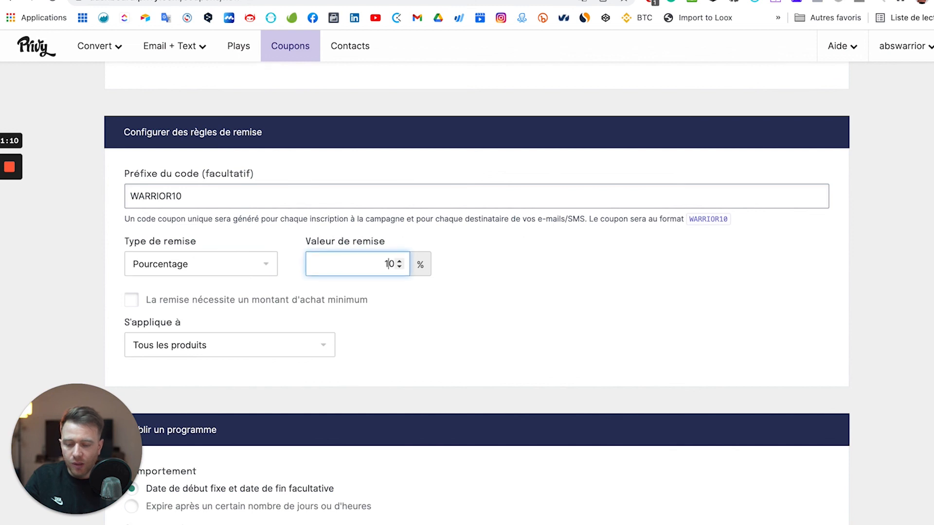
click(453, 336)
scroll(453, 335, down, 3)
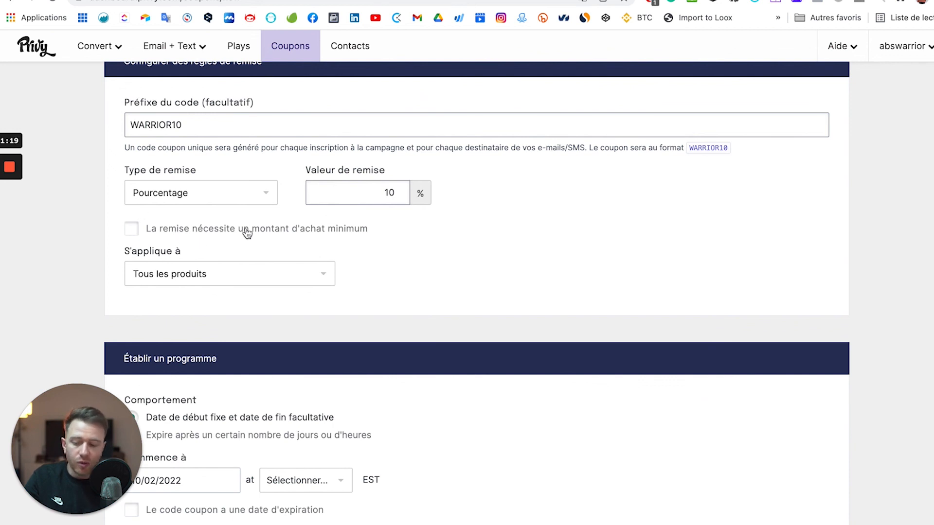
click(204, 280)
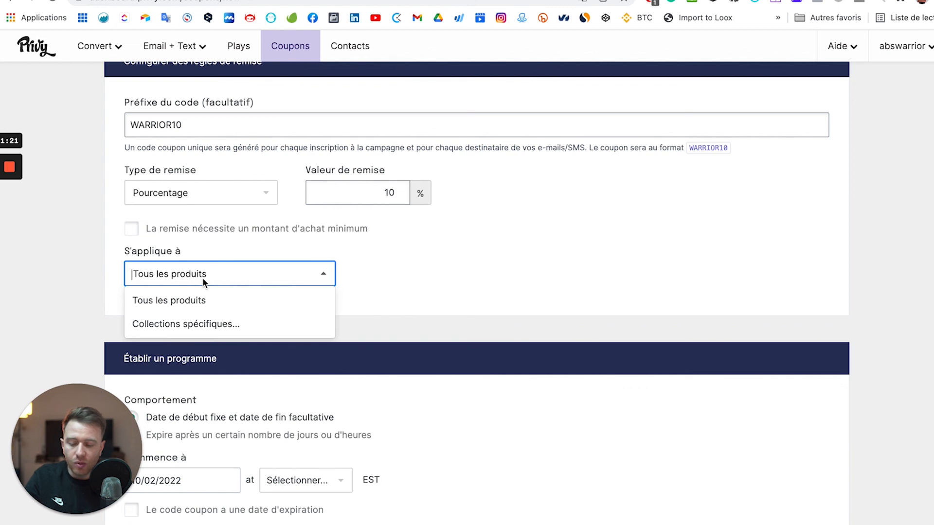
click(450, 269)
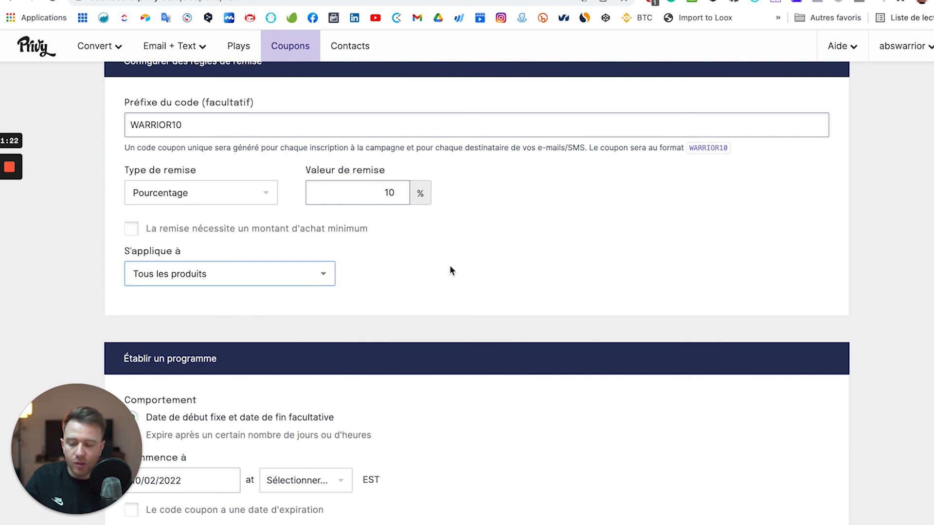
scroll(450, 270, down, 2)
scroll(449, 271, down, 4)
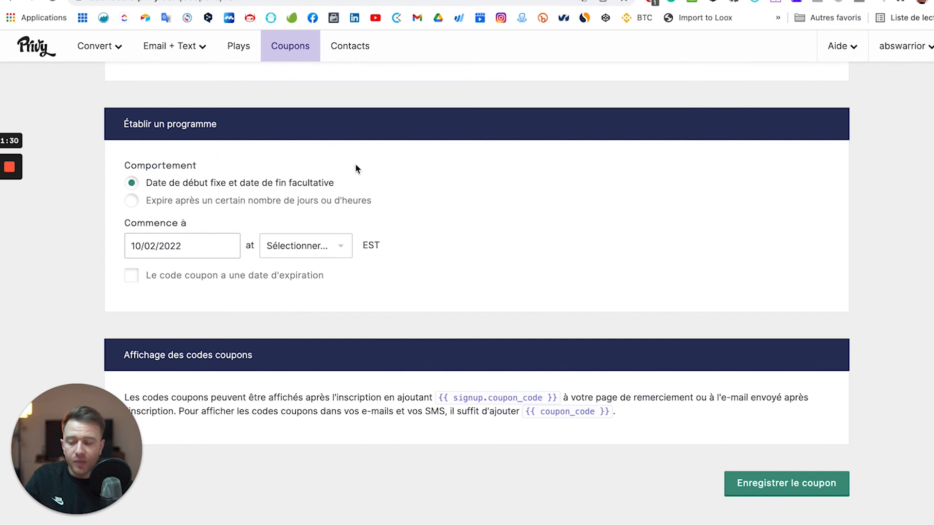
Save the '-10% de reduction' coupon with Enregistrer le coupon.
click(770, 480)
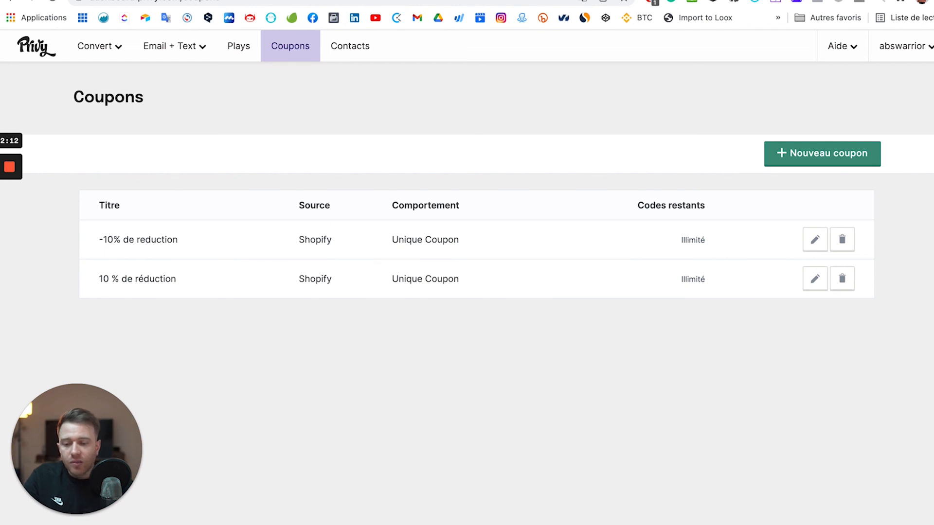
key(ctrl+Tab)
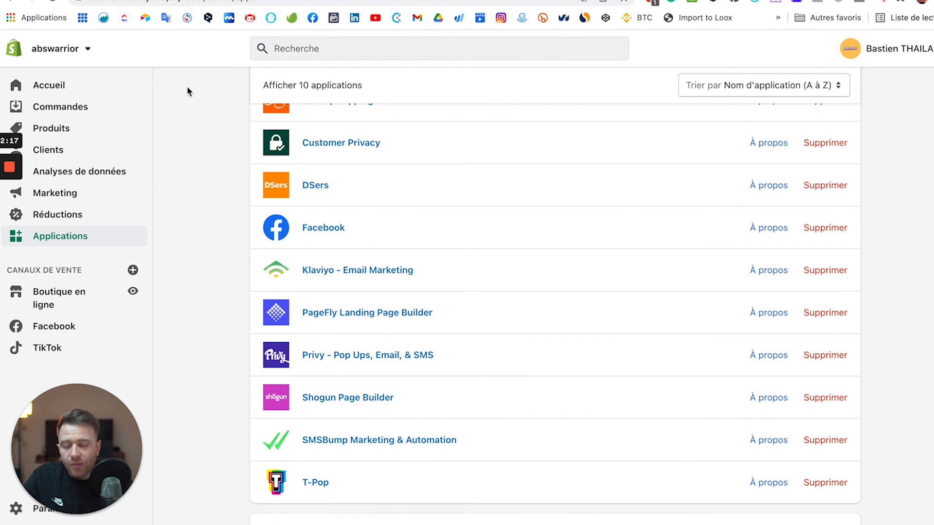
Review Shopify's Réductions list of 9 discount codes, from WARRIOR15 to ABSWARRIOR10.
click(86, 218)
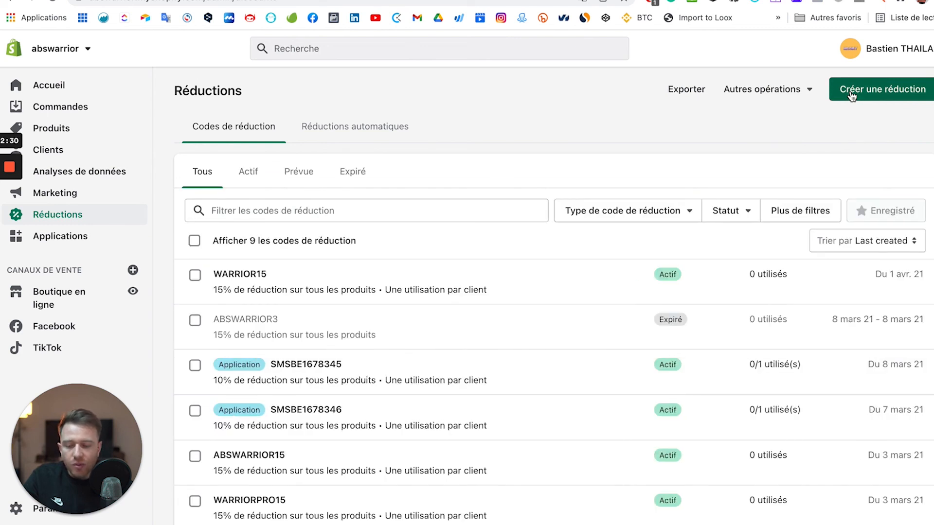
scroll(614, 267, down, 3)
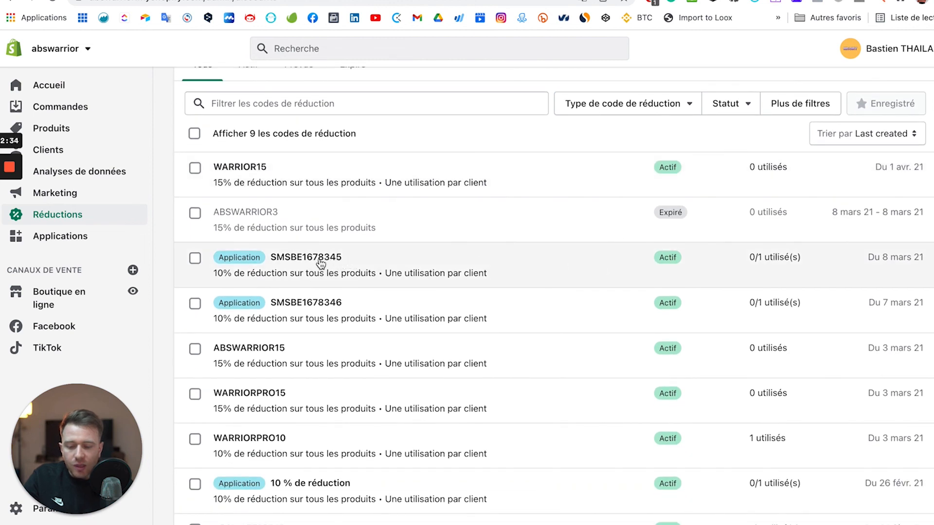
scroll(308, 265, down, 1)
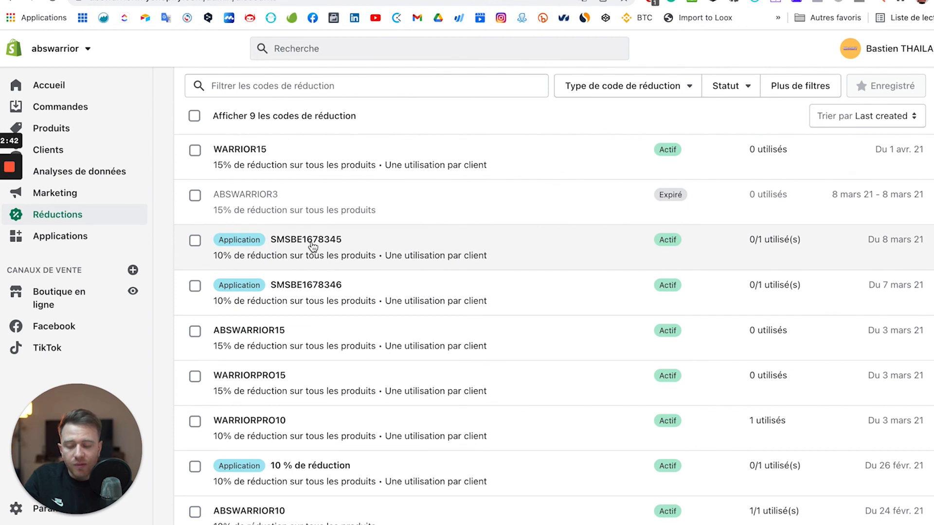
scroll(313, 246, down, 3)
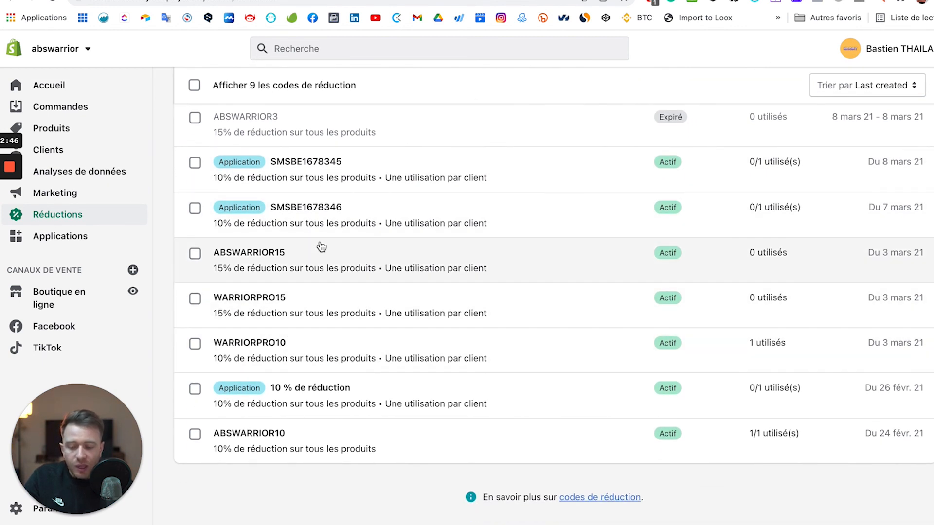
scroll(332, 365, down, 1)
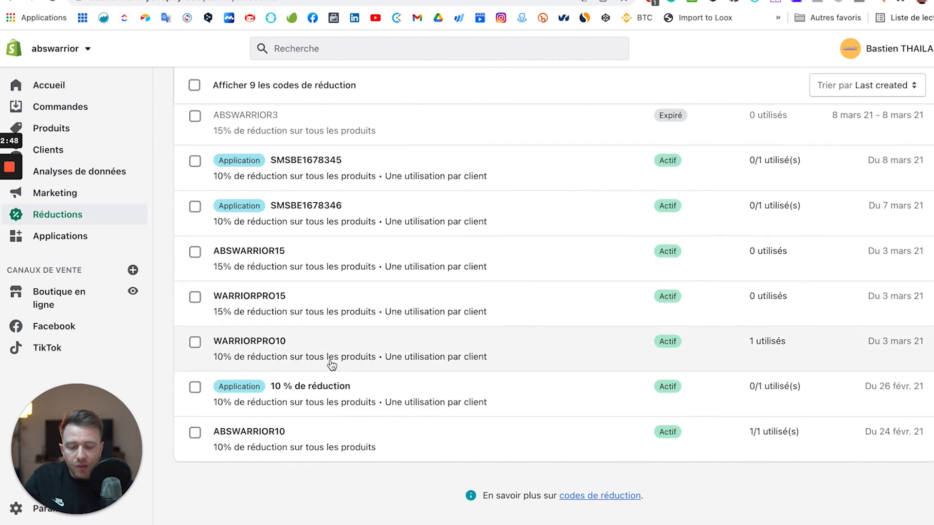
scroll(331, 366, up, 1)
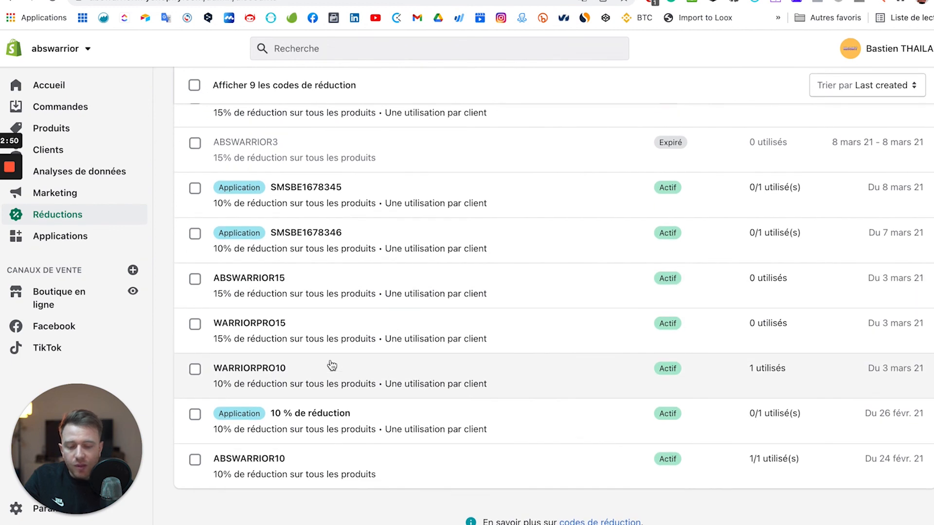
scroll(332, 365, up, 5)
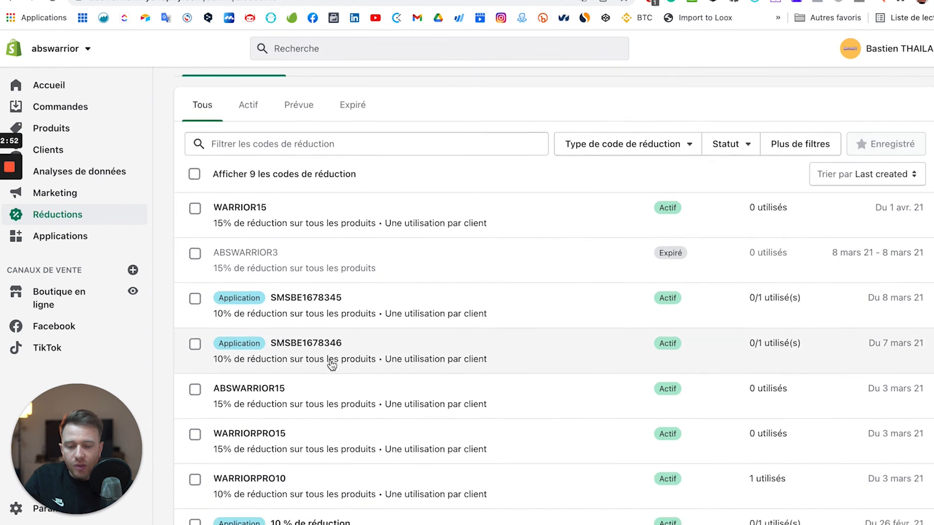
scroll(329, 297, down, 4)
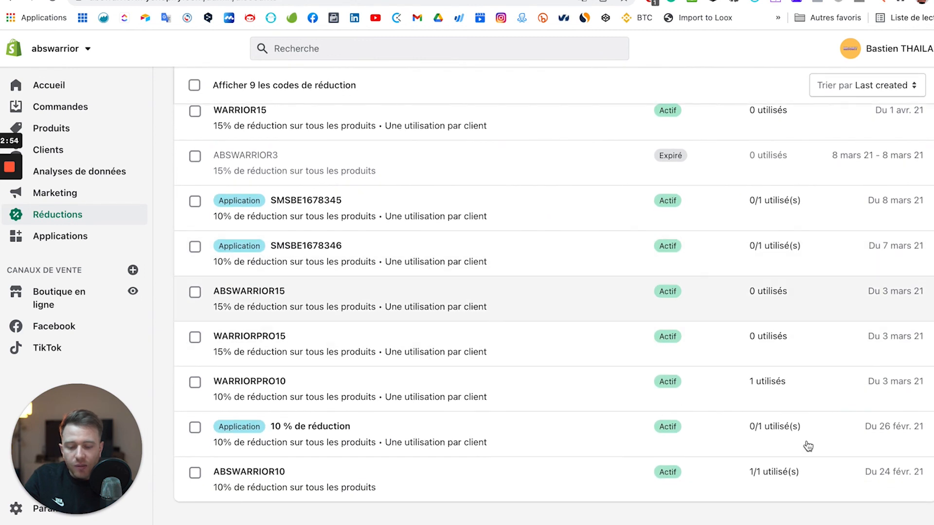